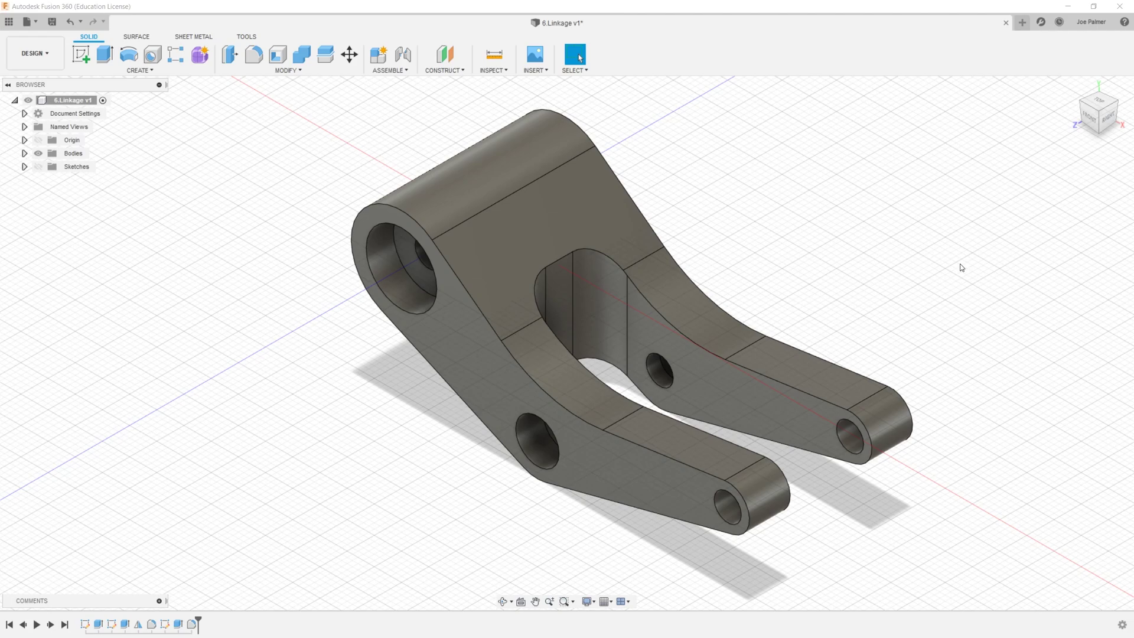
Step: Create a new design and start a sketch on the front (XZ) plane
click(1022, 22)
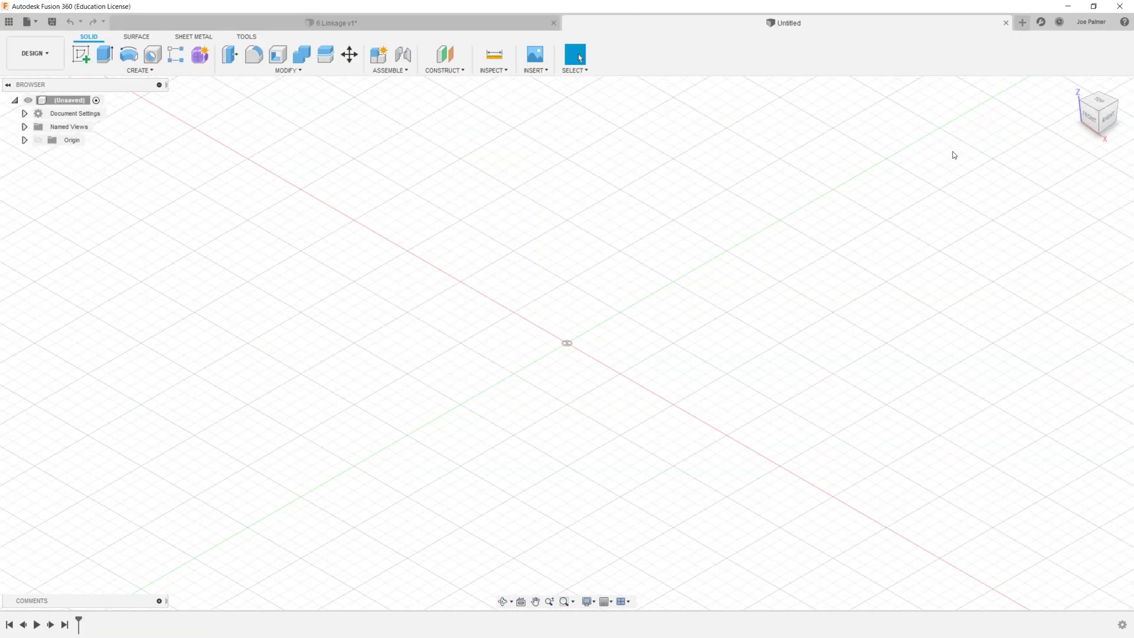
click(481, 22)
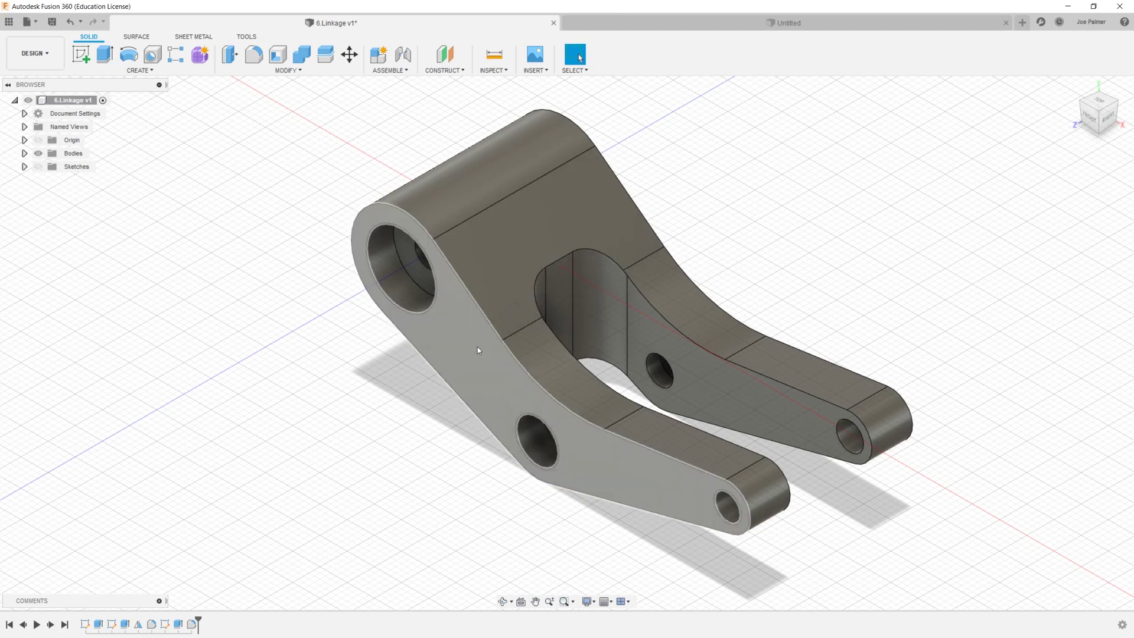
click(786, 23)
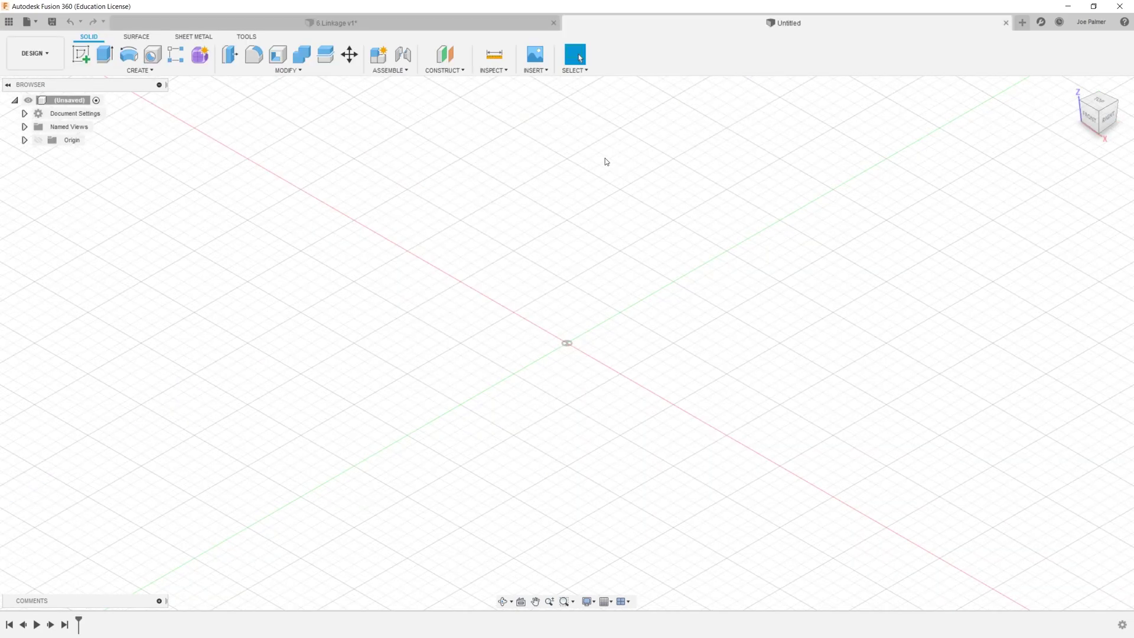
click(84, 58)
click(588, 310)
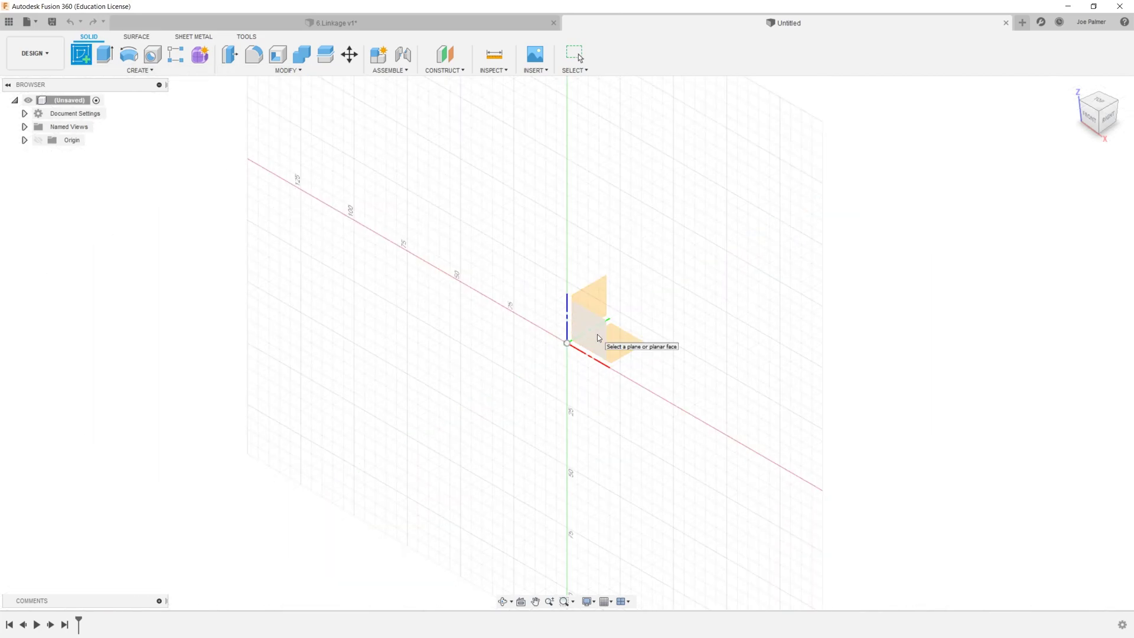
click(599, 342)
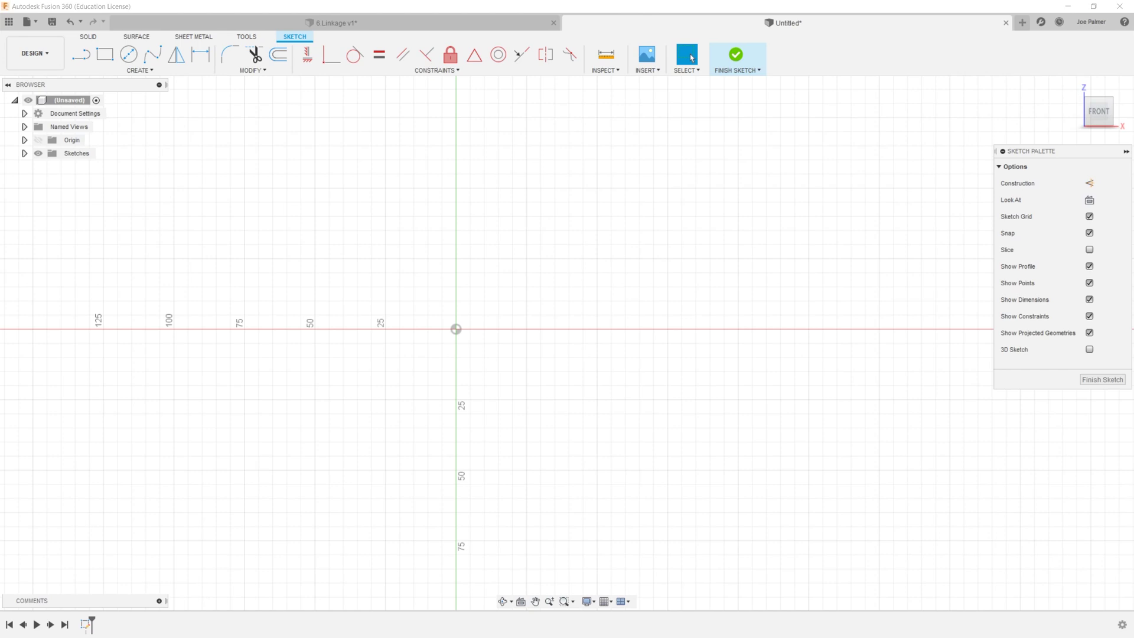
Step: Sketch three separate circles: about 32 mm diameter at the origin, about 24 mm below and to its right, and about 18 mm farther right
click(336, 23)
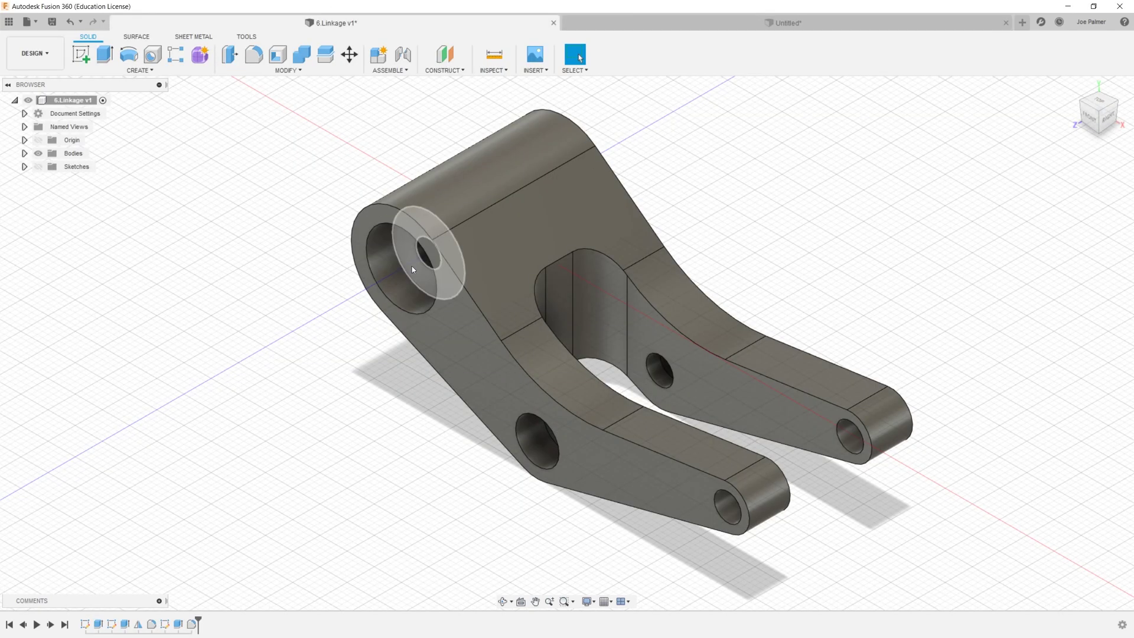
click(852, 27)
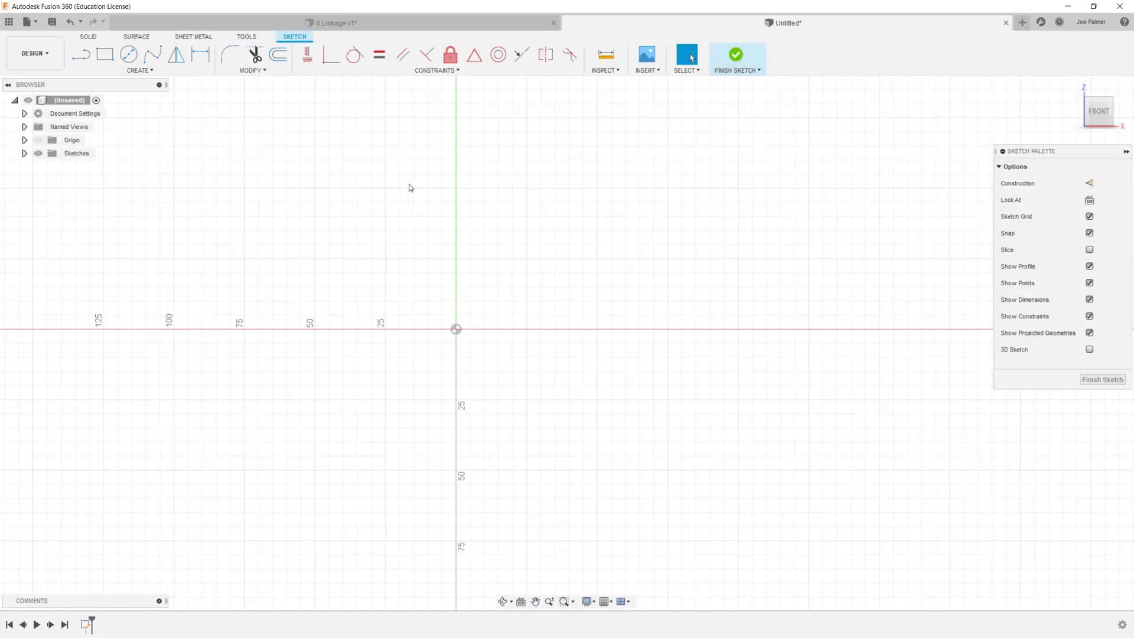
click(133, 61)
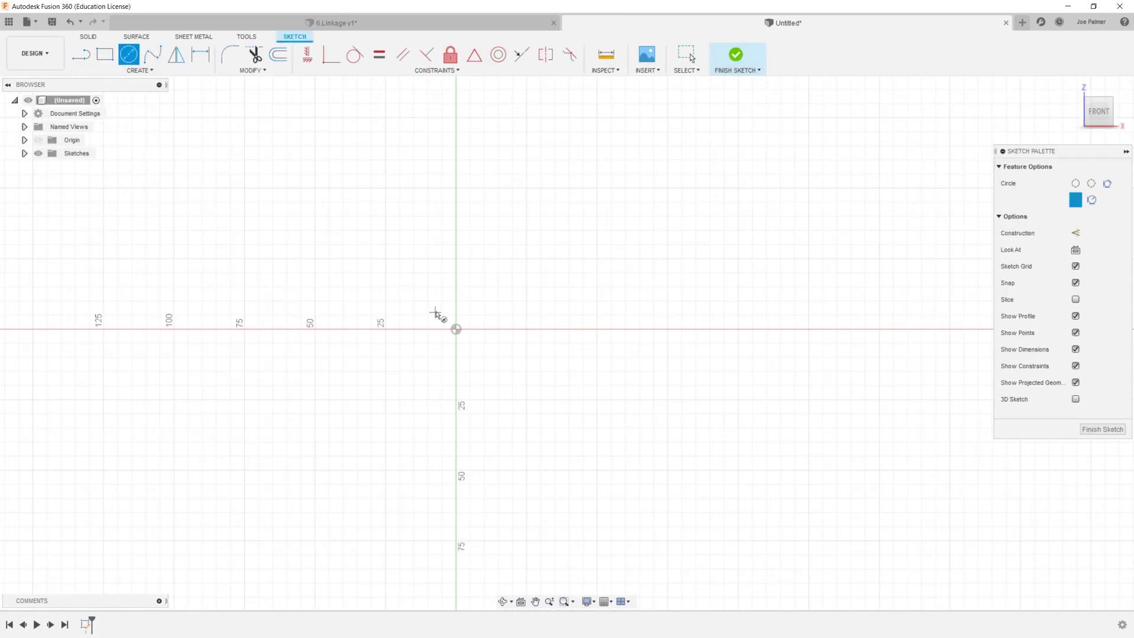
click(456, 329)
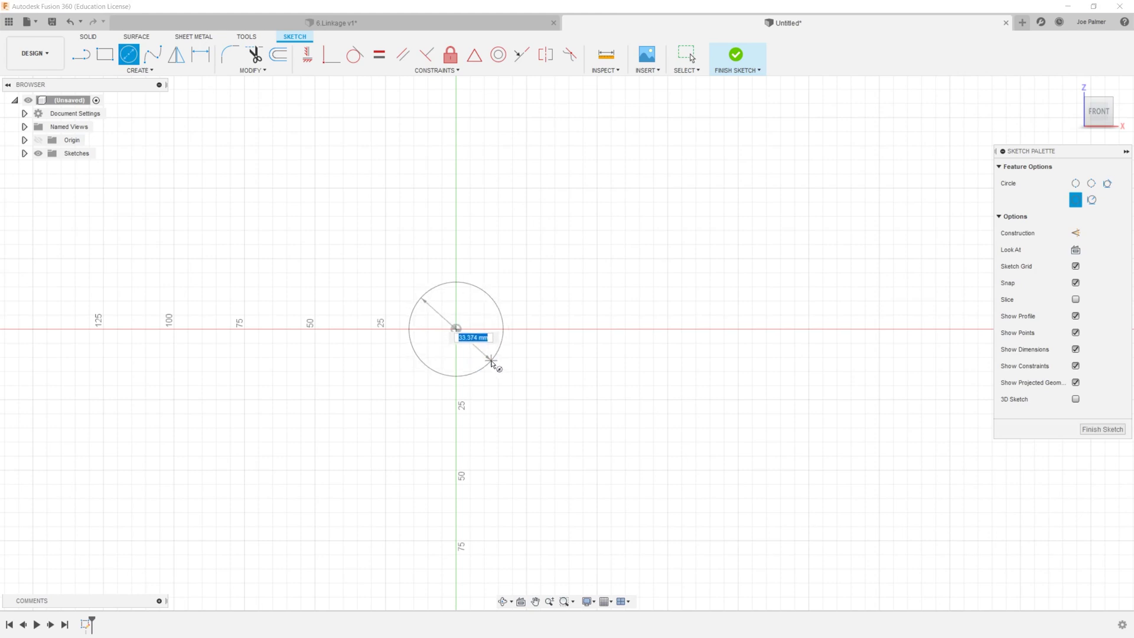
click(490, 361)
scroll(567, 360, down, 2)
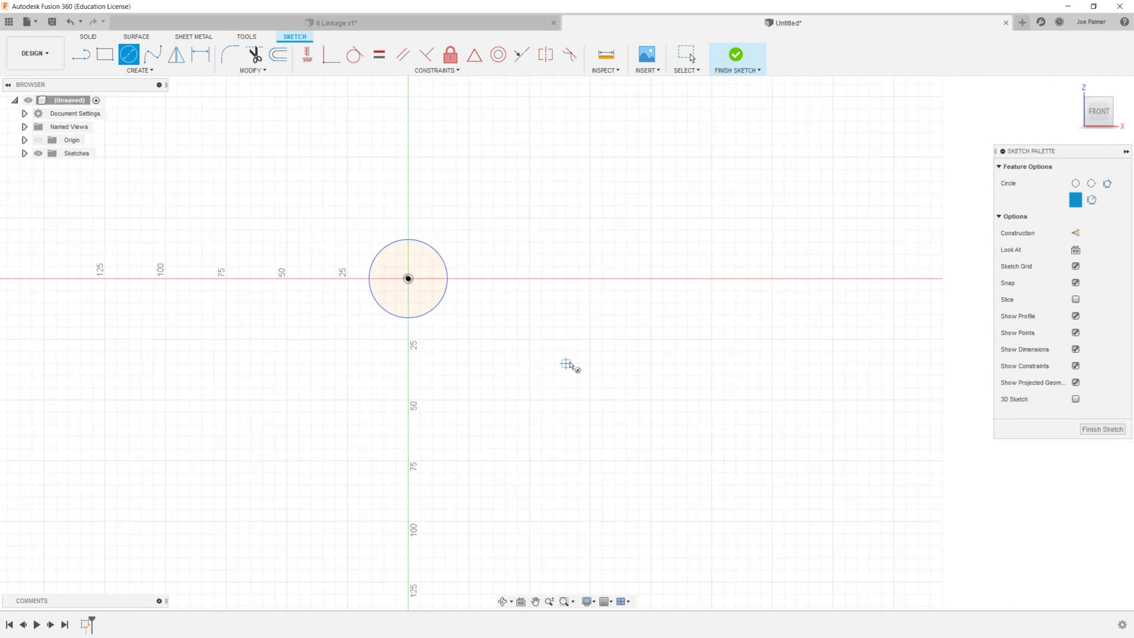
click(568, 368)
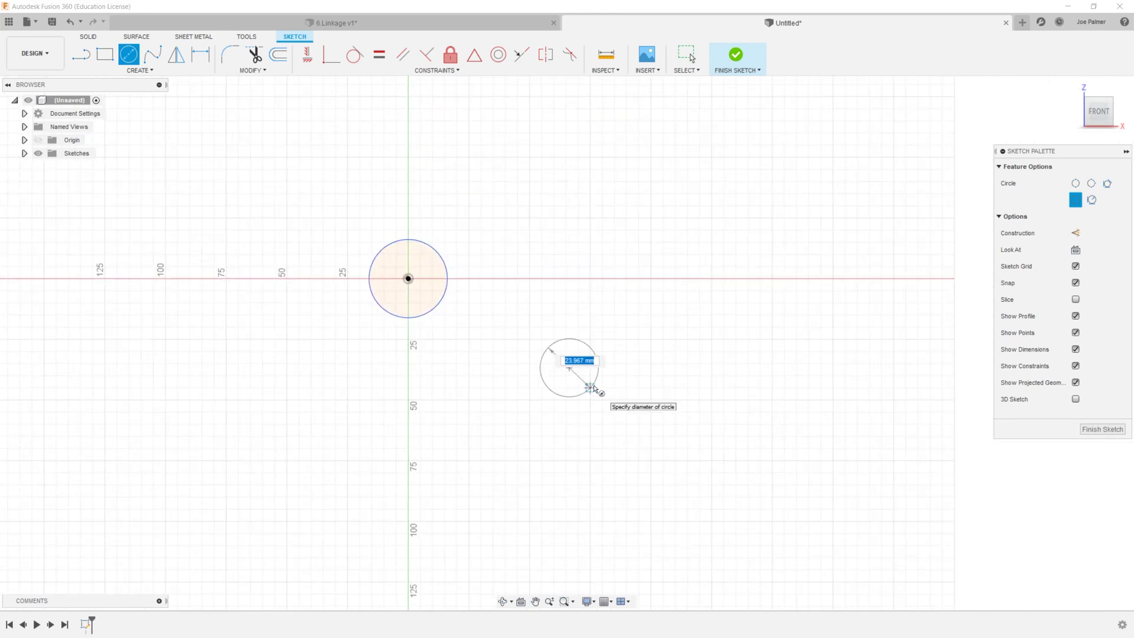
click(589, 387)
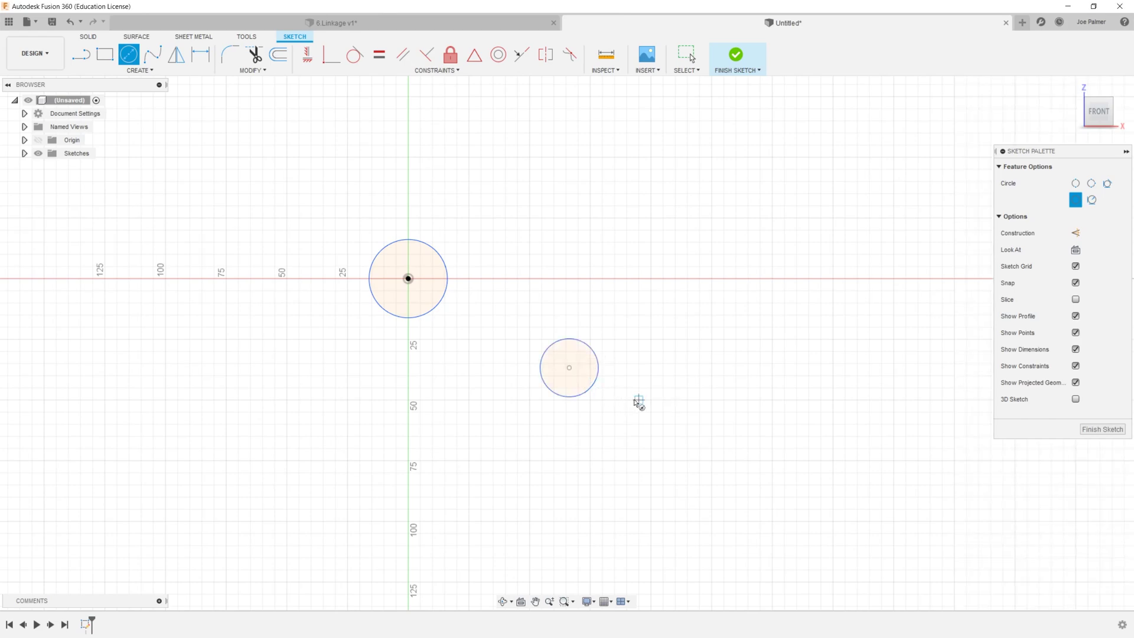
click(755, 301)
click(774, 313)
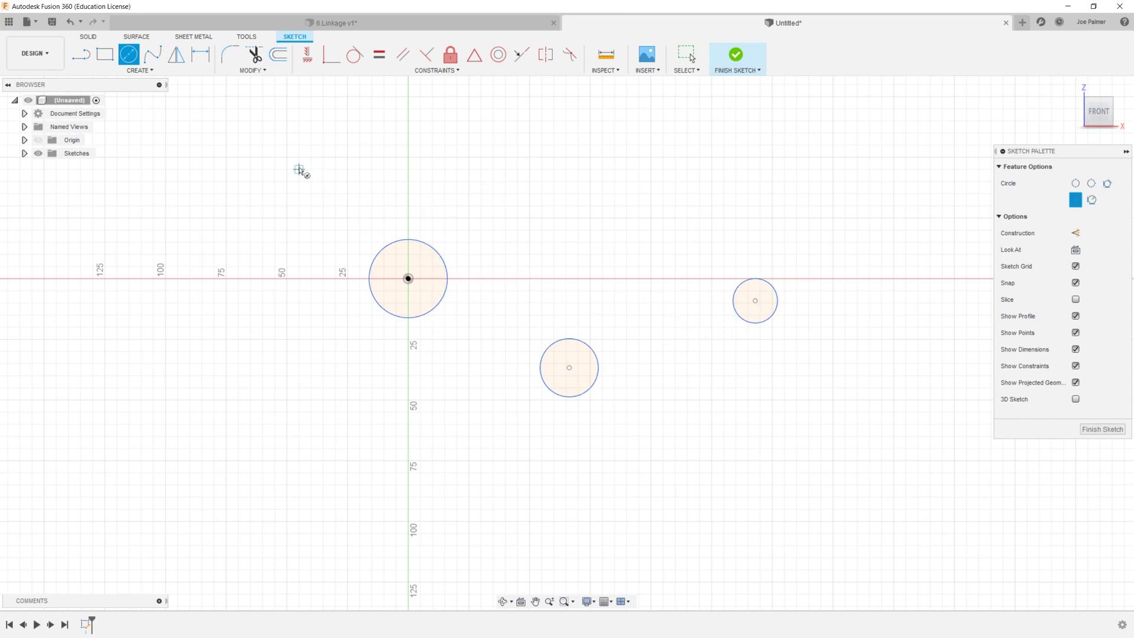
Step: Dimension the middle circle's centre 15 mm below and 25 mm horizontally from the origin
click(208, 63)
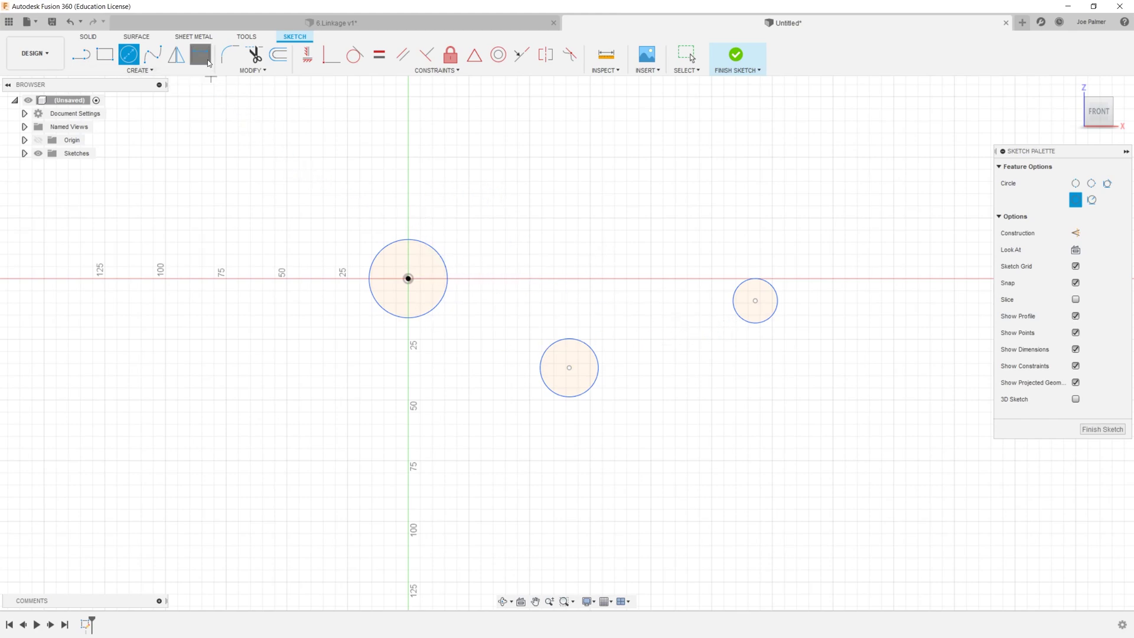
click(408, 279)
click(569, 368)
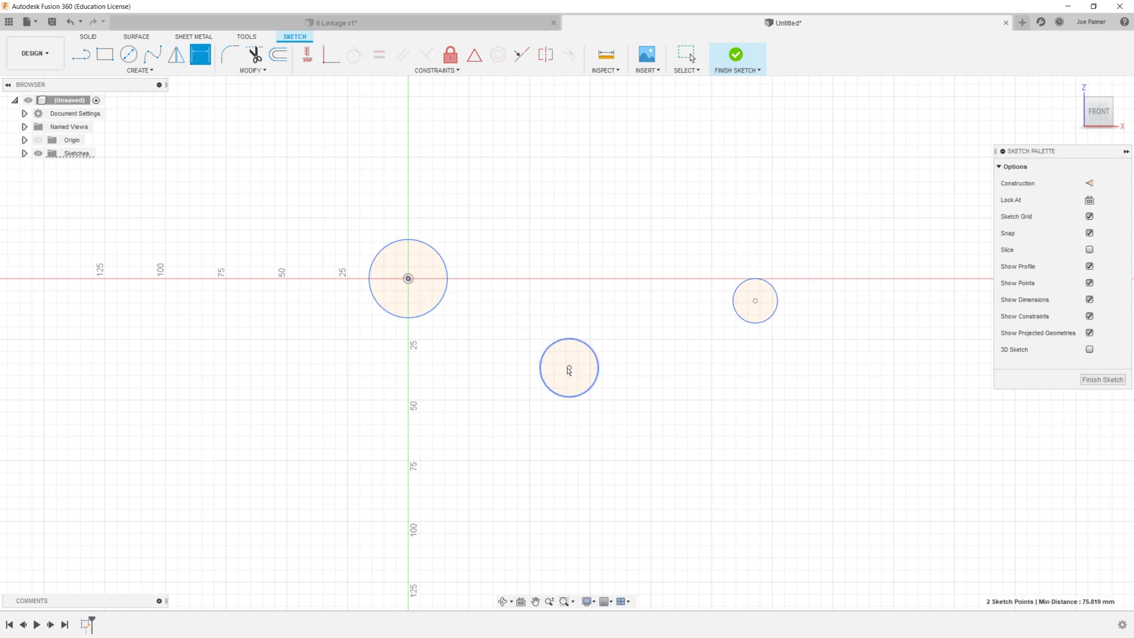
click(312, 325)
text(15)
key(Return)
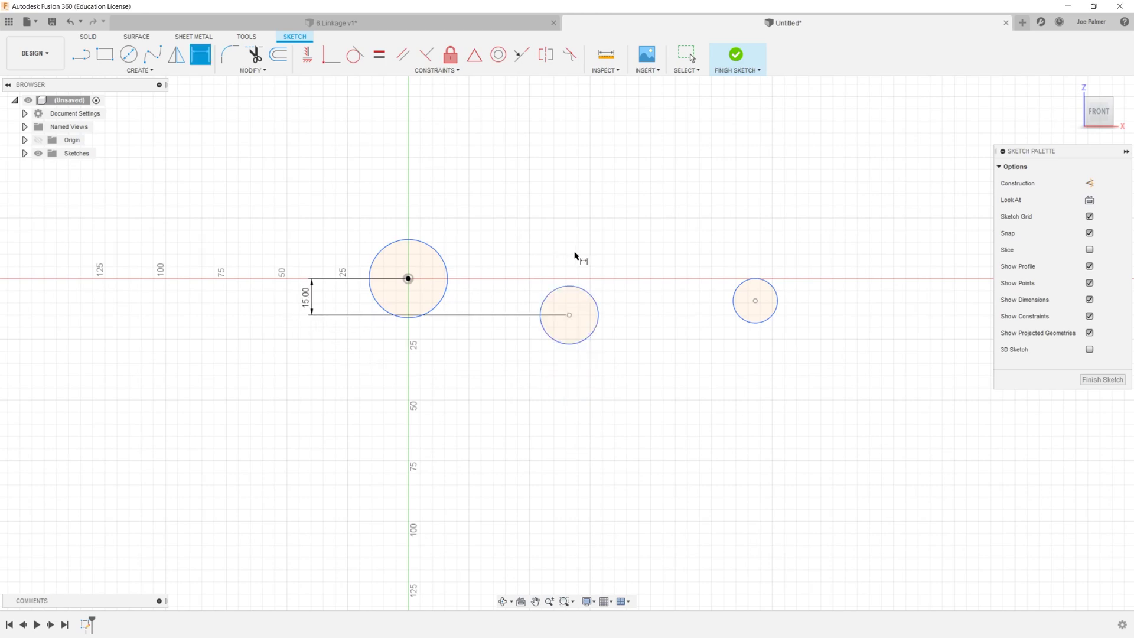
click(408, 279)
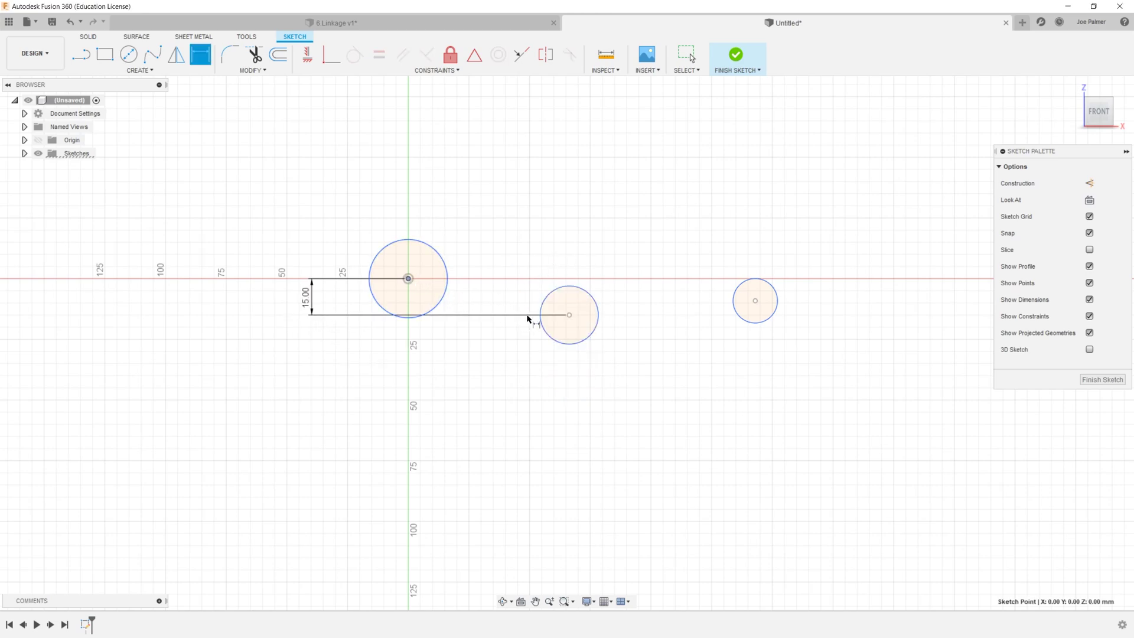
click(569, 315)
click(484, 402)
text(25)
key(Return)
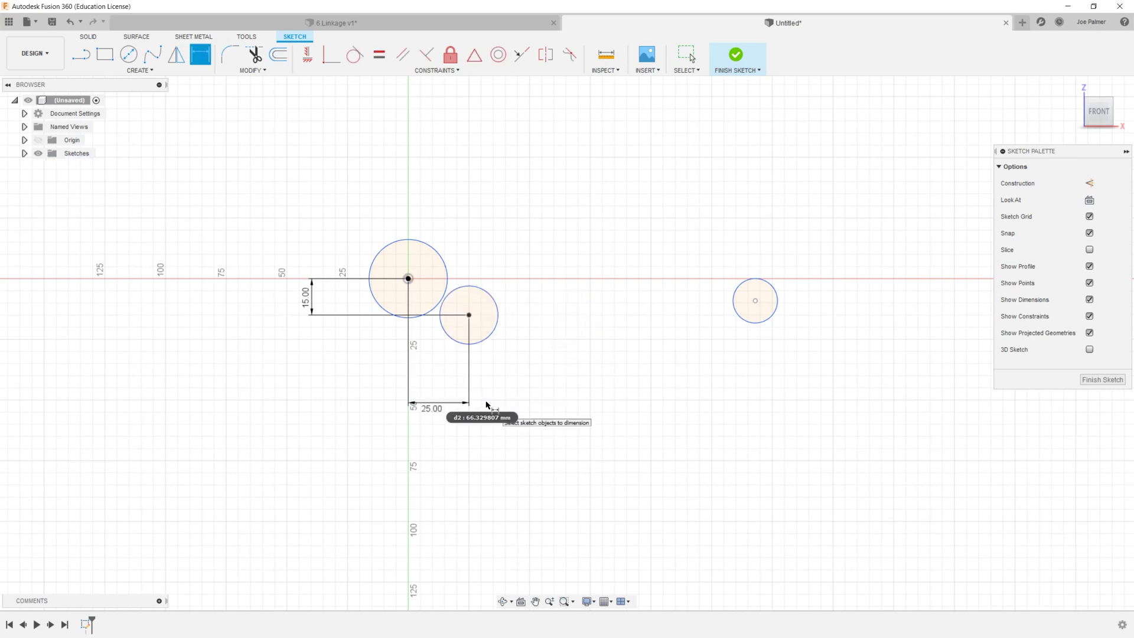
Step: Dimension the far circle's centre 60 mm horizontally and 8 mm vertically from the origin
click(408, 278)
click(754, 301)
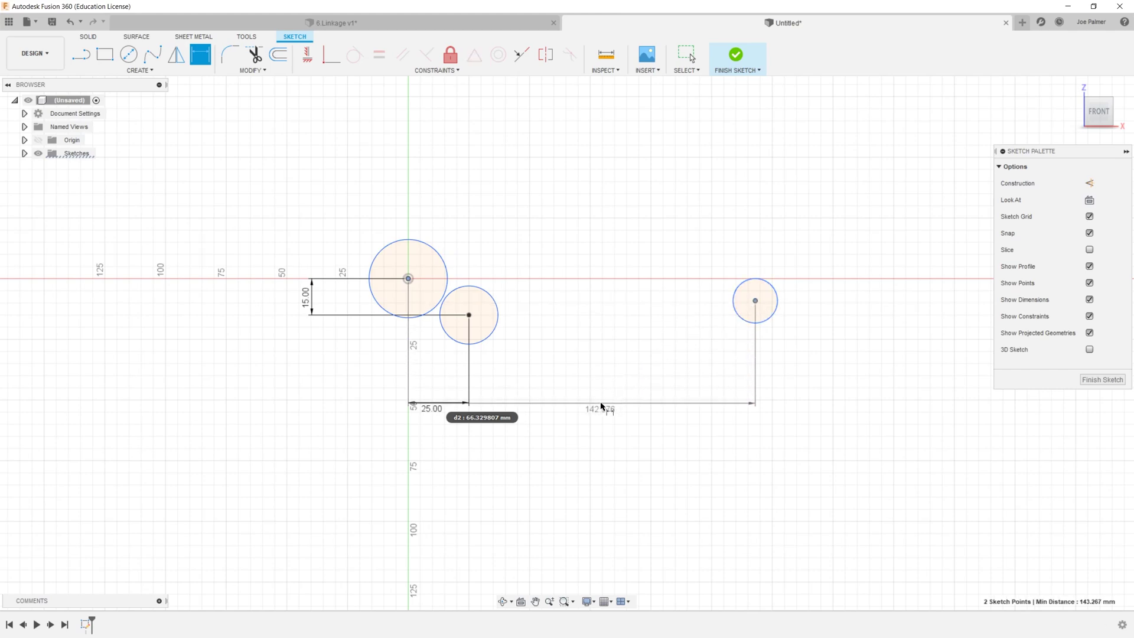
click(602, 406)
text(60)
key(Return)
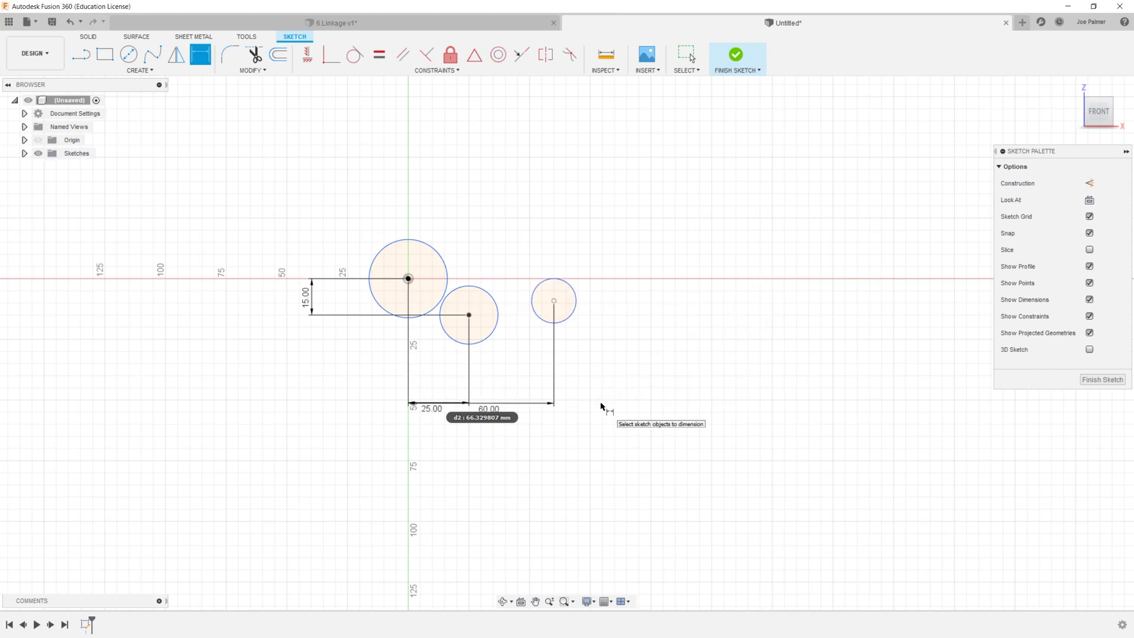
click(407, 279)
click(553, 300)
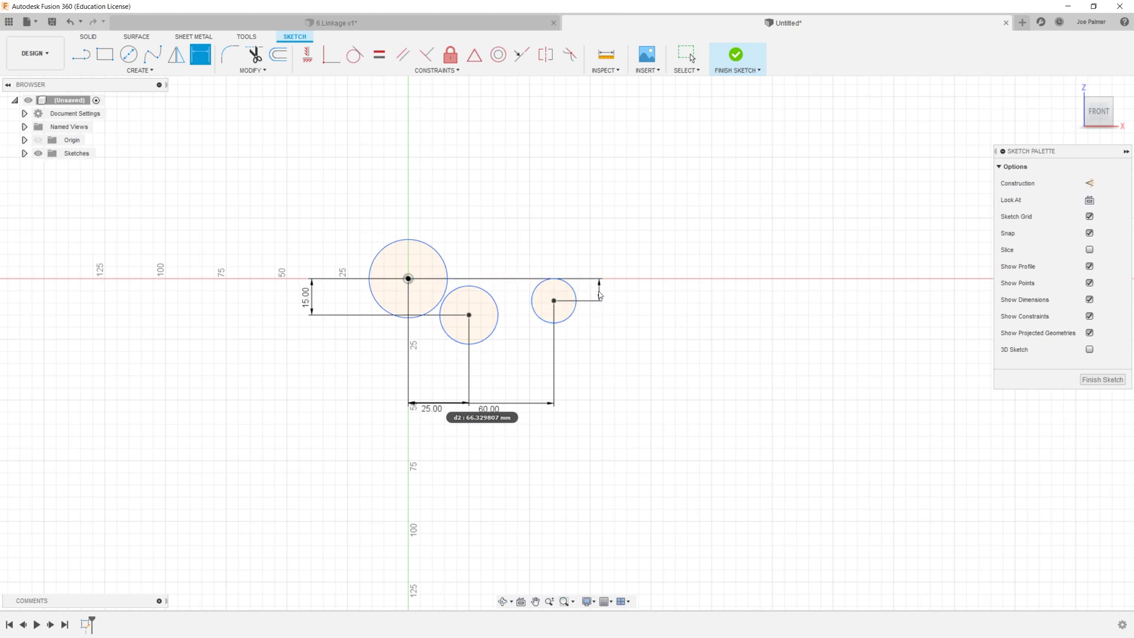
click(599, 291)
text(8)
key(Return)
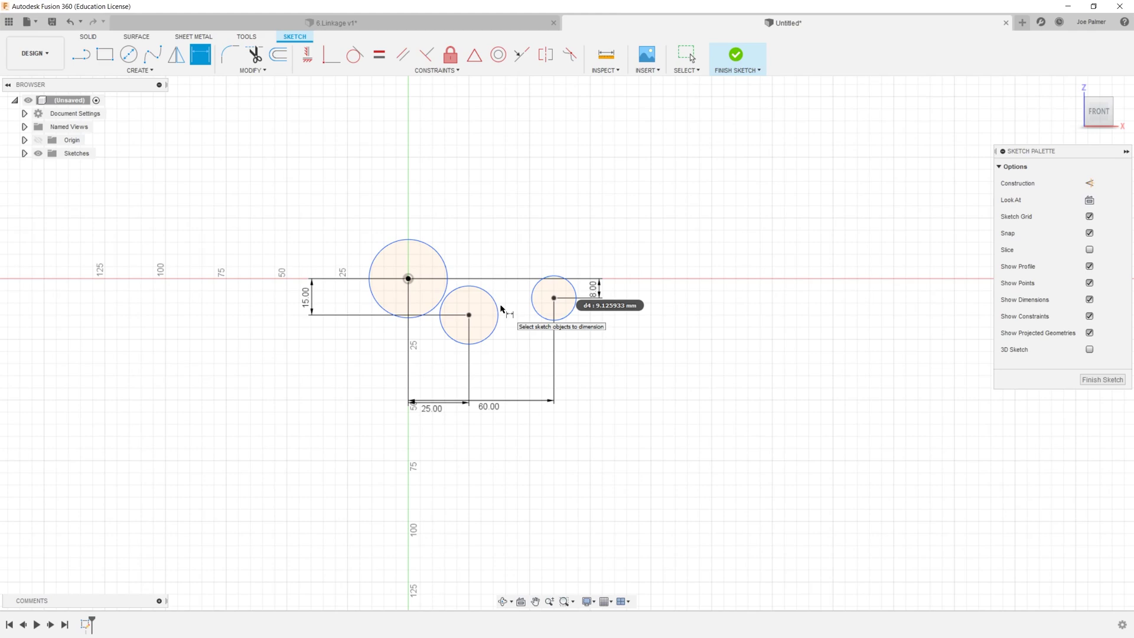
Step: Check the large bore on the reference linkage model, and set the origin circle's diameter to 18.5 mm in the new sketch
click(334, 23)
scroll(384, 257, up, 5)
scroll(384, 256, up, 3)
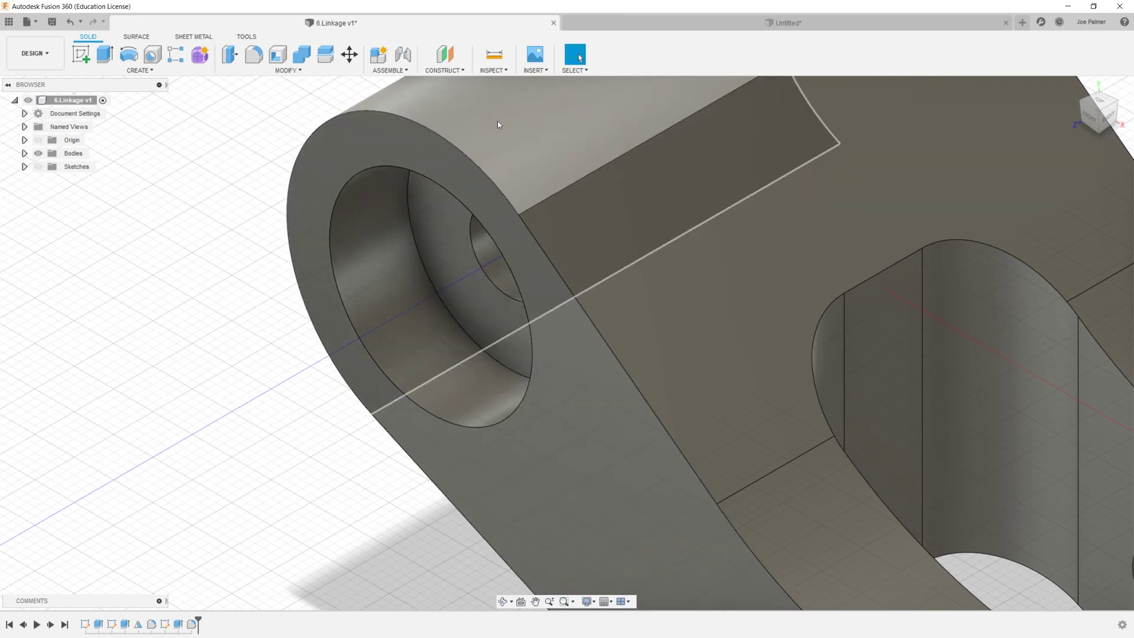
click(798, 24)
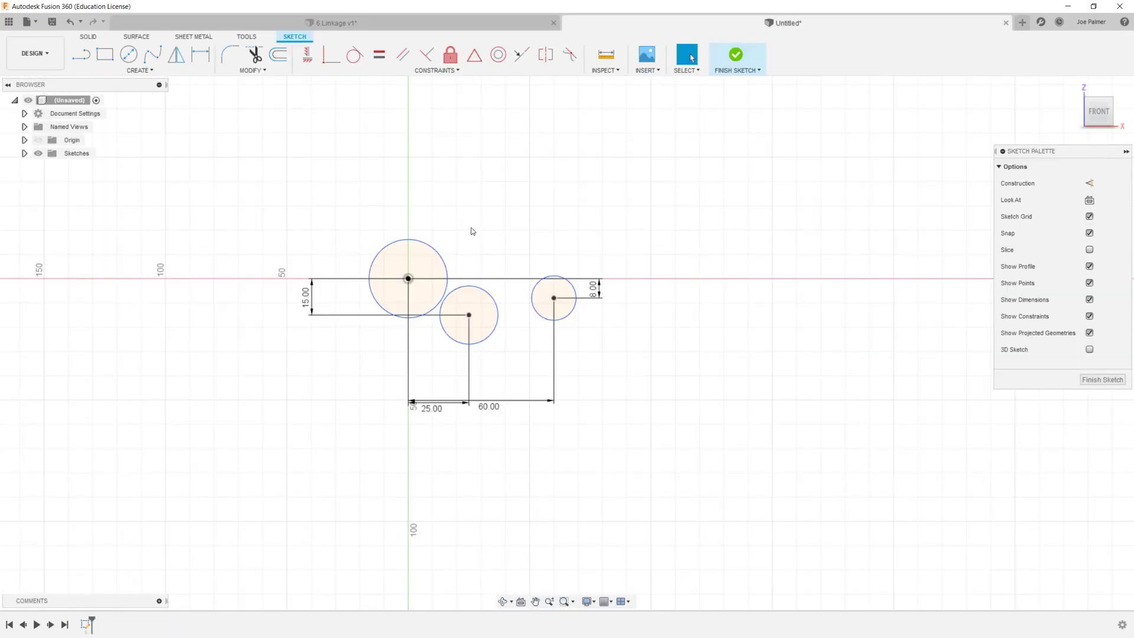
click(206, 64)
scroll(427, 330, up, 2)
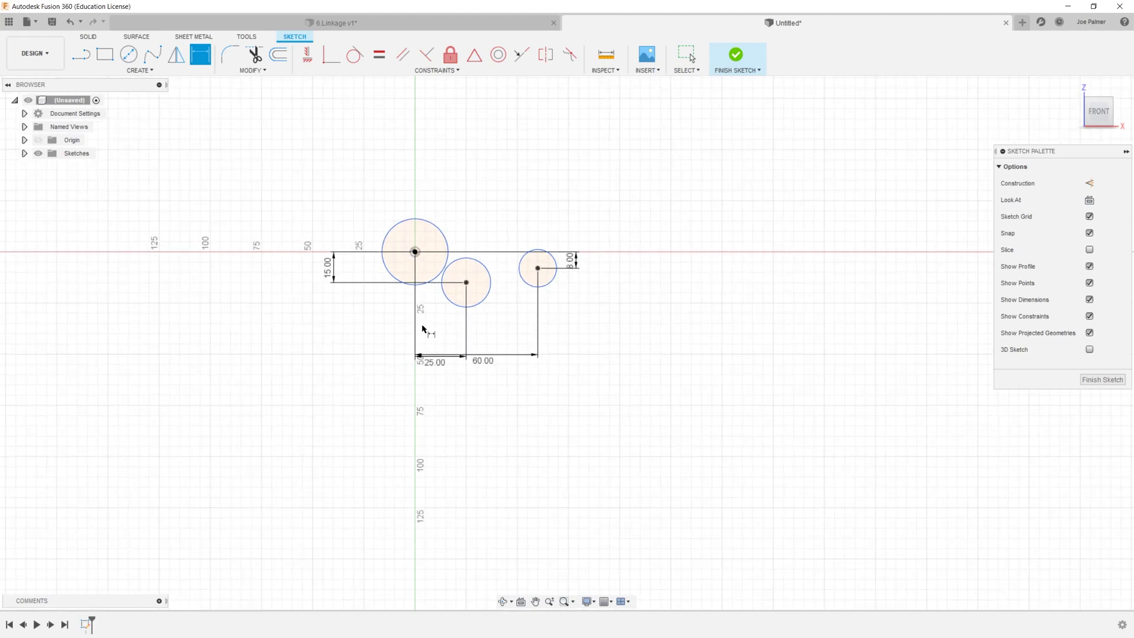
click(394, 224)
click(340, 199)
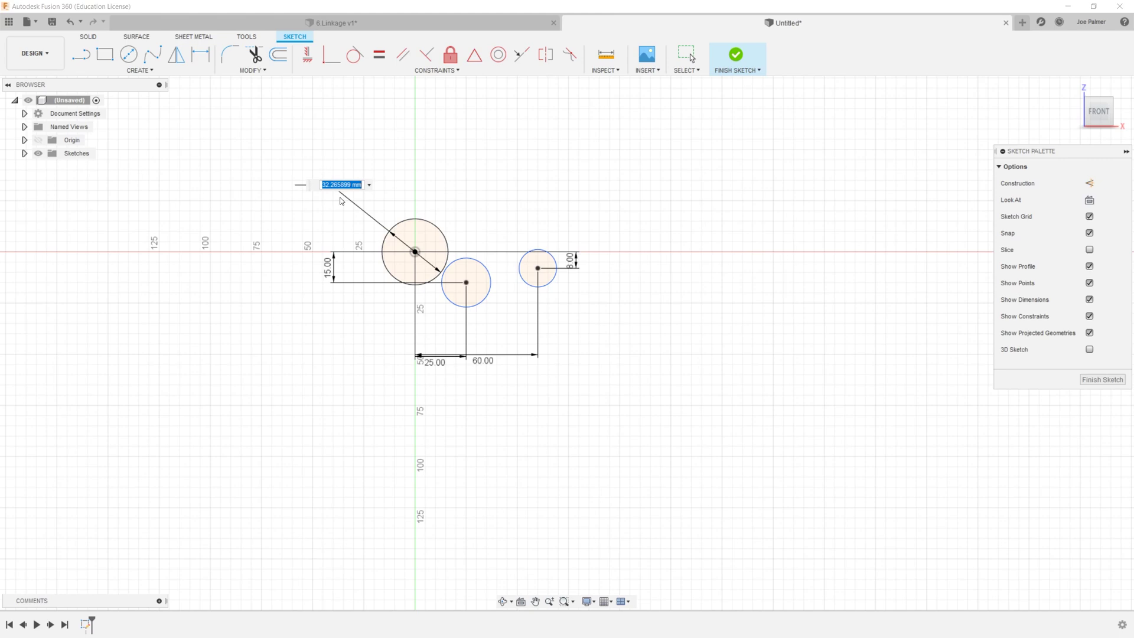
text(9)
key(Return)
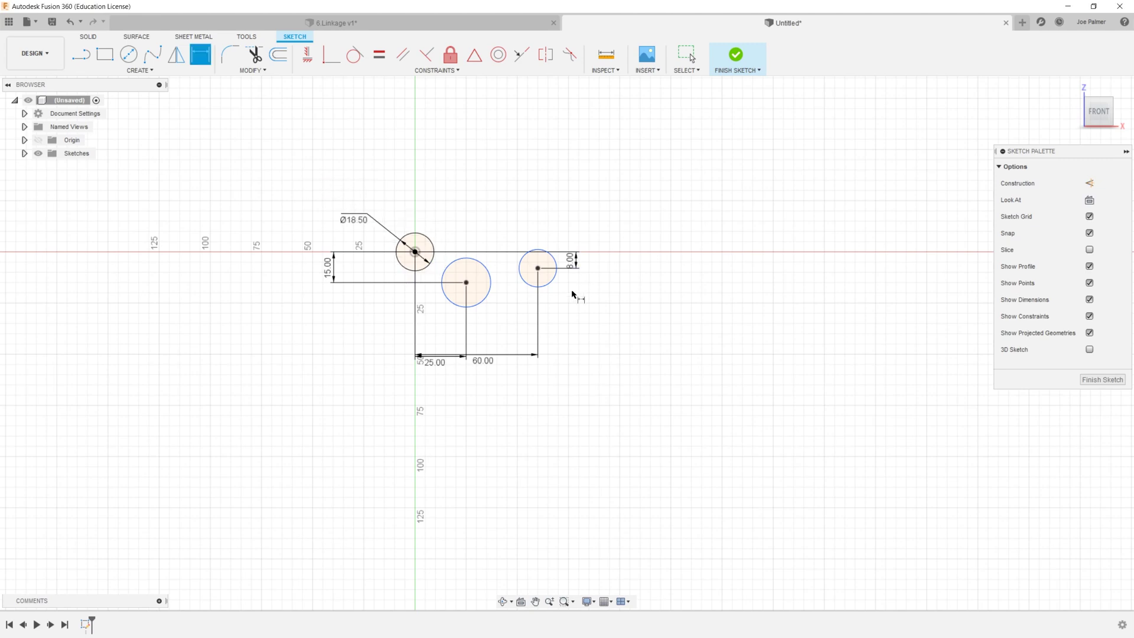
Step: Set the middle circle's diameter to 12 mm and the far circle's diameter to 8 mm
scroll(387, 241, up, 3)
scroll(464, 271, up, 2)
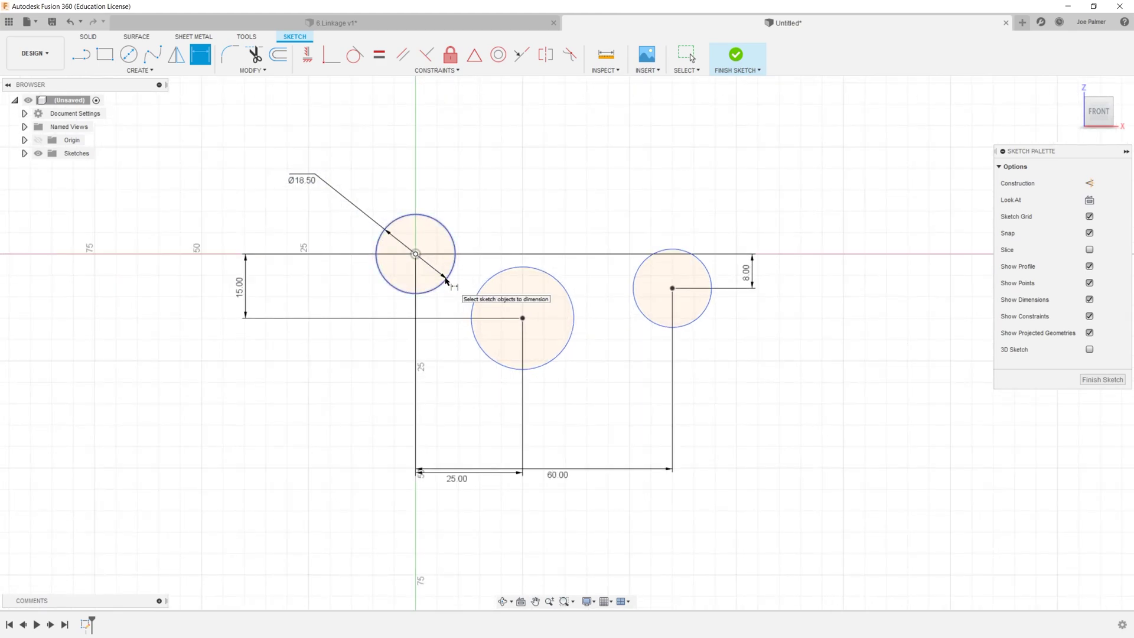
click(551, 366)
click(574, 408)
text(6*2)
key(Return)
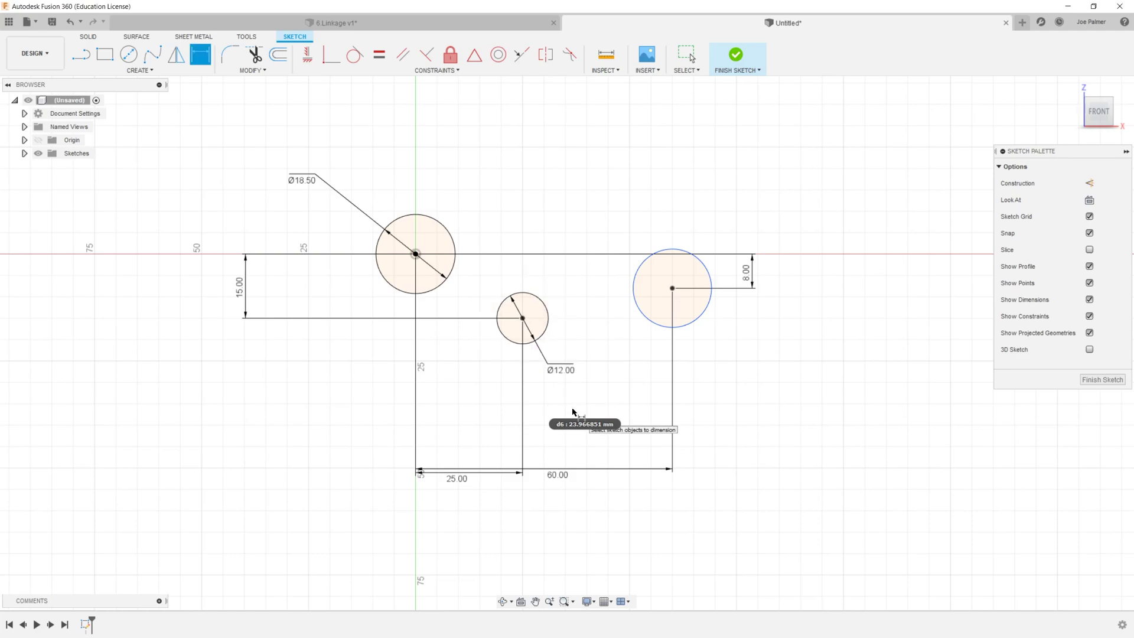
click(700, 316)
click(745, 346)
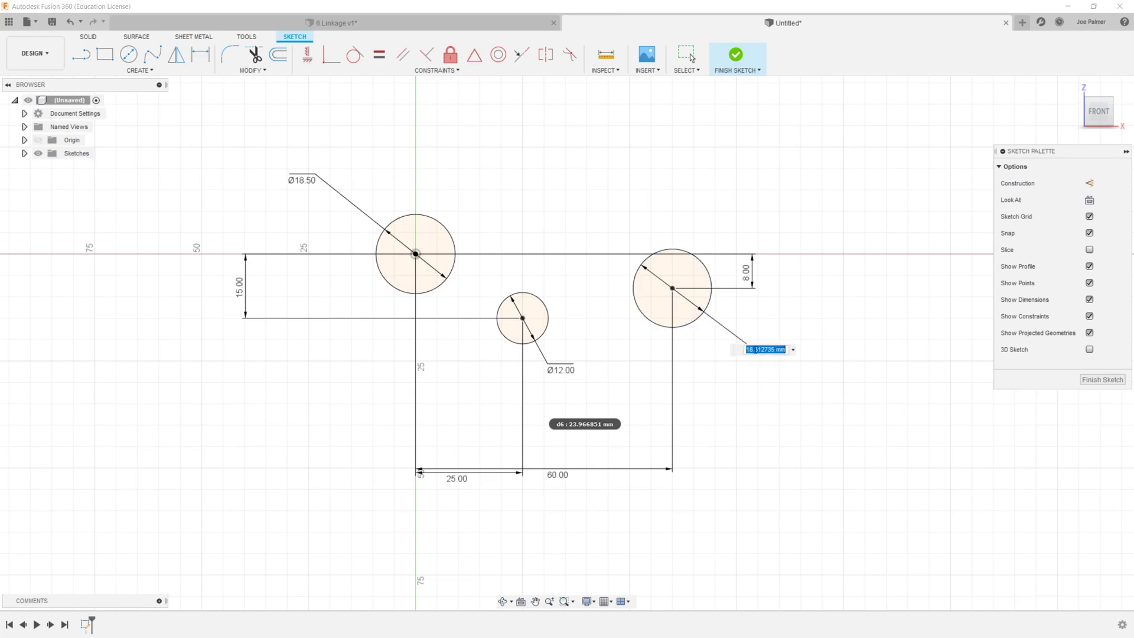
text(4*2)
key(Return)
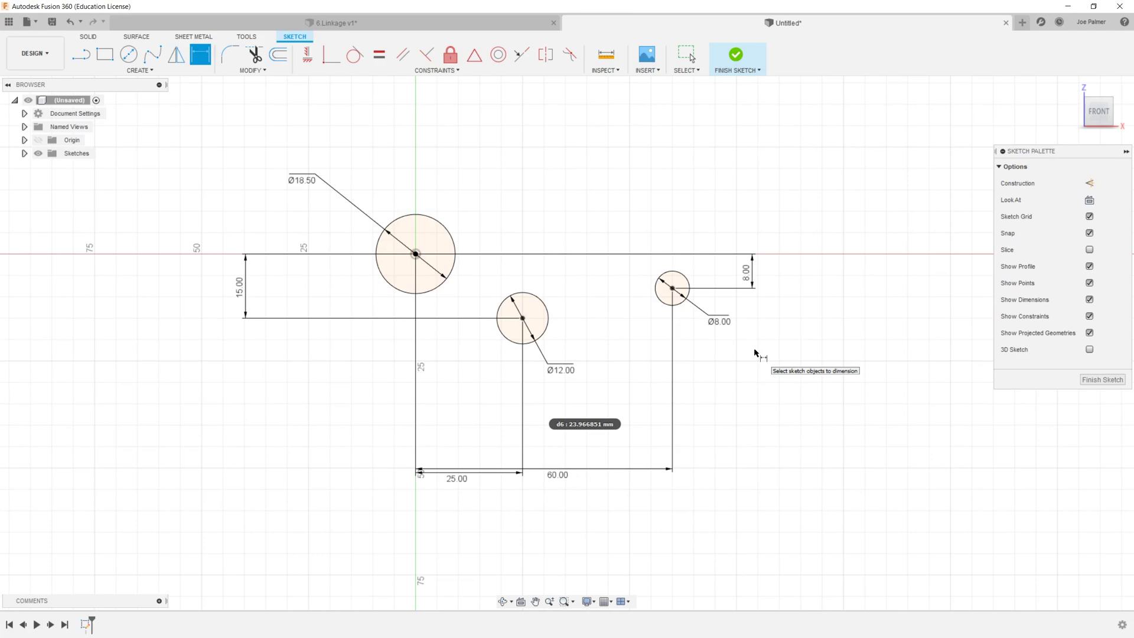
Step: Check the side outline of the reference linkage model, and sketch a line from the origin circle's lower edge to the middle circle's lower edge
scroll(455, 227, up, 4)
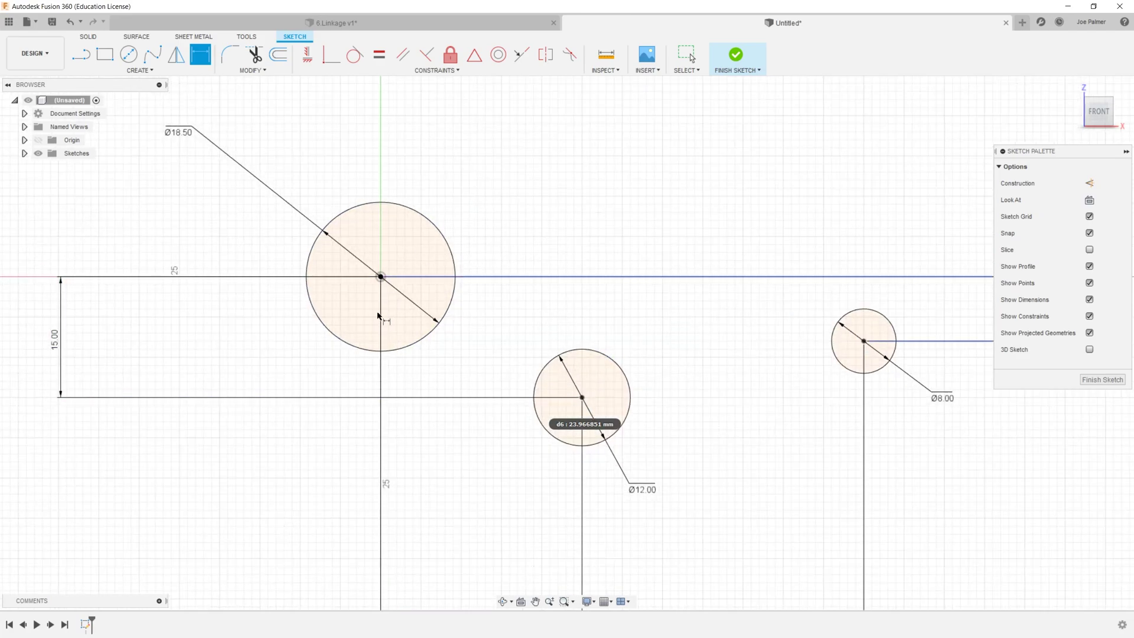
click(388, 24)
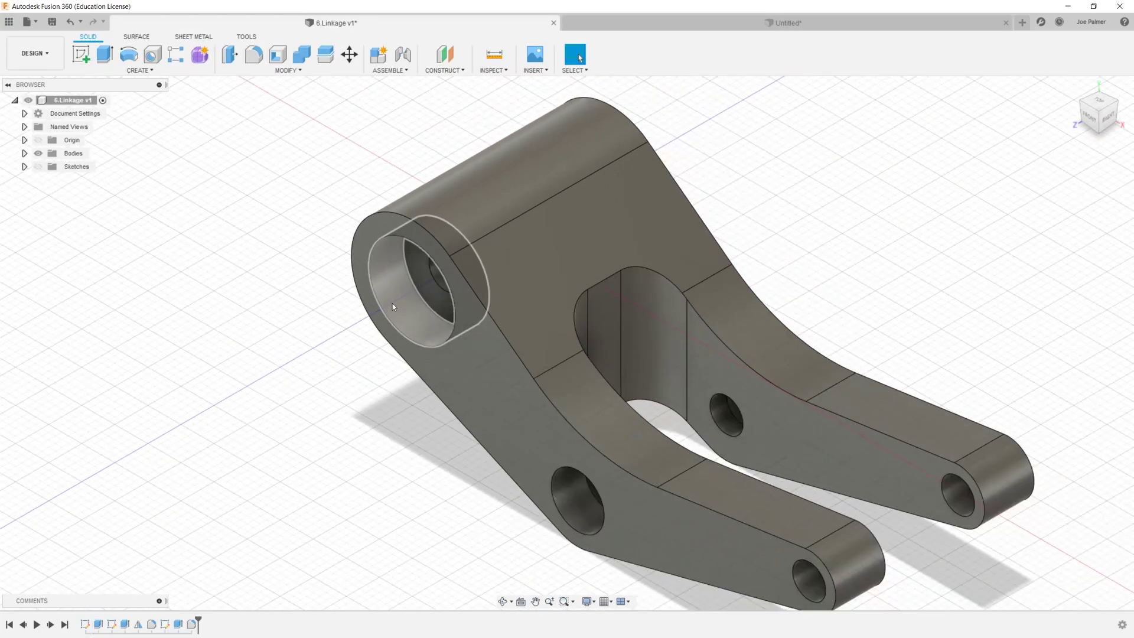
scroll(501, 305, down, 3)
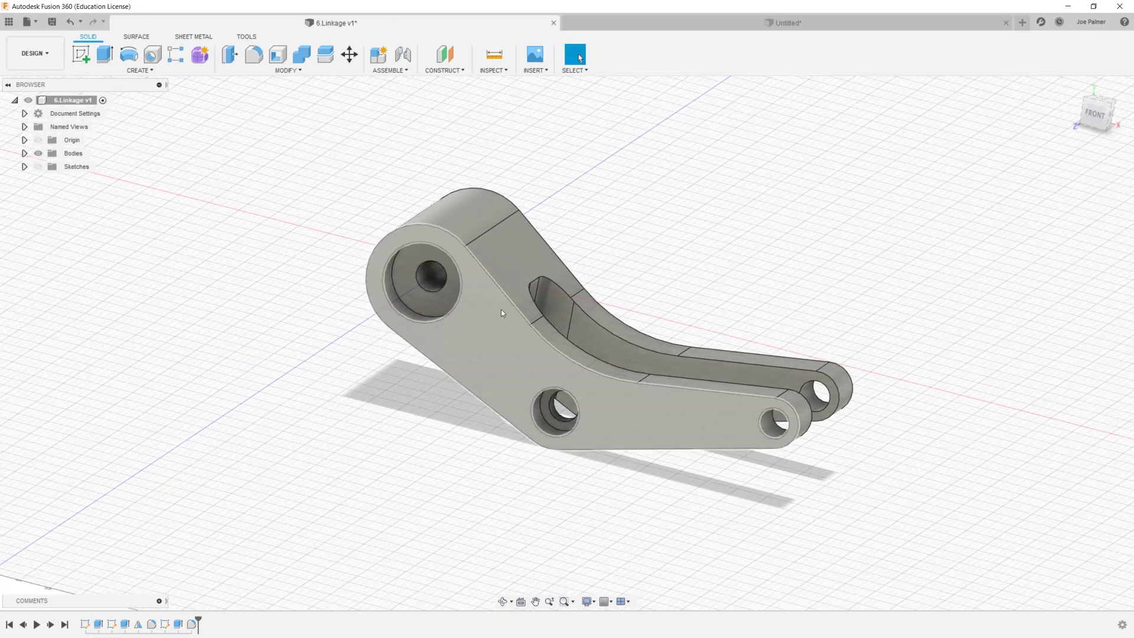
scroll(510, 327, up, 4)
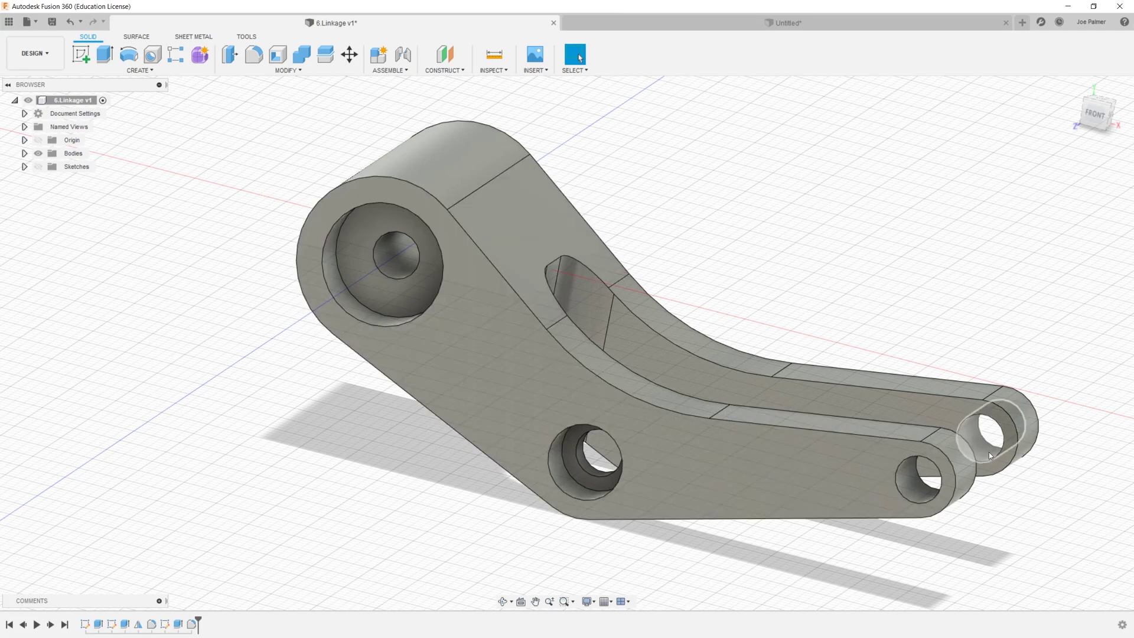
click(741, 24)
scroll(473, 275, down, 2)
key(l)
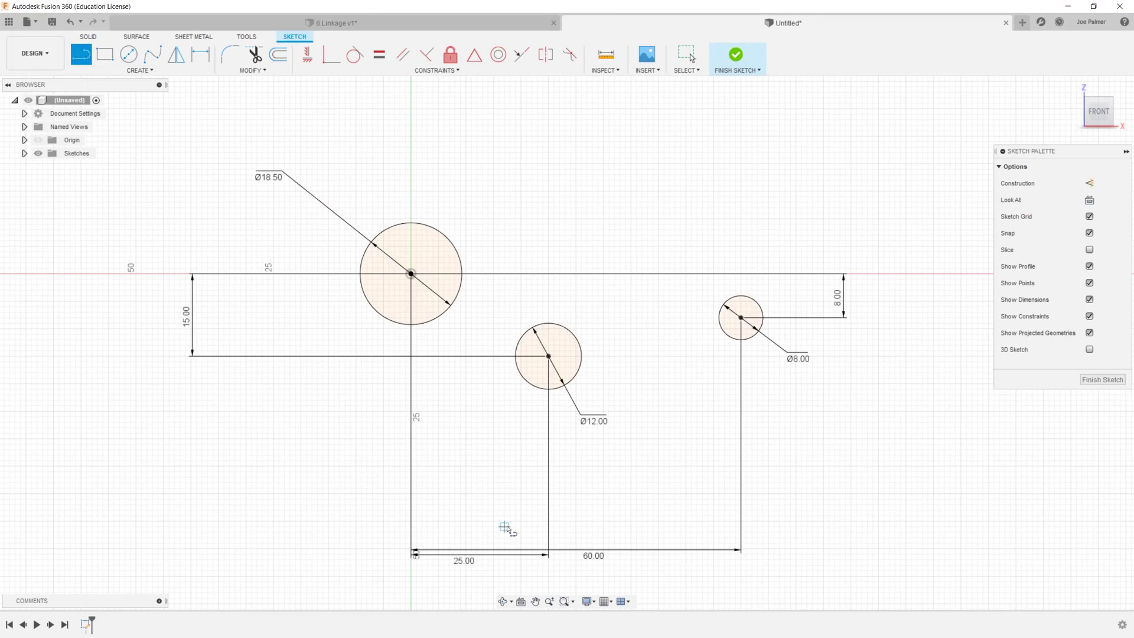
scroll(443, 354, up, 3)
click(371, 305)
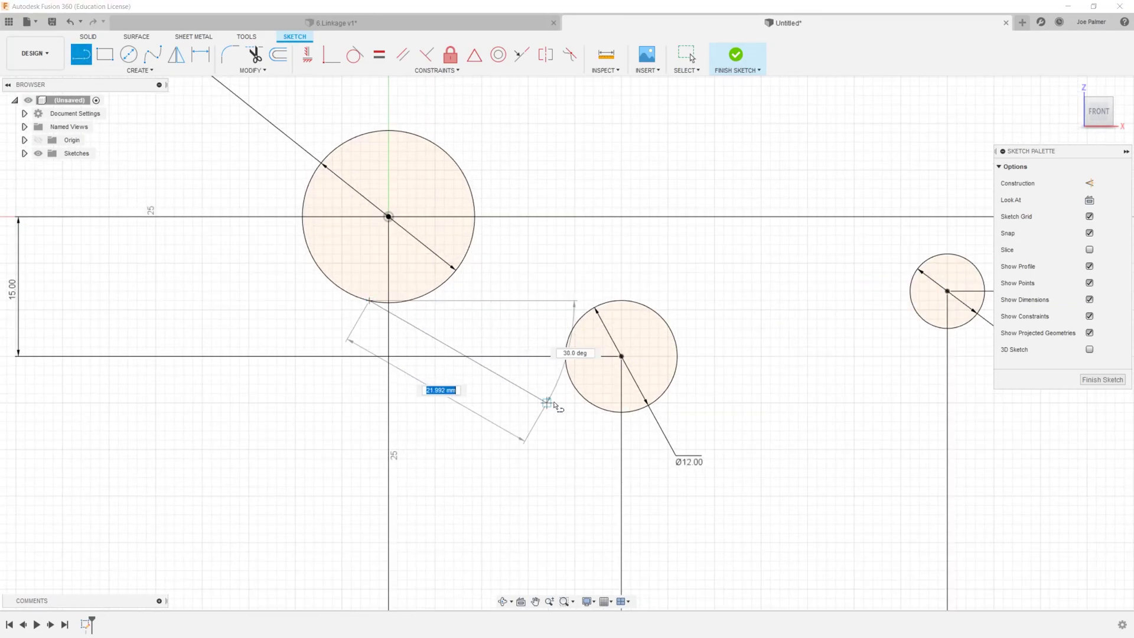
click(578, 394)
Step: Sketch a second line from the middle circle's lower edge to the lower edge of the far circle
scroll(471, 397, down, 2)
scroll(703, 414, up, 3)
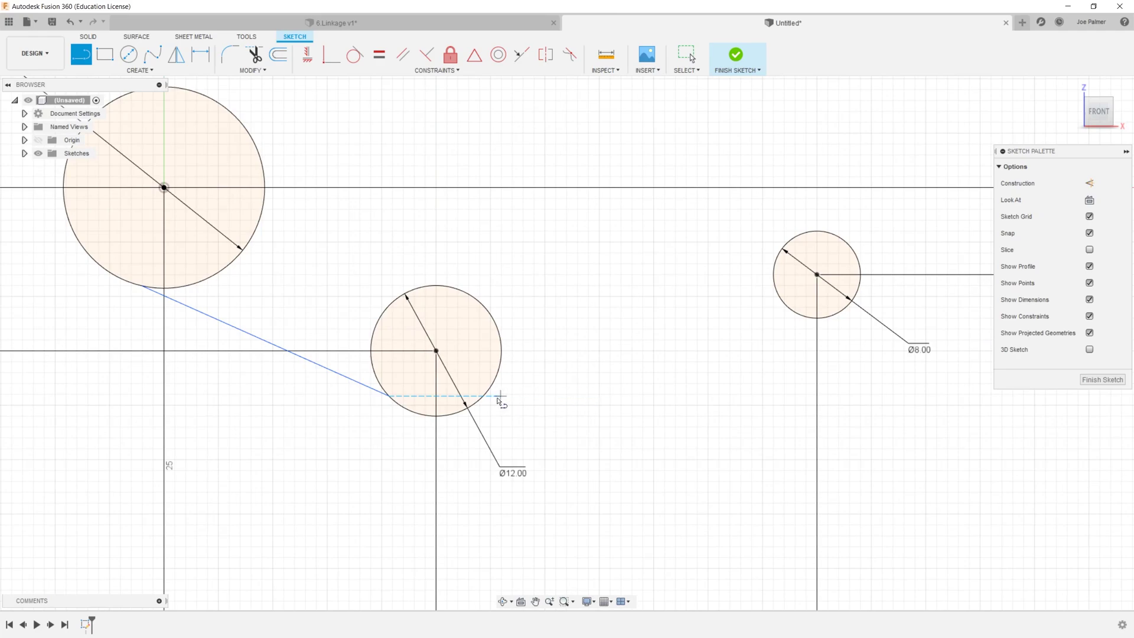
click(488, 394)
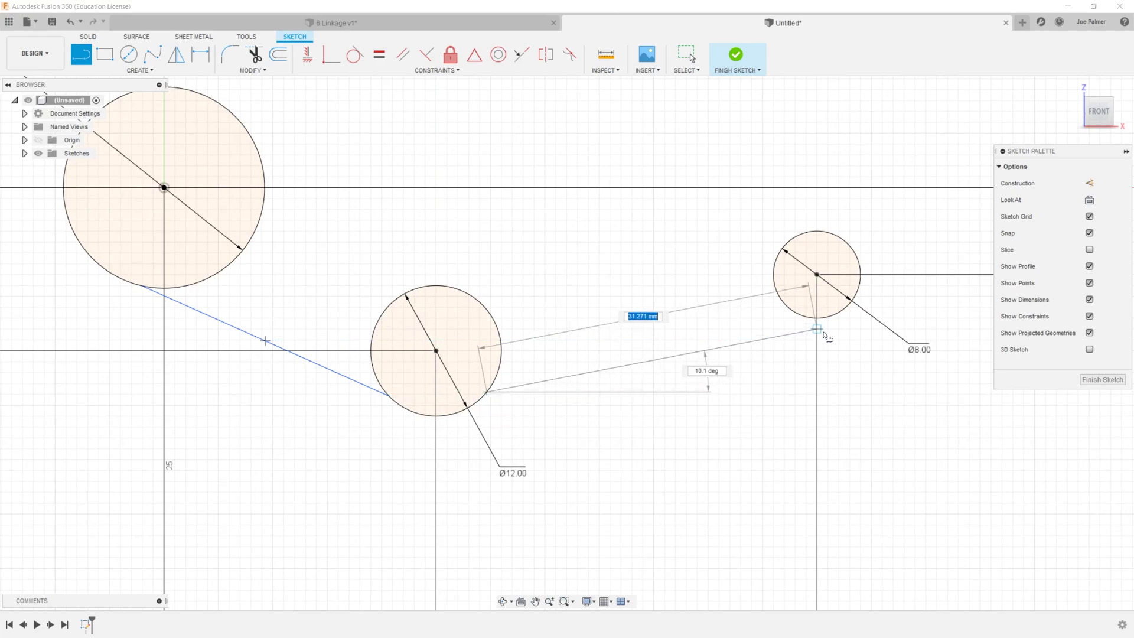
click(804, 318)
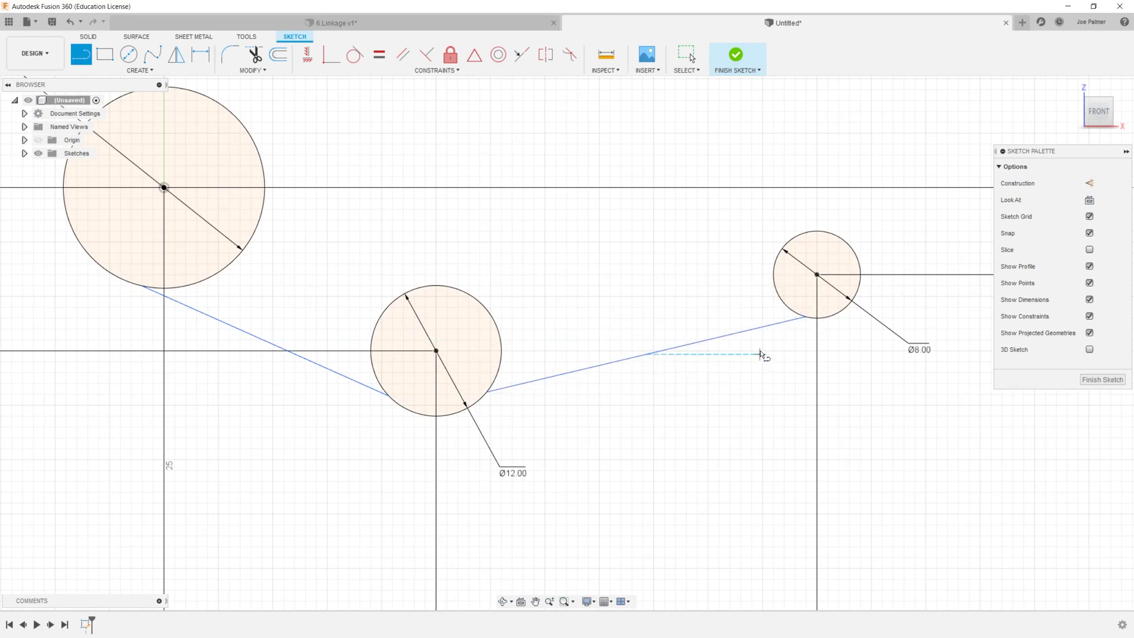
Step: Constrain the first lower line tangent to both the origin circle and the middle circle
scroll(655, 399, down, 2)
scroll(362, 380, up, 2)
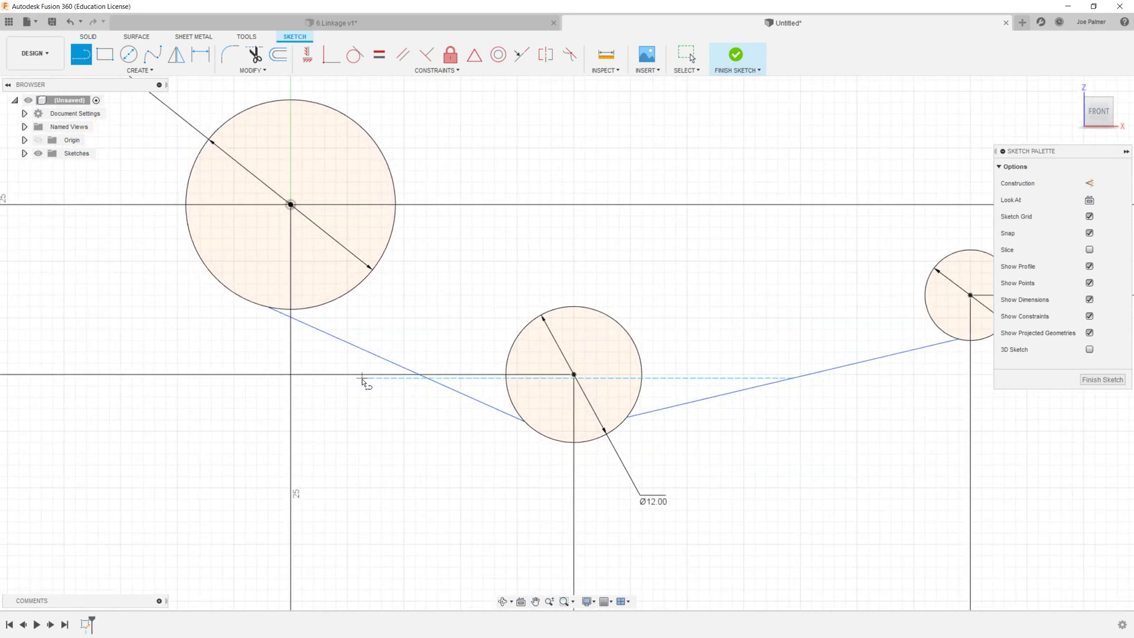
scroll(264, 313, up, 5)
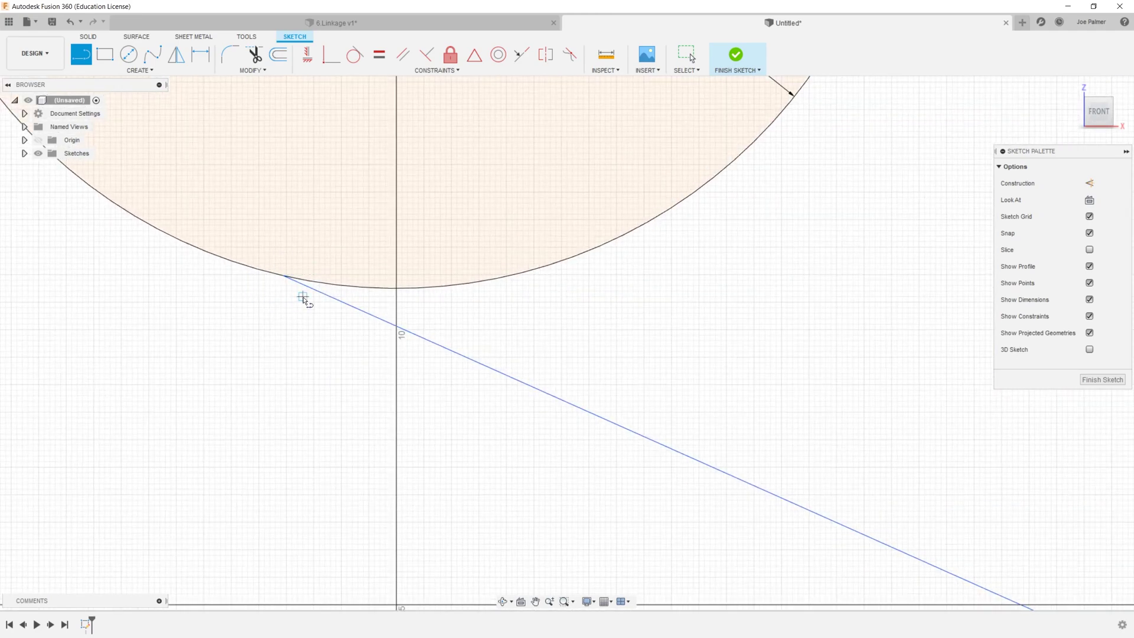
scroll(342, 366, down, 8)
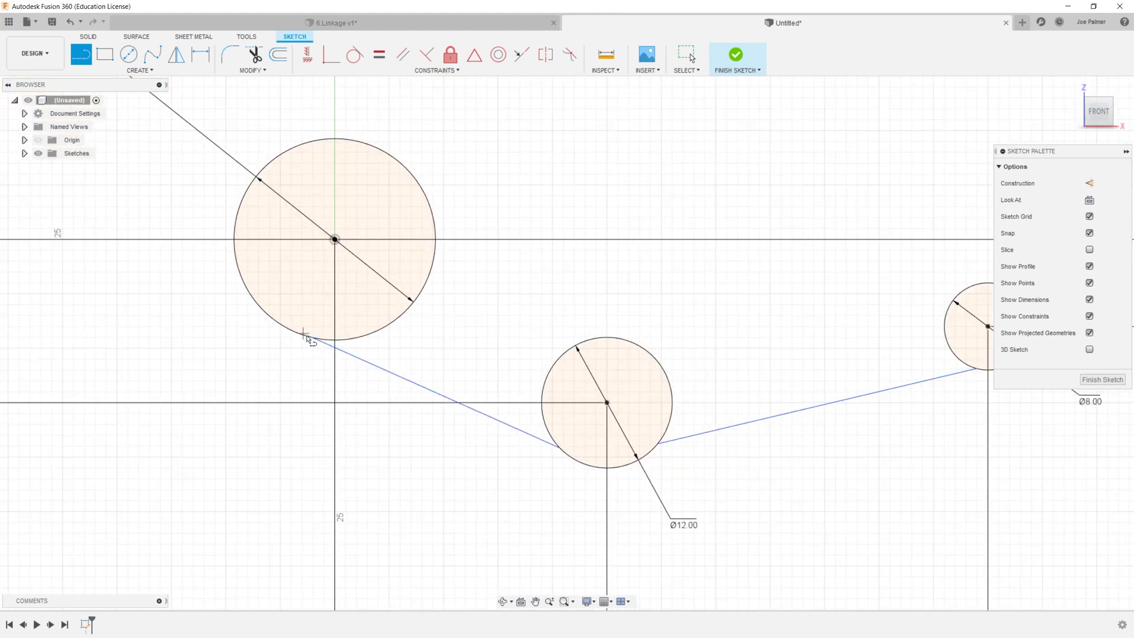
scroll(310, 381, up, 3)
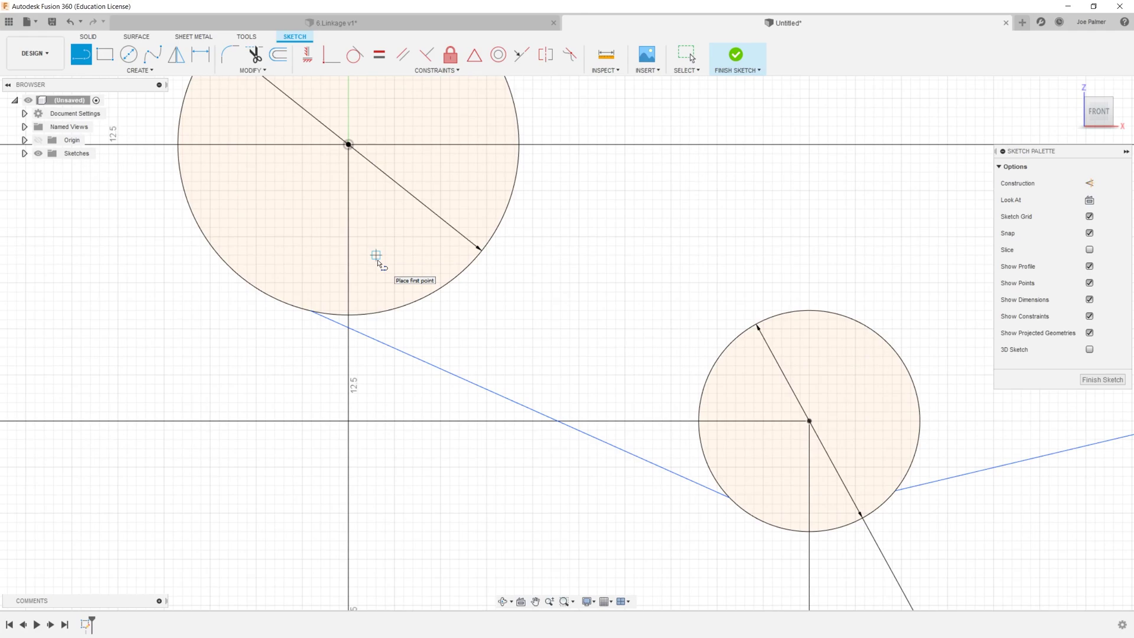
click(356, 55)
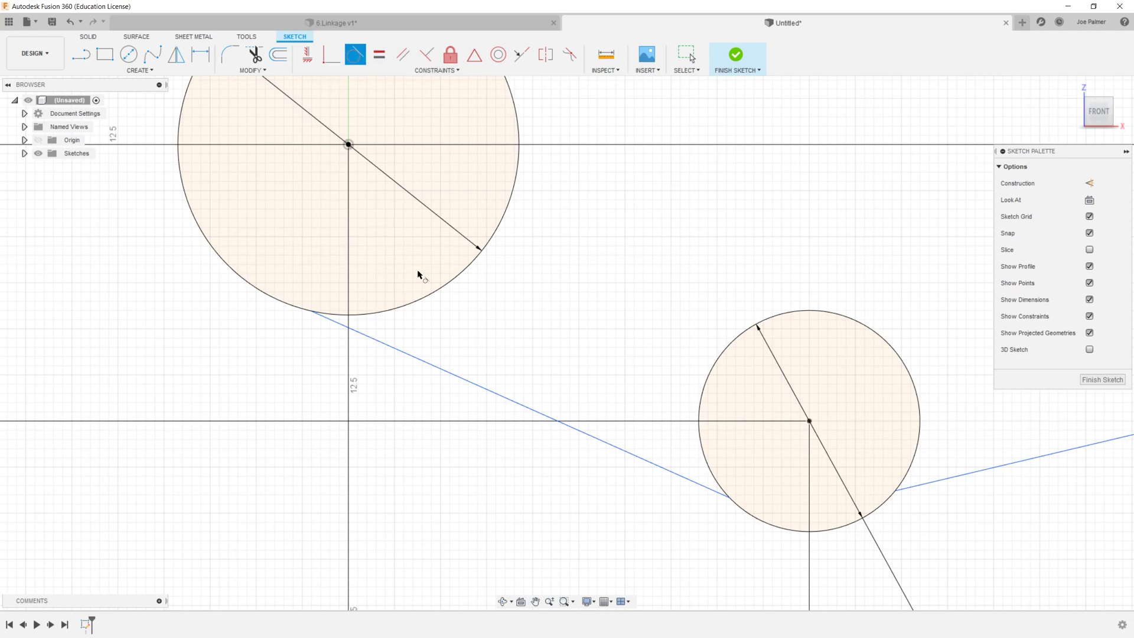
click(348, 326)
click(252, 293)
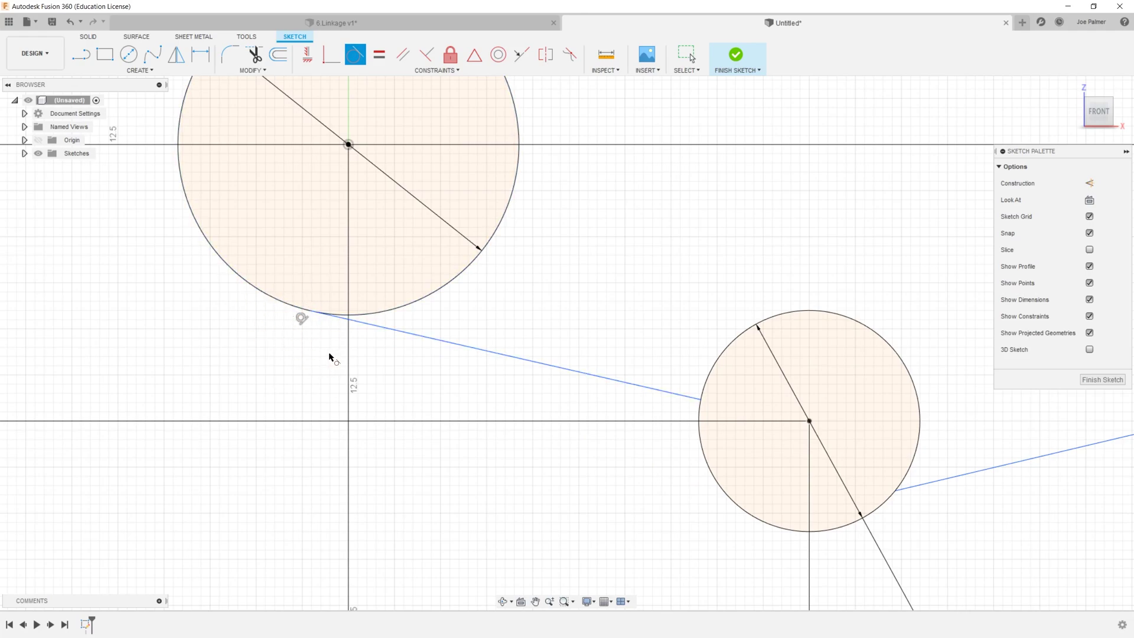
scroll(314, 342, down, 3)
scroll(634, 455, up, 3)
click(492, 329)
drag(555, 444, 557, 451)
Step: Constrain the second lower line tangent to both the middle circle and the far circle
scroll(410, 405, down, 3)
scroll(608, 419, up, 3)
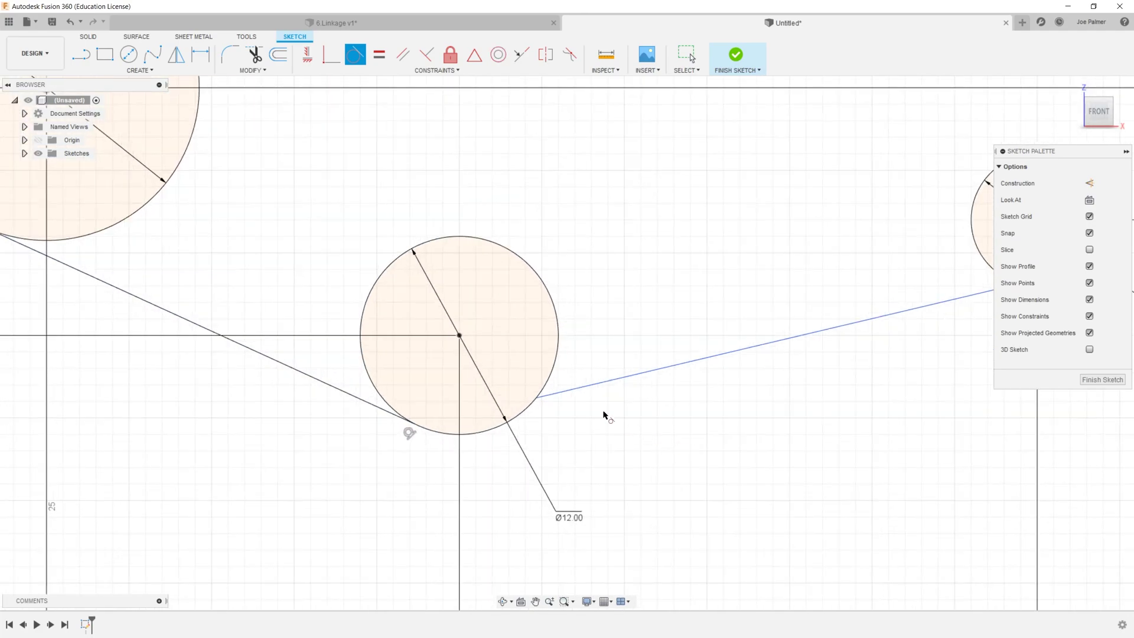
click(607, 384)
click(487, 430)
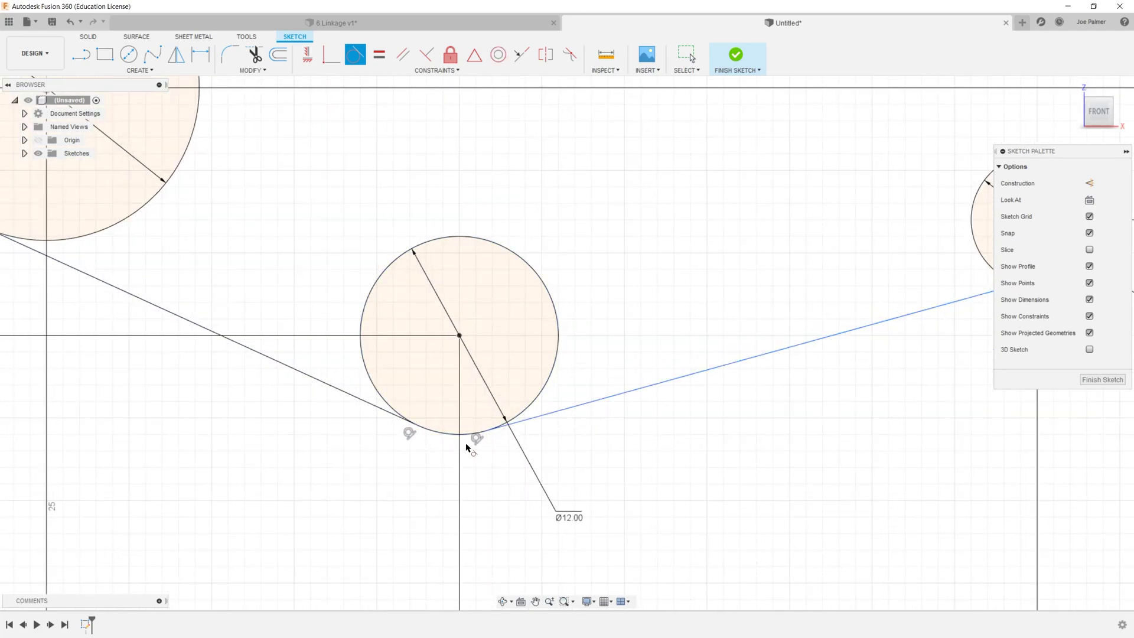
scroll(473, 443, down, 3)
scroll(830, 361, up, 3)
click(685, 348)
click(771, 334)
scroll(843, 374, down, 4)
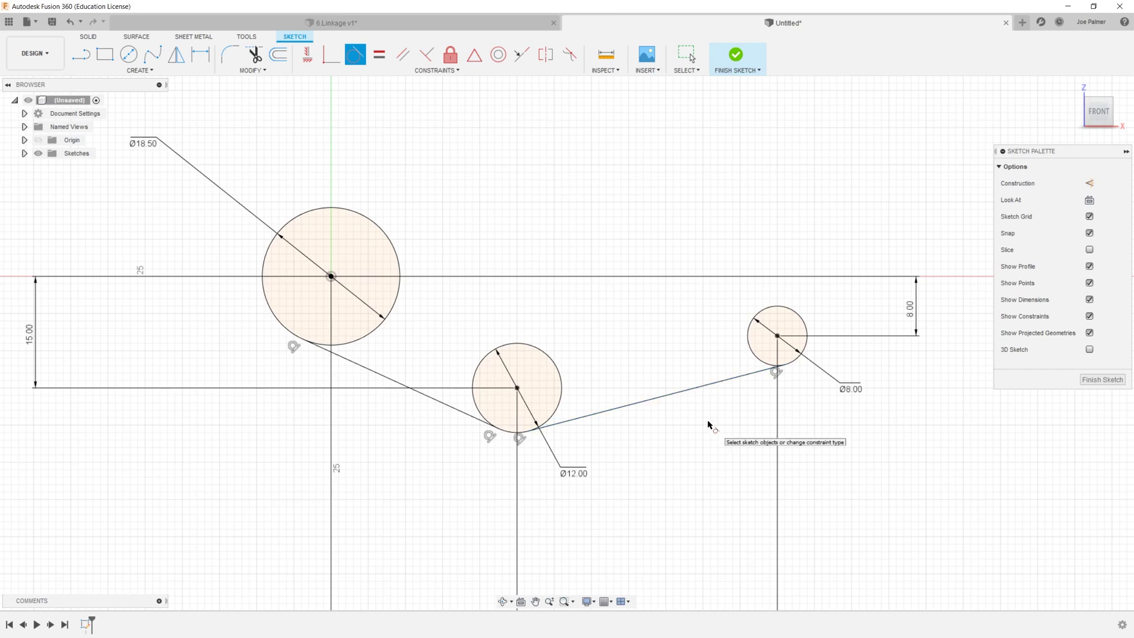
Step: Check the concave curve on the reference linkage's upper edge, and sketch a circle about 50 mm in diameter above the three holes
click(336, 23)
scroll(591, 335, up, 5)
shift+middle_drag(591, 335, 561, 366)
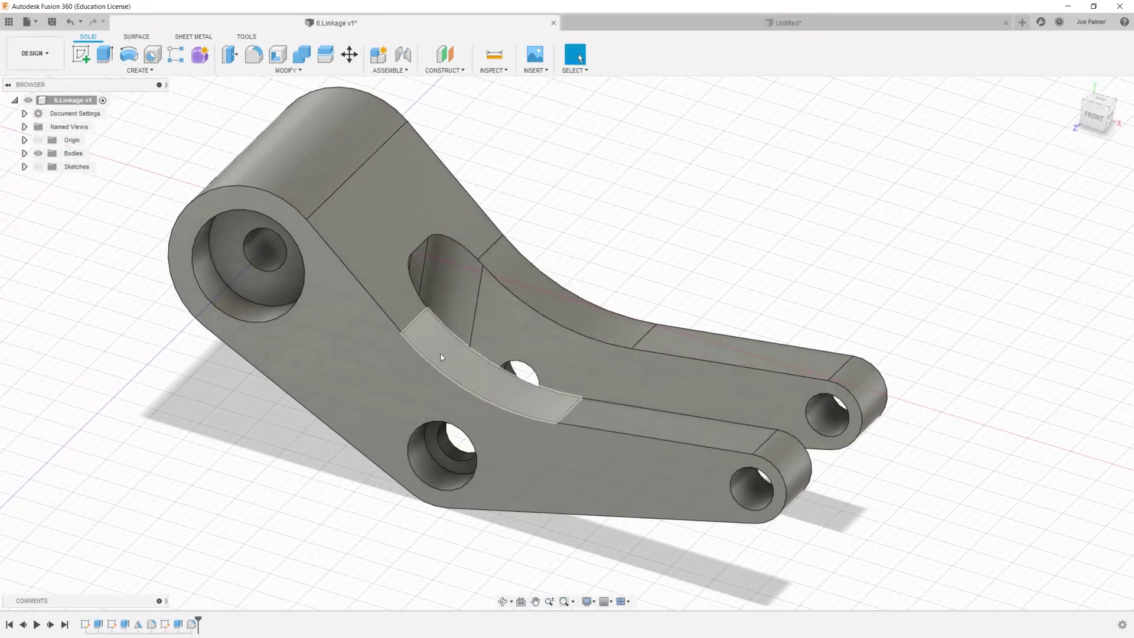
scroll(473, 380, up, 5)
shift+middle_drag(457, 375, 467, 380)
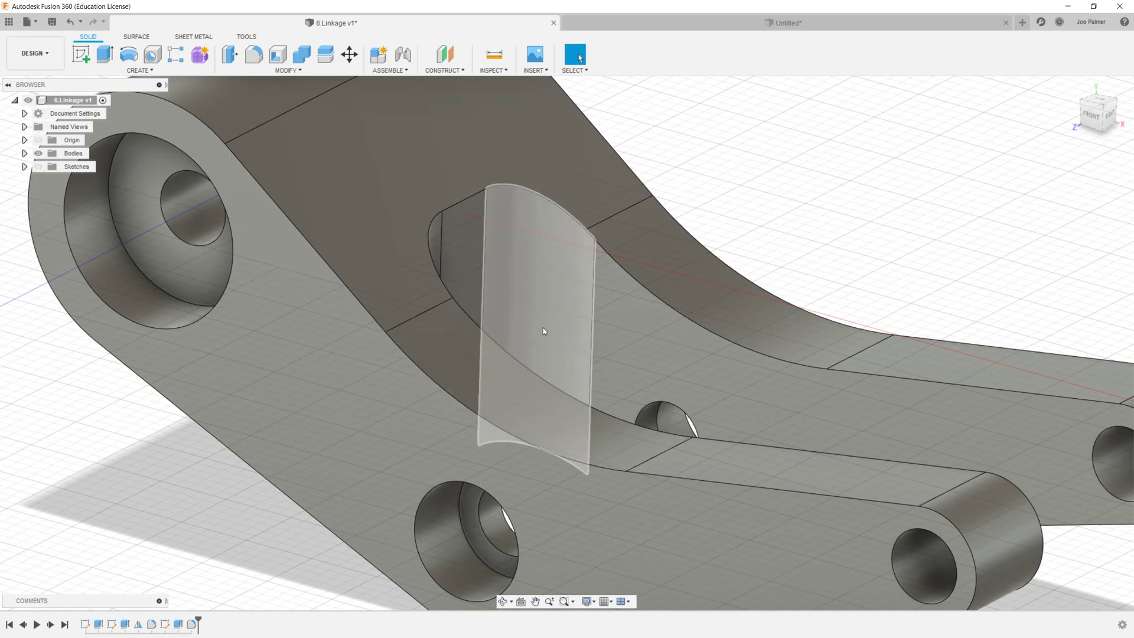
click(641, 26)
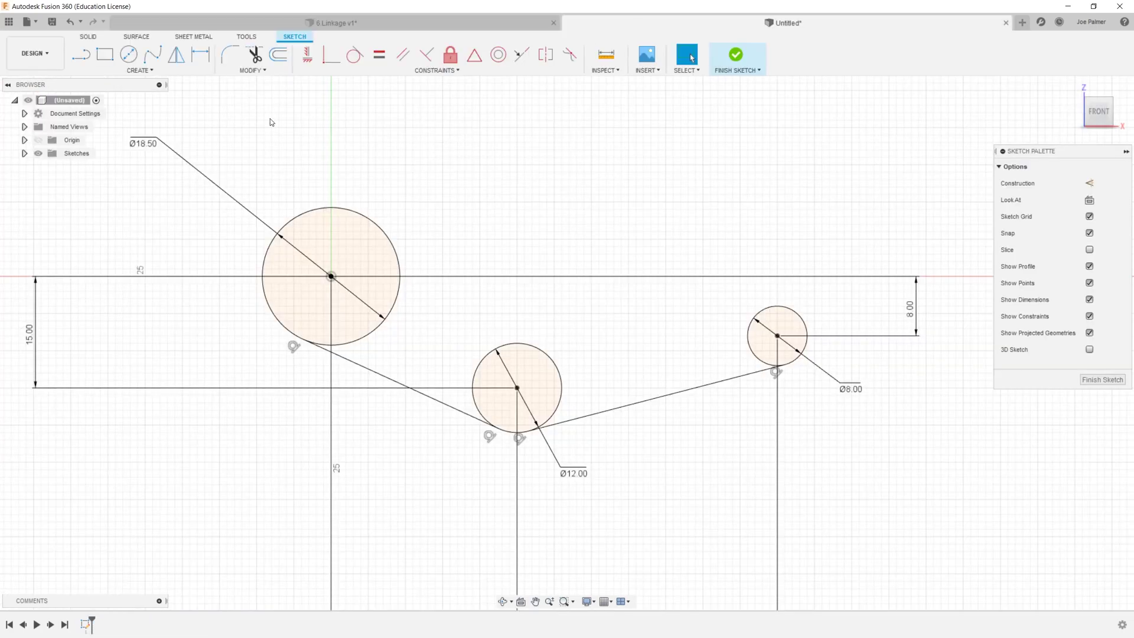
click(129, 55)
scroll(315, 401, down, 2)
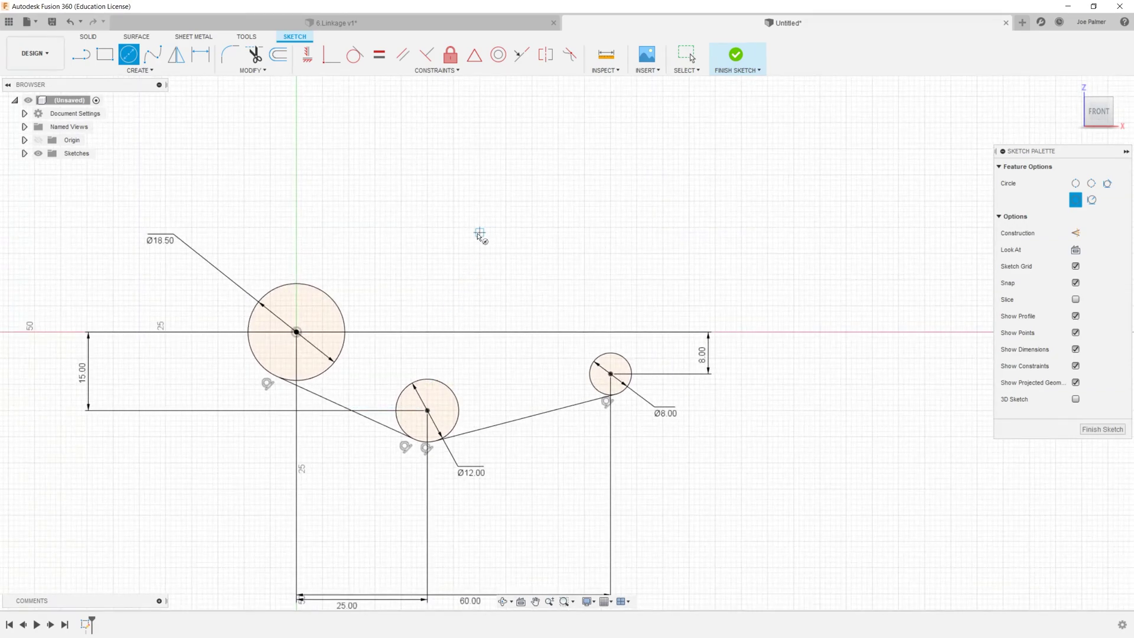
click(479, 232)
click(542, 353)
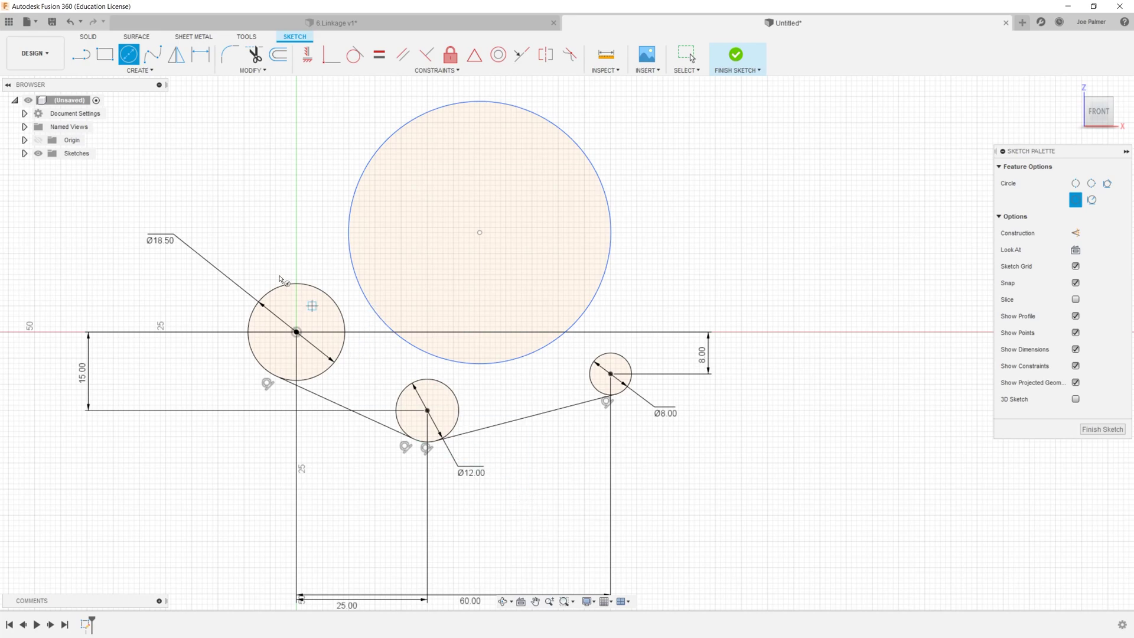
Step: Dimension the large upper circle's centre 33.49 mm horizontally and 17.52 mm vertically from the origin
click(205, 60)
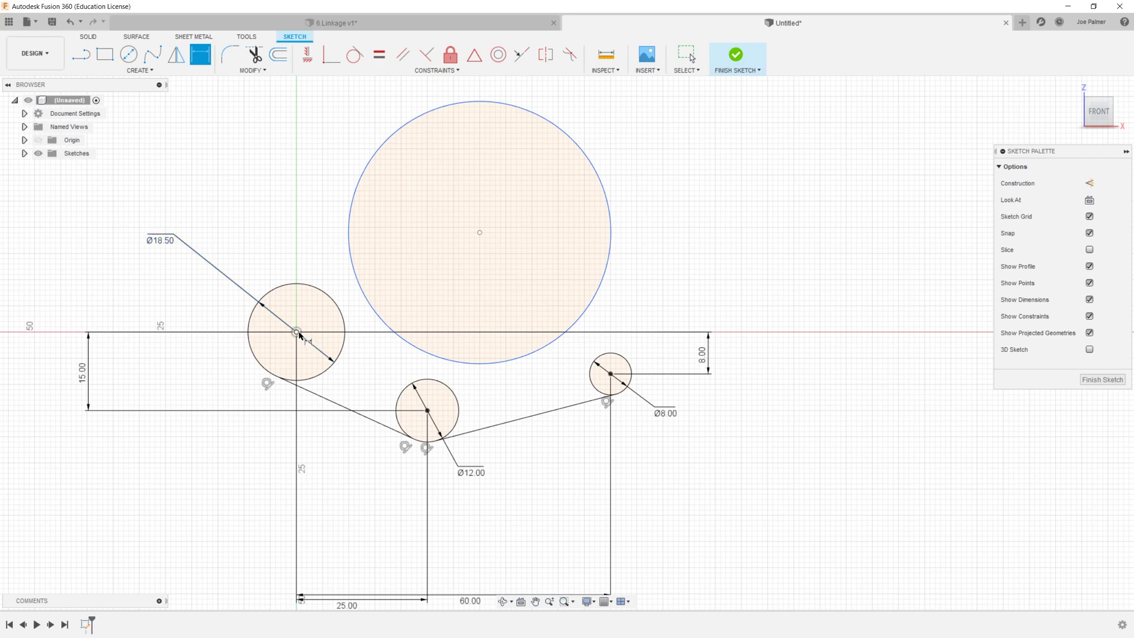
click(296, 332)
click(480, 232)
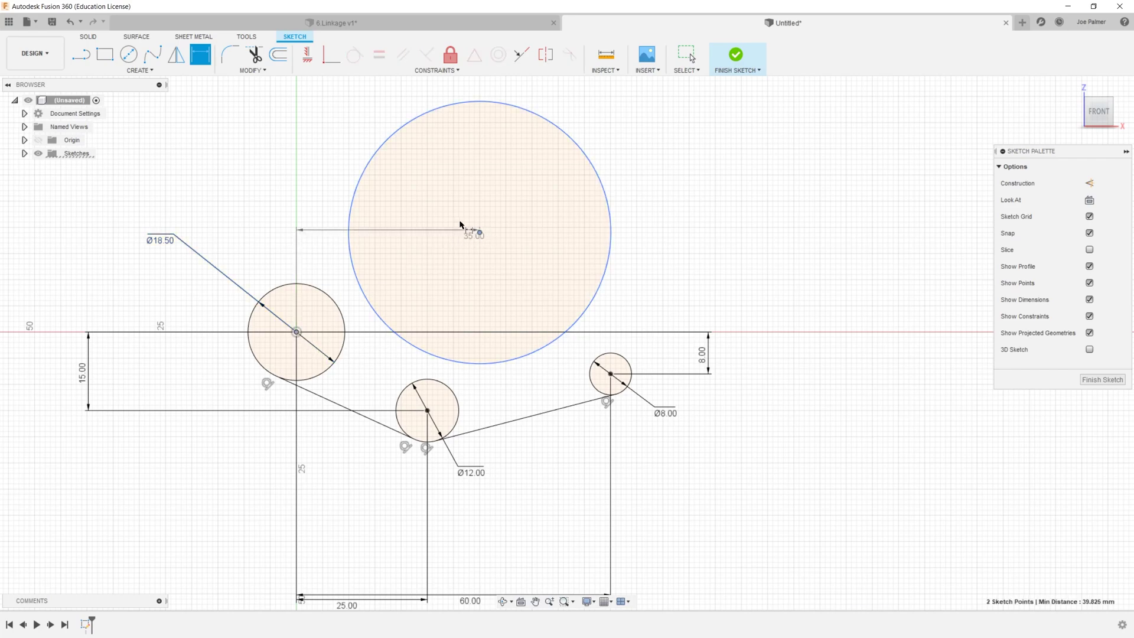
click(374, 114)
text(33)
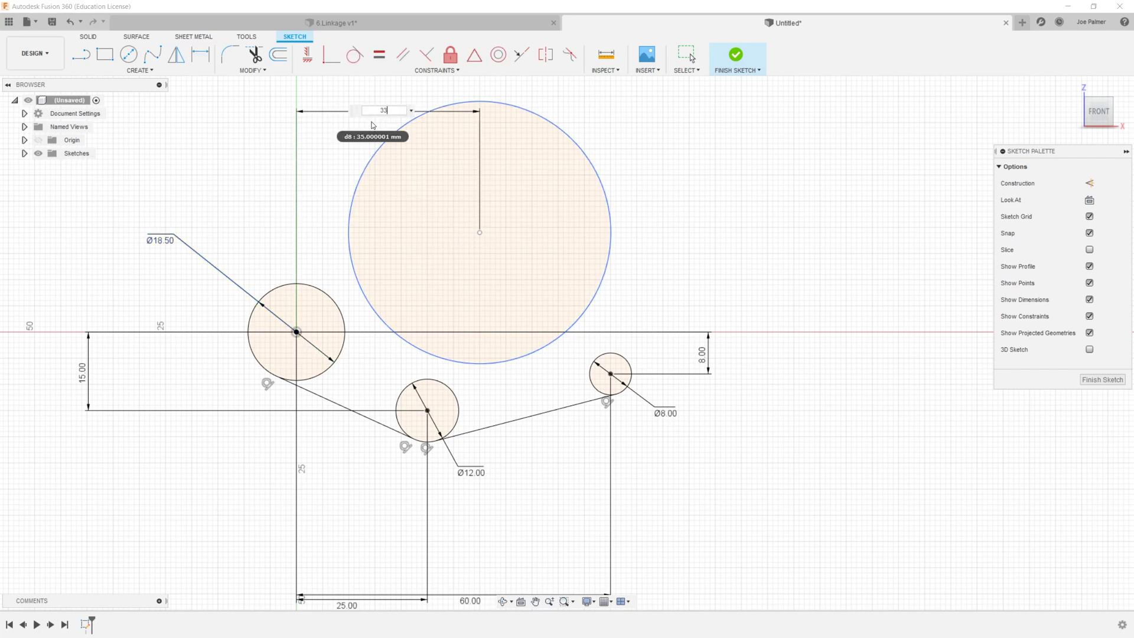
text(.49)
key(Return)
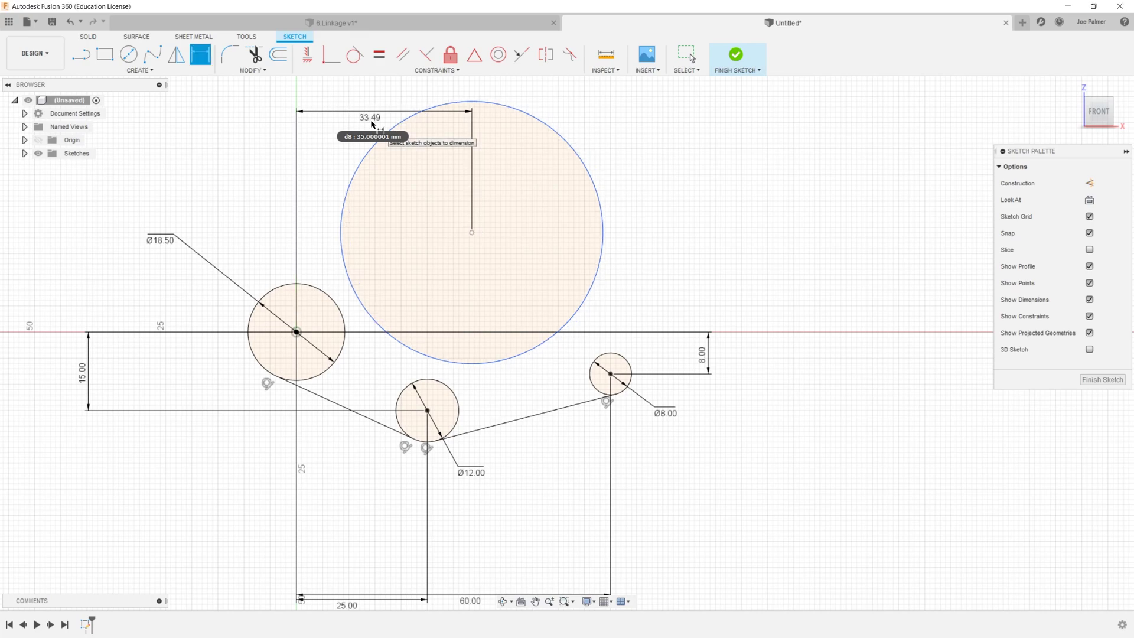
click(471, 232)
click(296, 332)
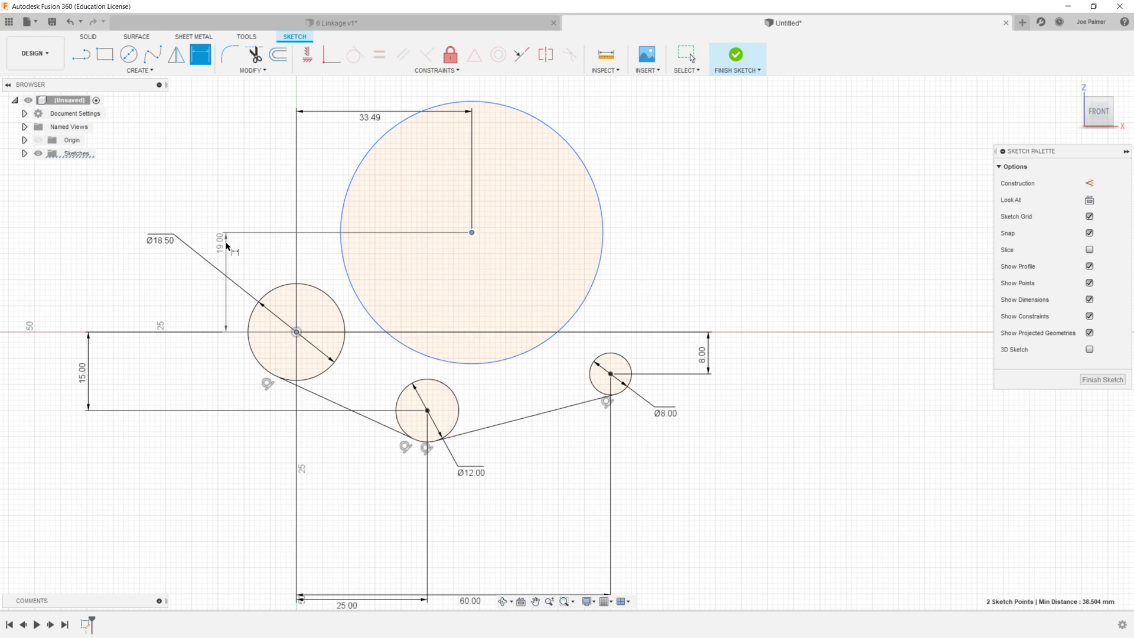
click(225, 247)
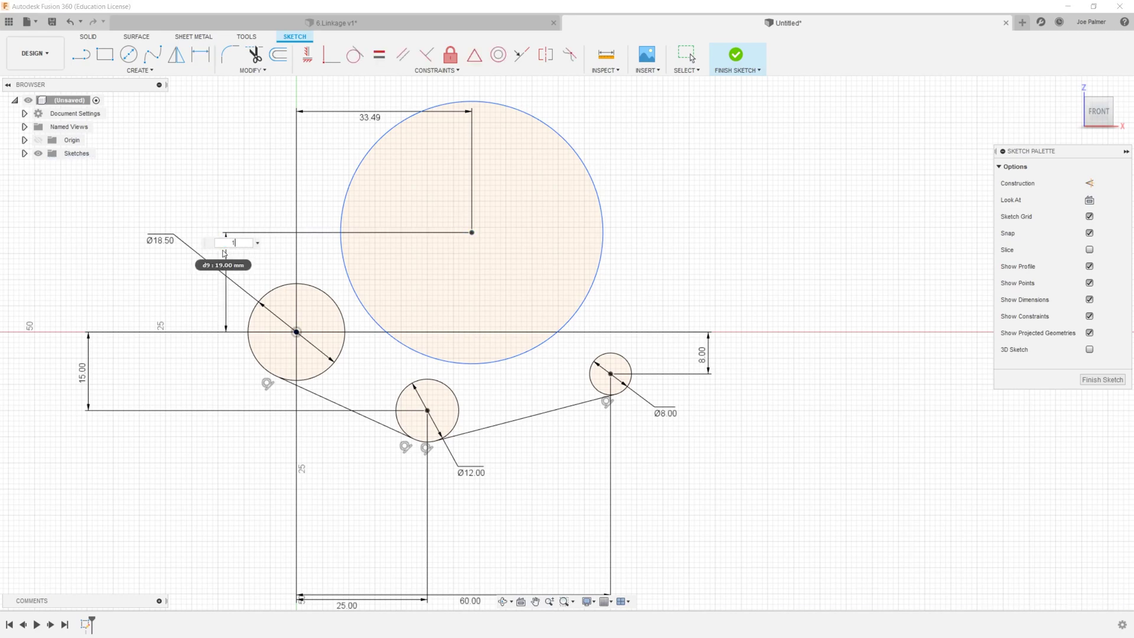
key(Return)
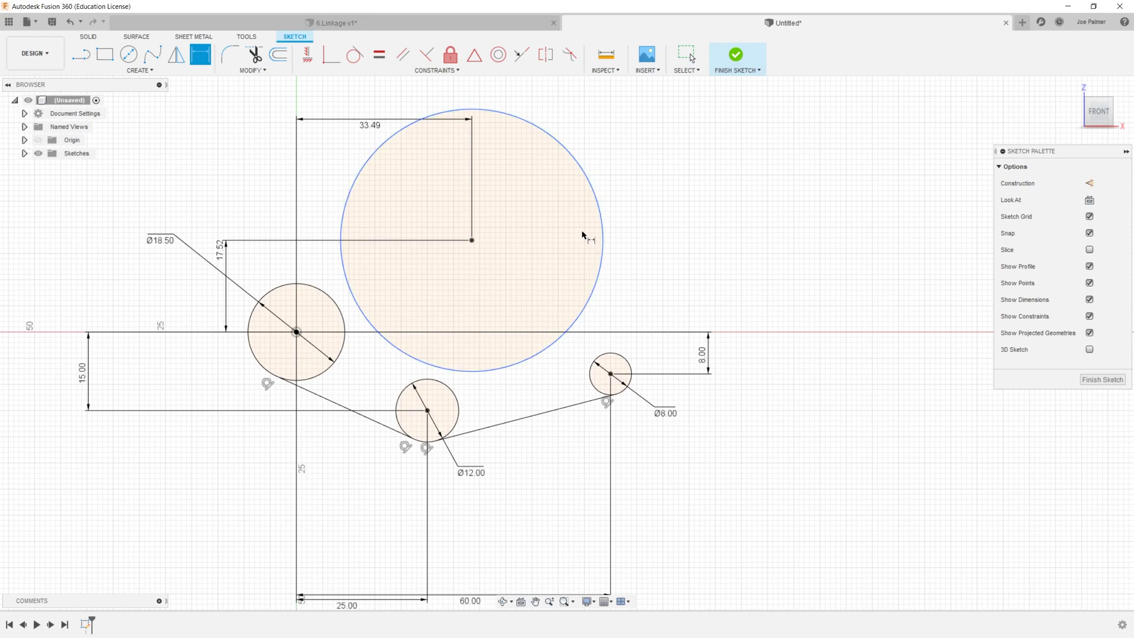
Step: Dimension the large upper circle's diameter as 25*2 mm
click(602, 229)
click(707, 199)
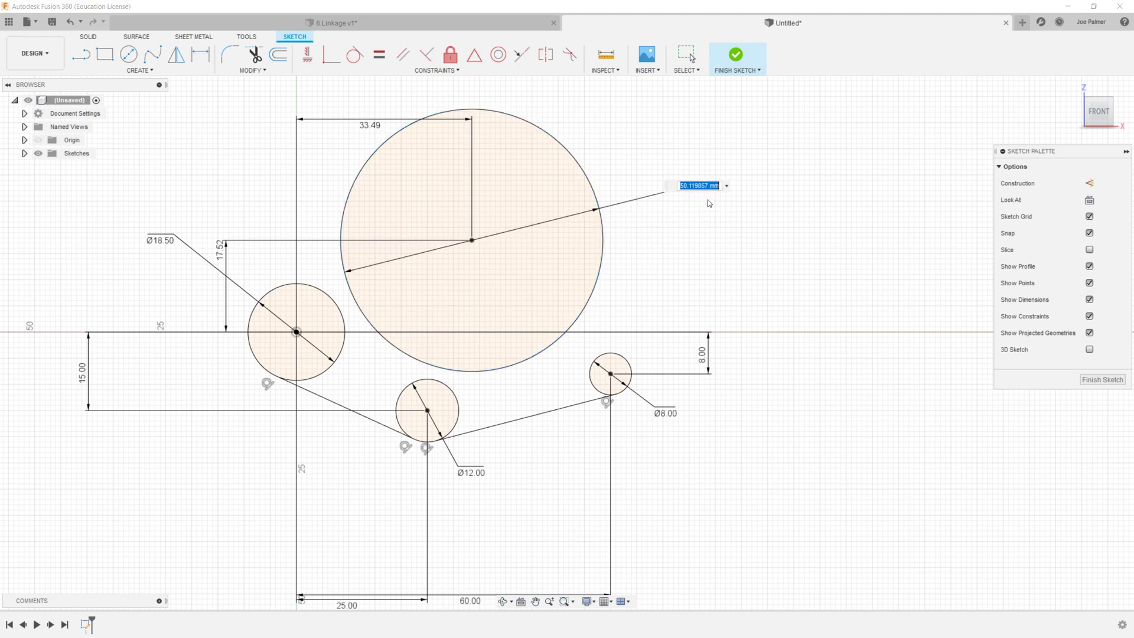
text(25*2)
key(Return)
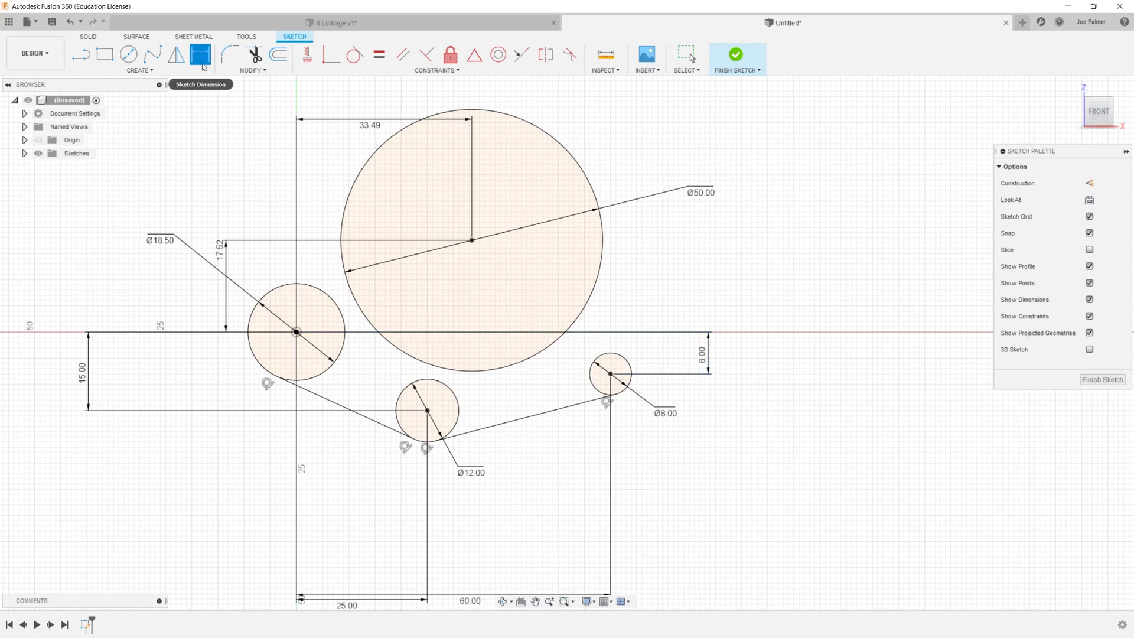
Step: Sketch two lines along the upper edge, one from the 18.5 mm circle to the 50 mm circle, another from there to the 8 mm circle
click(87, 57)
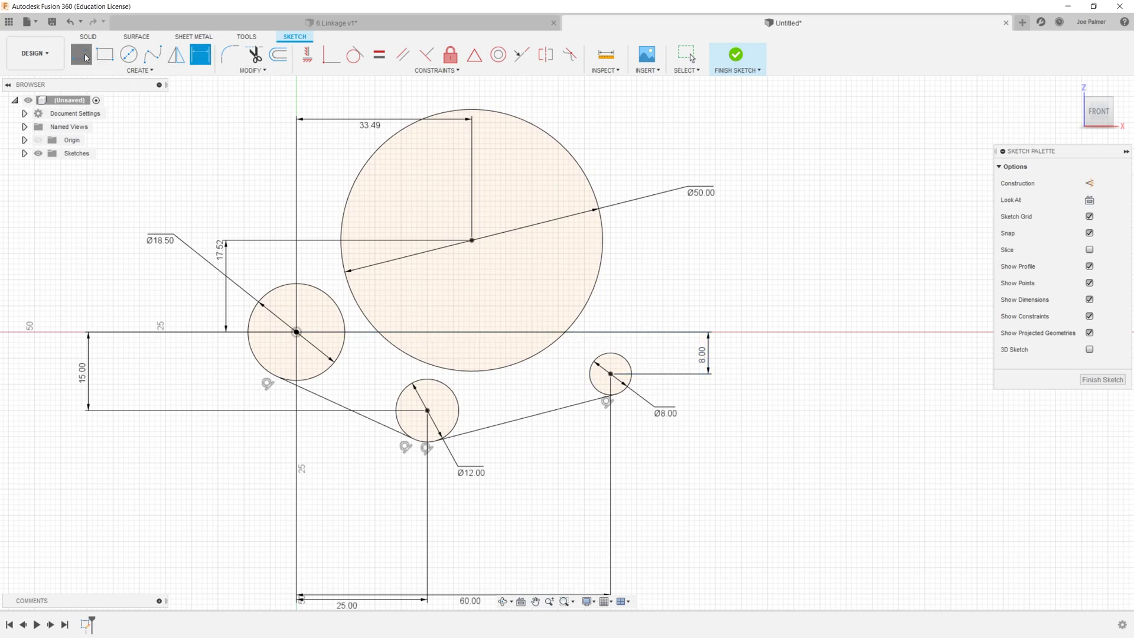
scroll(375, 338, up, 5)
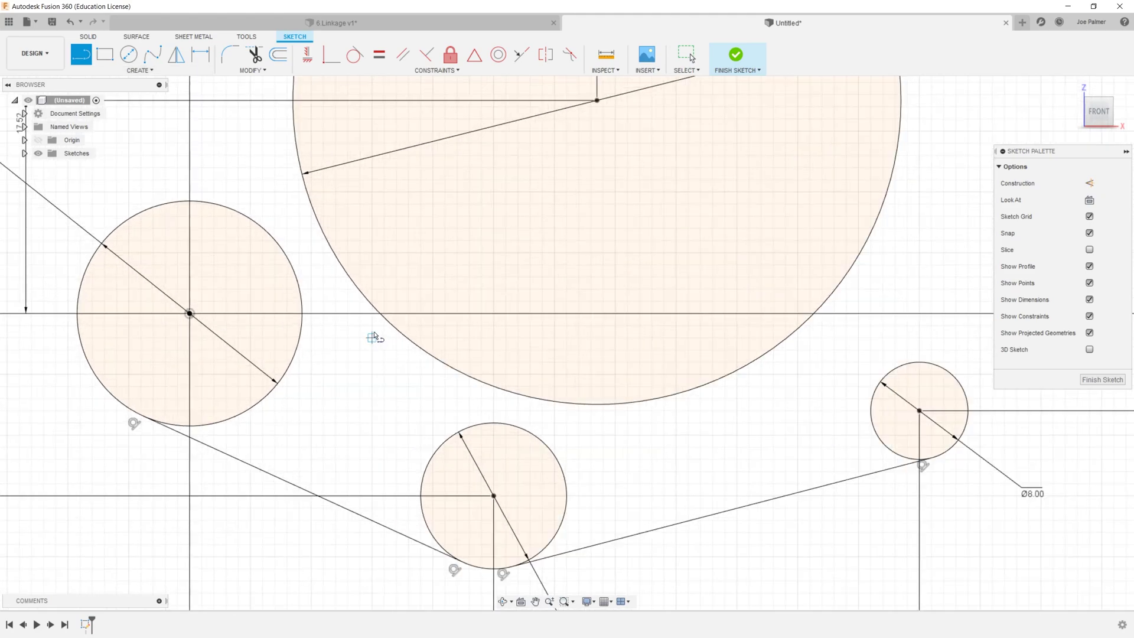
click(275, 245)
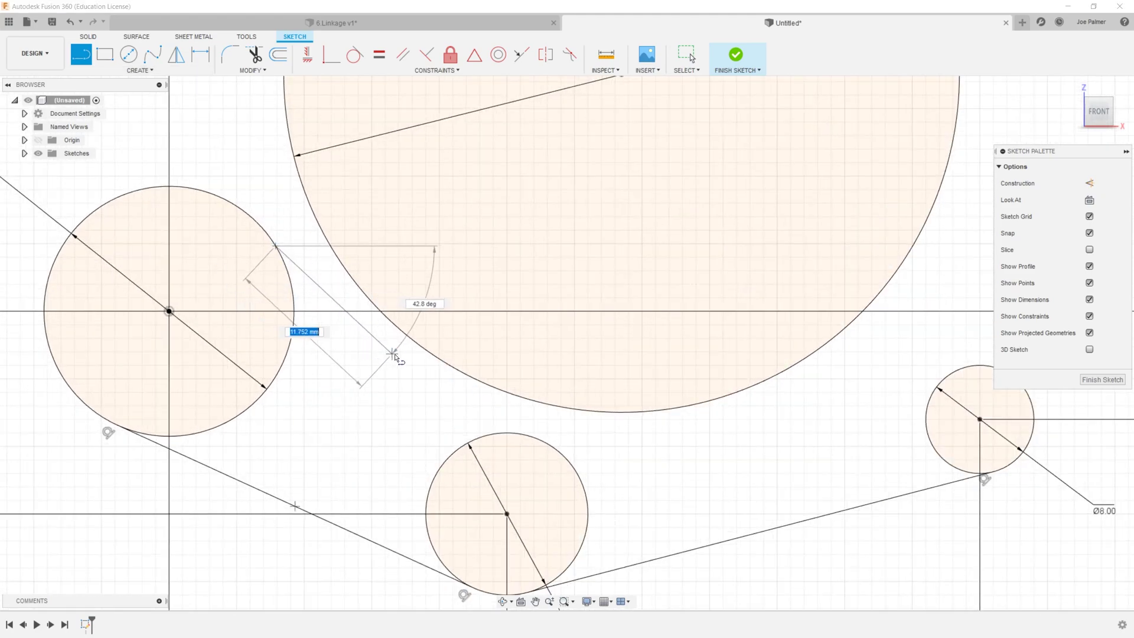
double_click(427, 349)
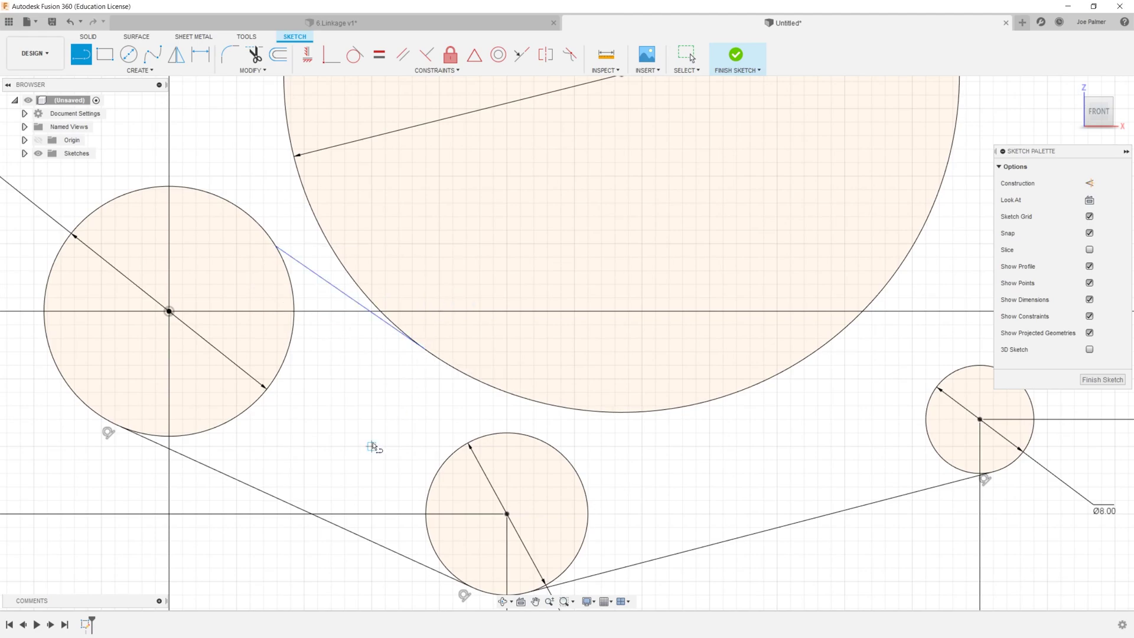
click(562, 385)
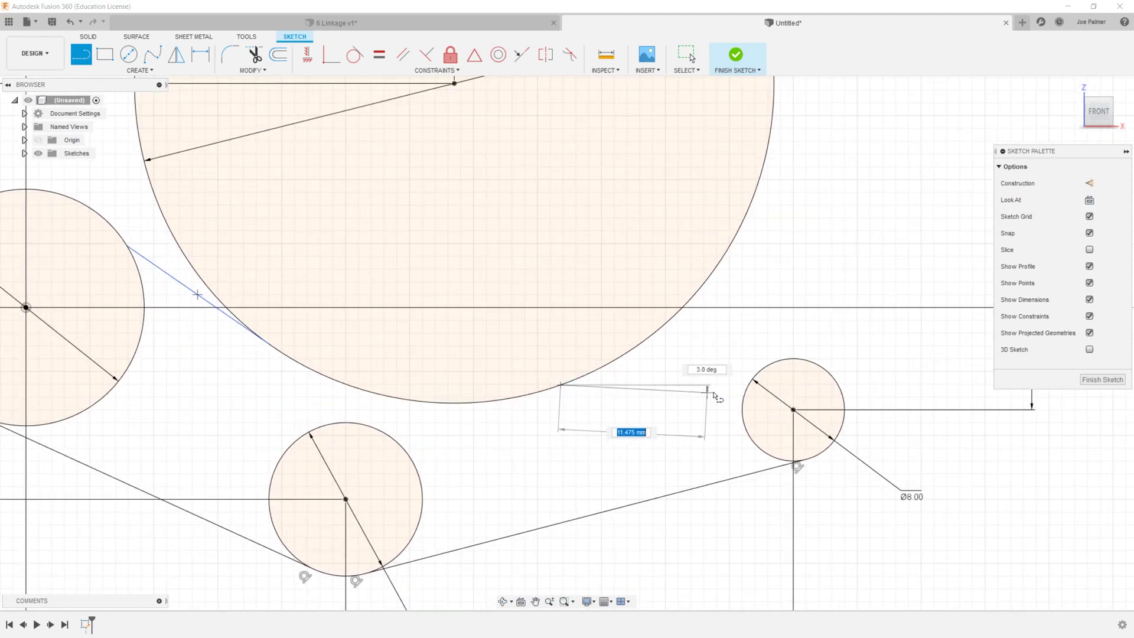
click(762, 367)
key(Escape)
scroll(780, 342, down, 3)
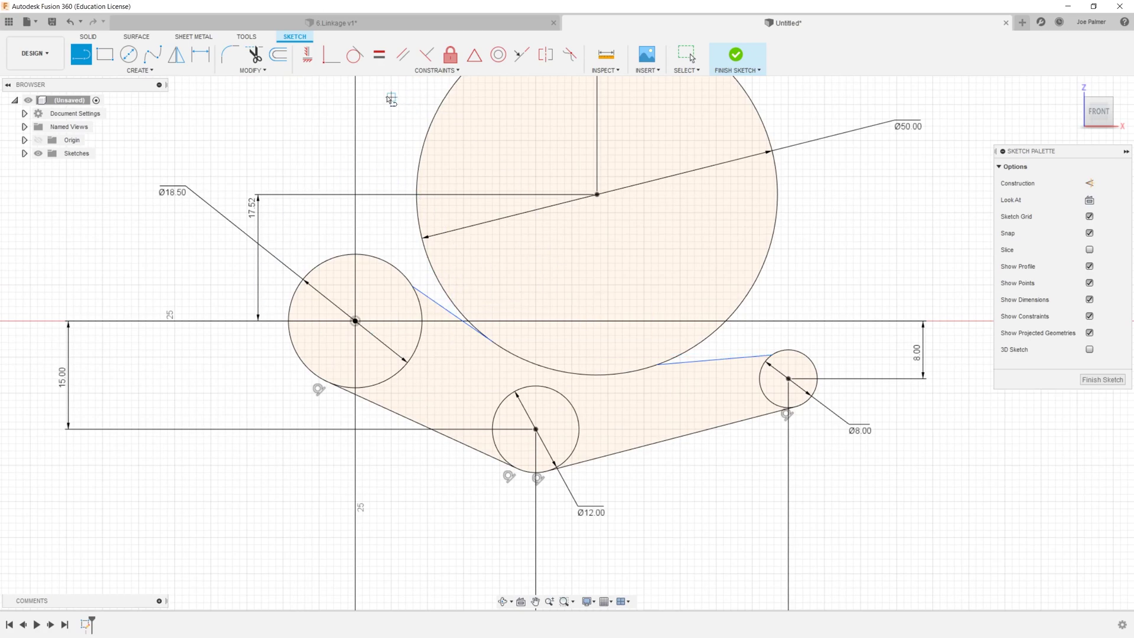
Step: Constrain the first upper line tangent to both the 18.5 mm circle and the 50 mm circle
click(355, 54)
scroll(413, 263, up, 3)
click(428, 308)
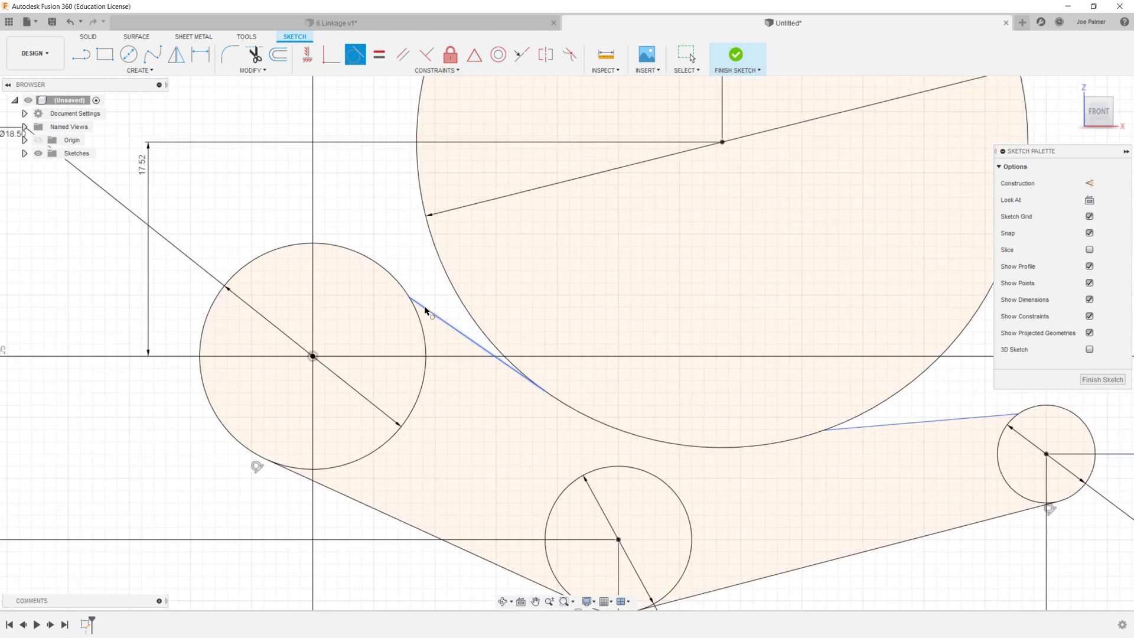
click(371, 262)
scroll(369, 265, down, 3)
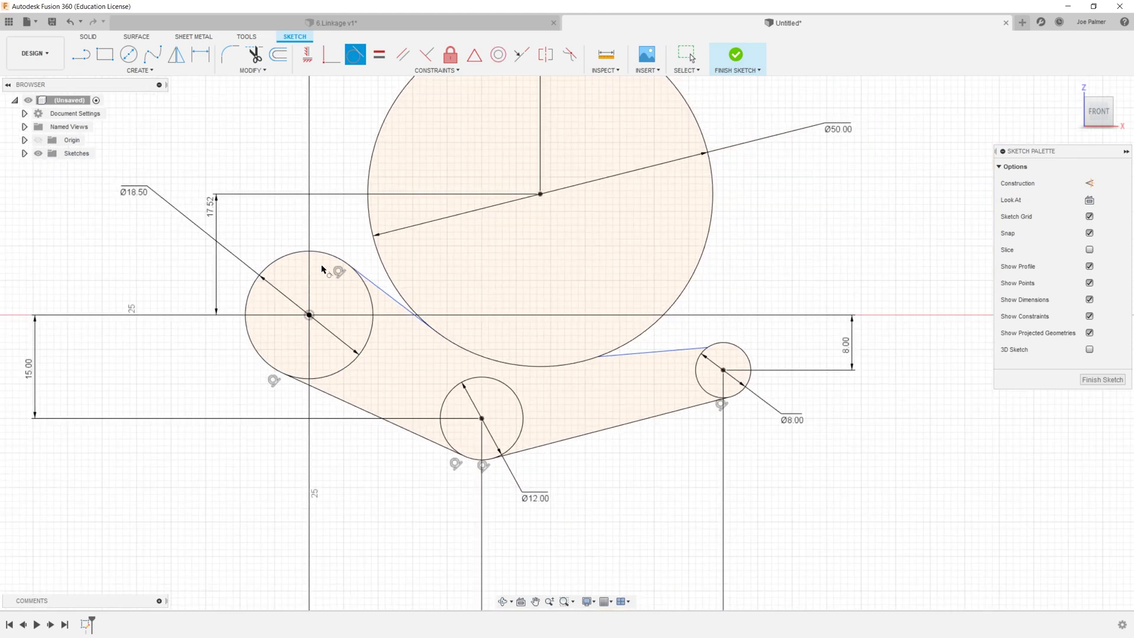
scroll(394, 316, up, 3)
click(378, 287)
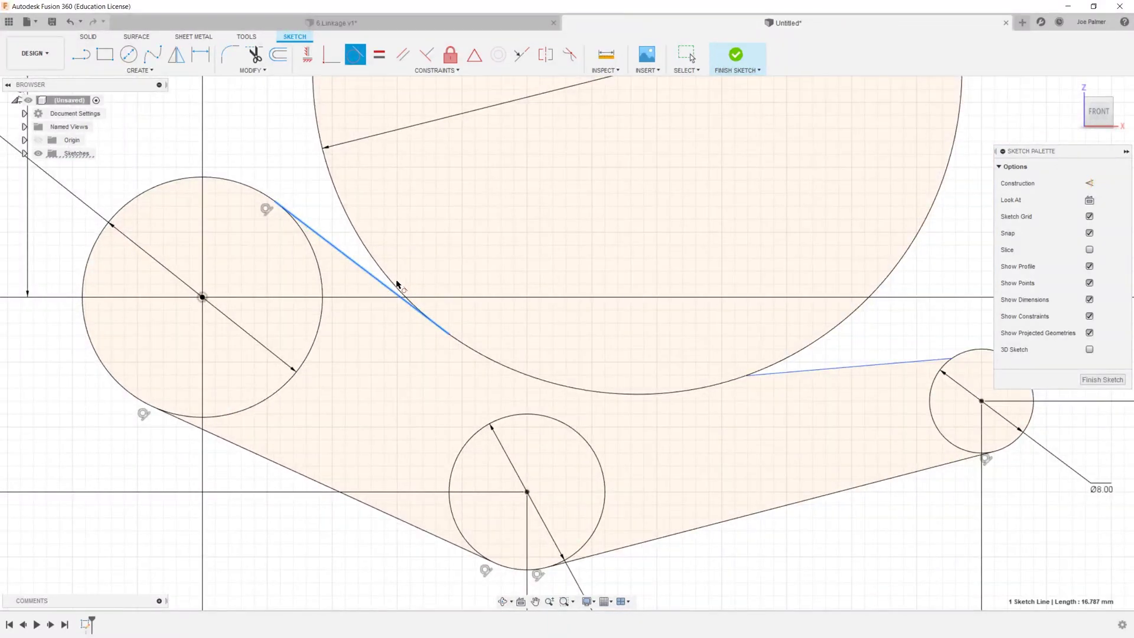
click(397, 285)
Step: Constrain the second upper line tangent to both the 50 mm circle and the 8 mm end circle
click(794, 371)
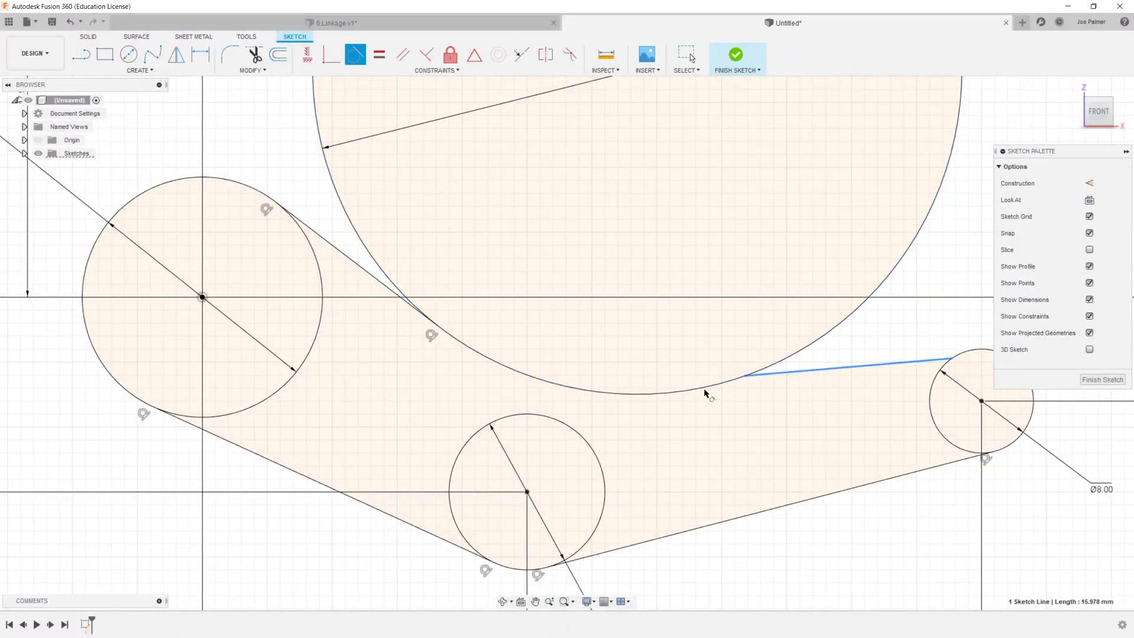
click(704, 388)
scroll(697, 390, down, 2)
click(775, 378)
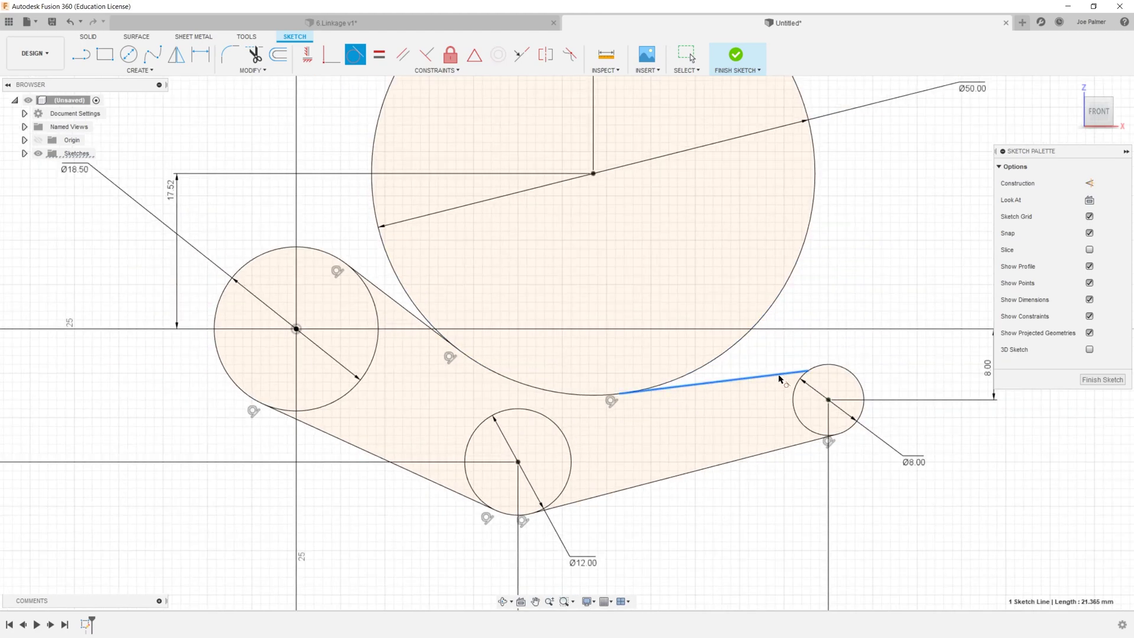
click(847, 374)
scroll(646, 324, down, 2)
scroll(645, 324, down, 1)
scroll(633, 317, up, 2)
scroll(438, 404, down, 3)
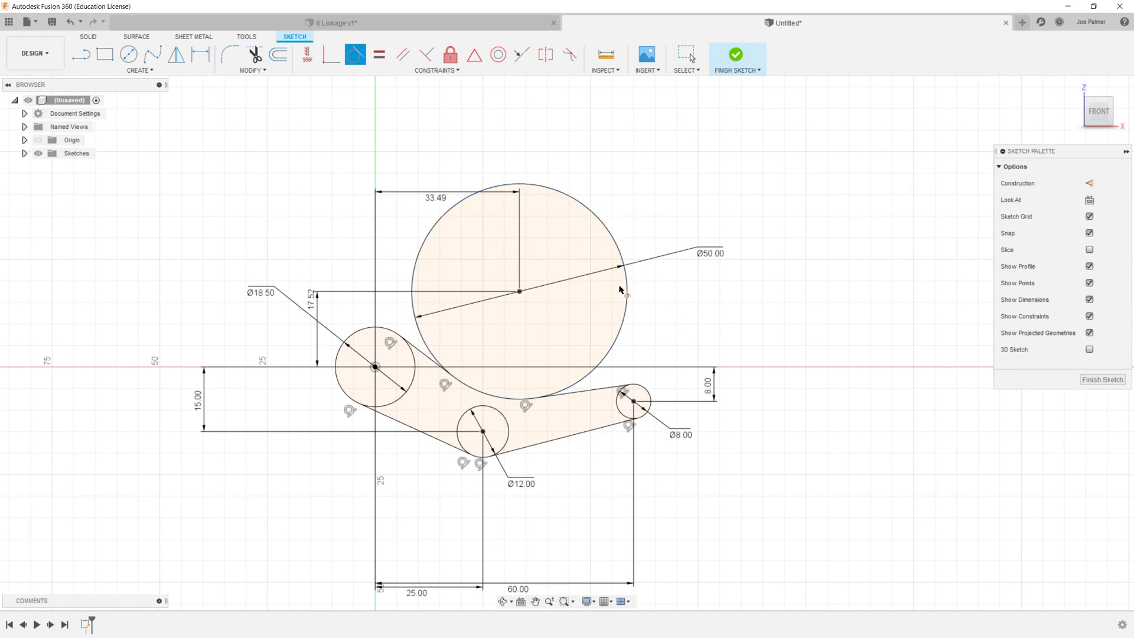
Step: Examine the stepped holes in the large end and at the middle bend of the reference linkage from both sides
click(457, 24)
scroll(439, 313, down, 4)
mouse_move(571, 322)
shift+middle_down()
mouse_move(554, 342)
mouse_move(590, 325)
mouse_move(566, 353)
mouse_move(396, 332)
mouse_move(410, 329)
mouse_move(343, 226)
mouse_move(326, 286)
shift+middle_up()
scroll(342, 226, up, 5)
click(347, 228)
scroll(326, 286, down, 5)
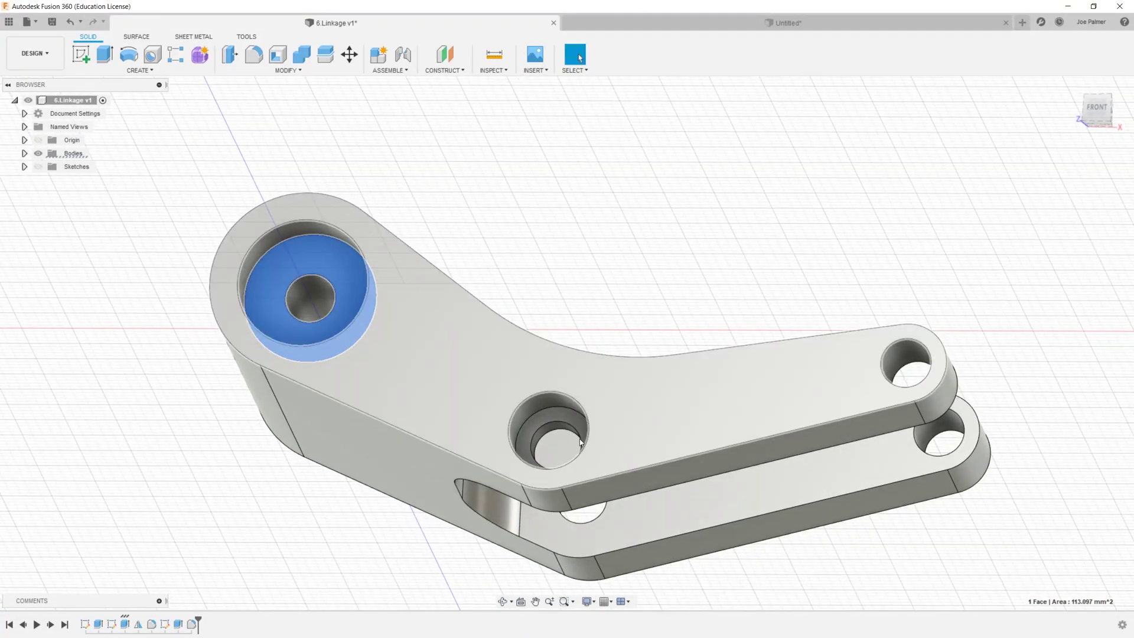
click(563, 420)
shift+middle_drag(563, 419, 500, 487)
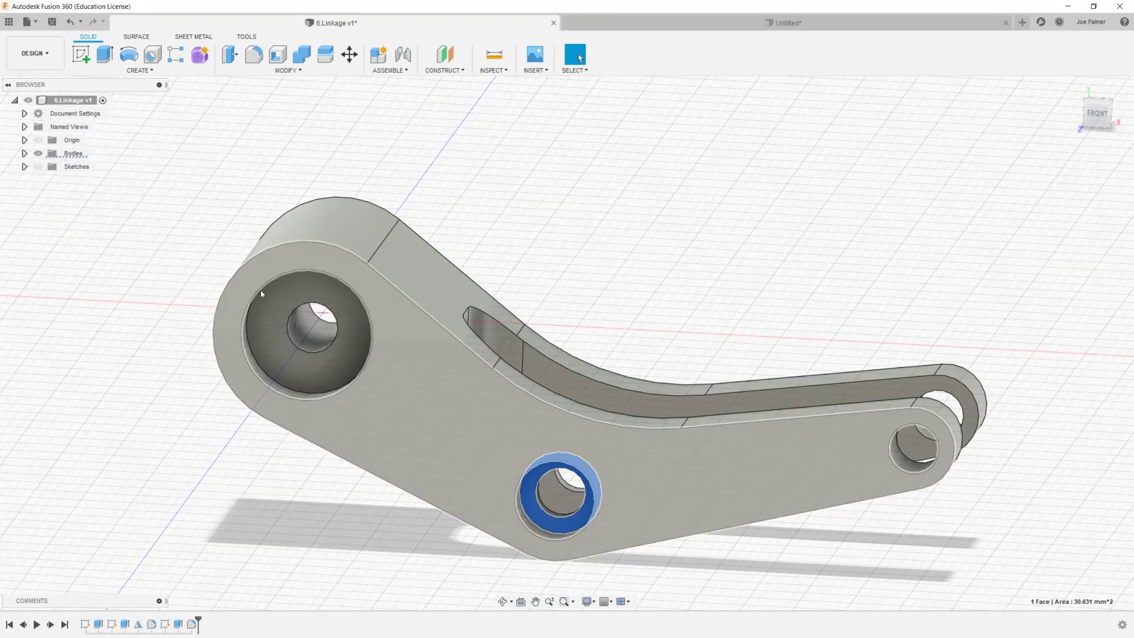
click(692, 24)
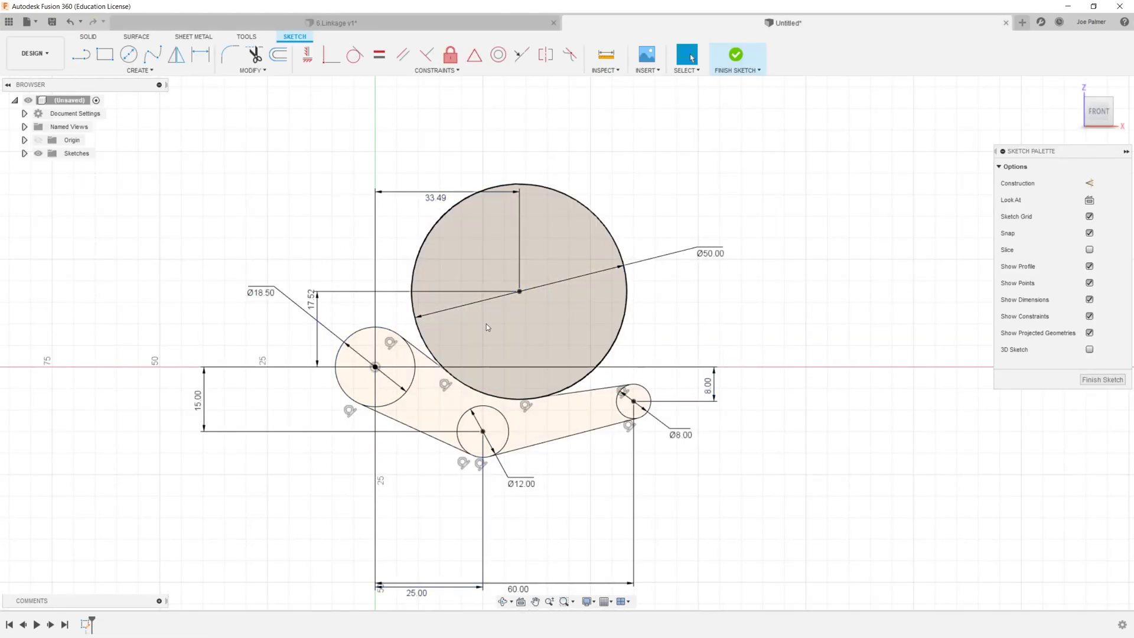
Step: Sketch two circles about 13.4 mm and 10.1 mm in diameter, concentric with the 18.5 mm circle at the origin
click(128, 54)
scroll(371, 369, up, 5)
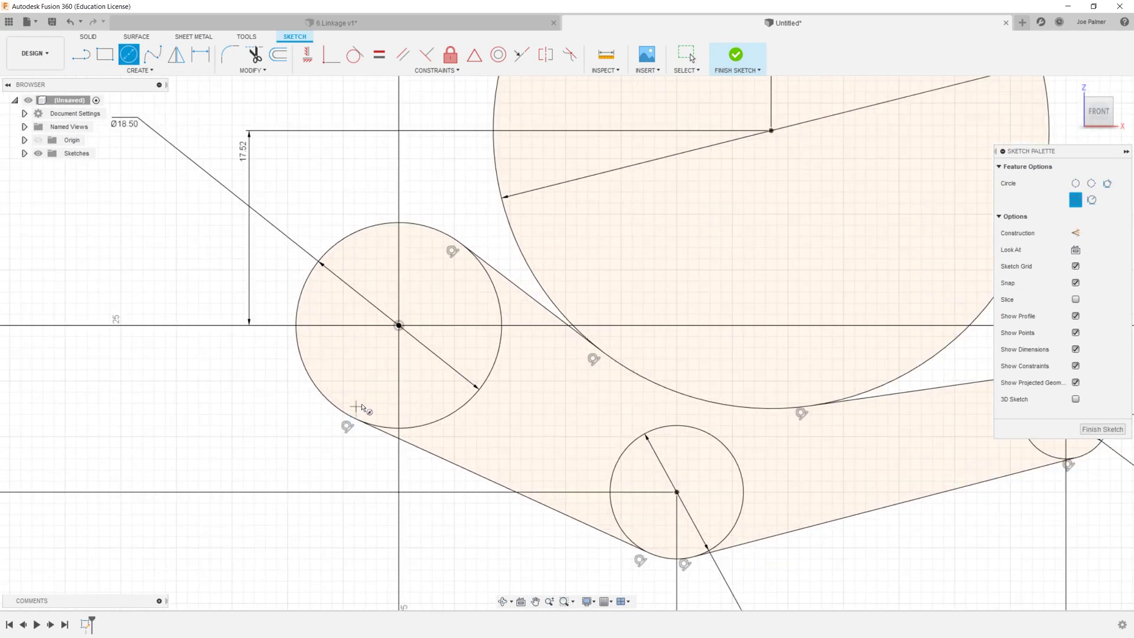
click(413, 288)
click(518, 332)
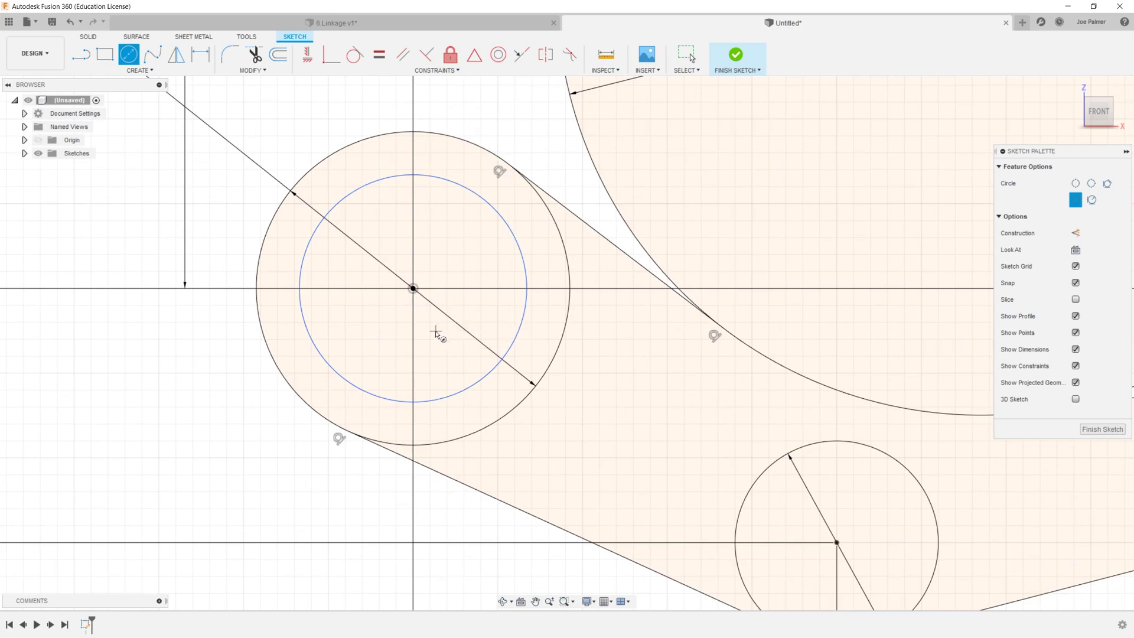
click(412, 288)
click(448, 368)
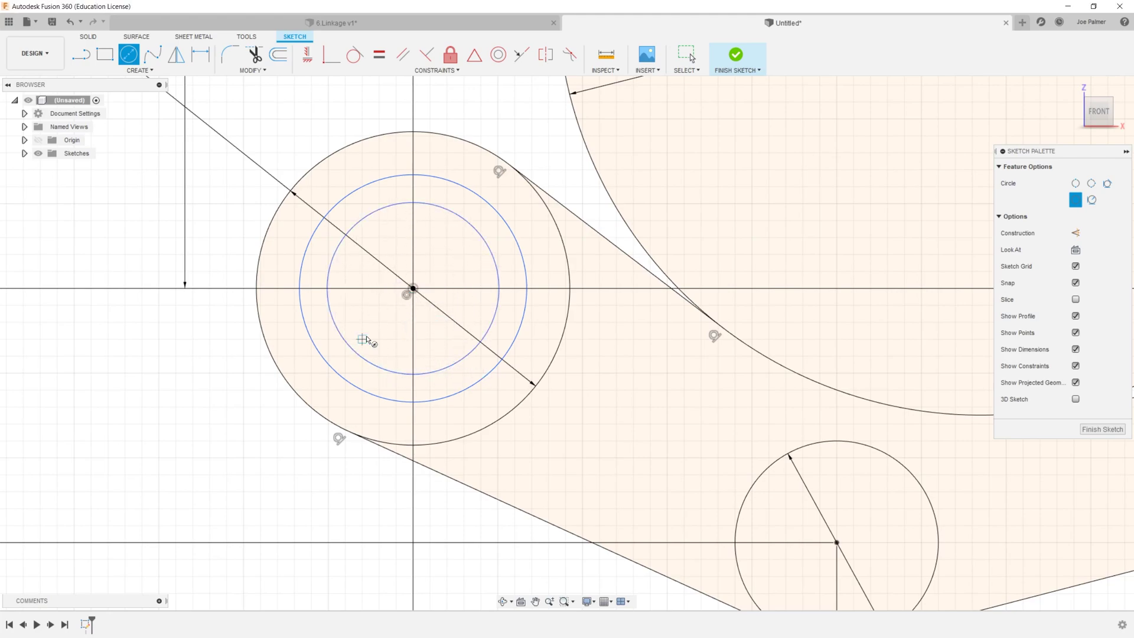
Step: Dimension the two inner circles at the origin with diameters of 13 mm and 5 mm
key(d)
click(308, 327)
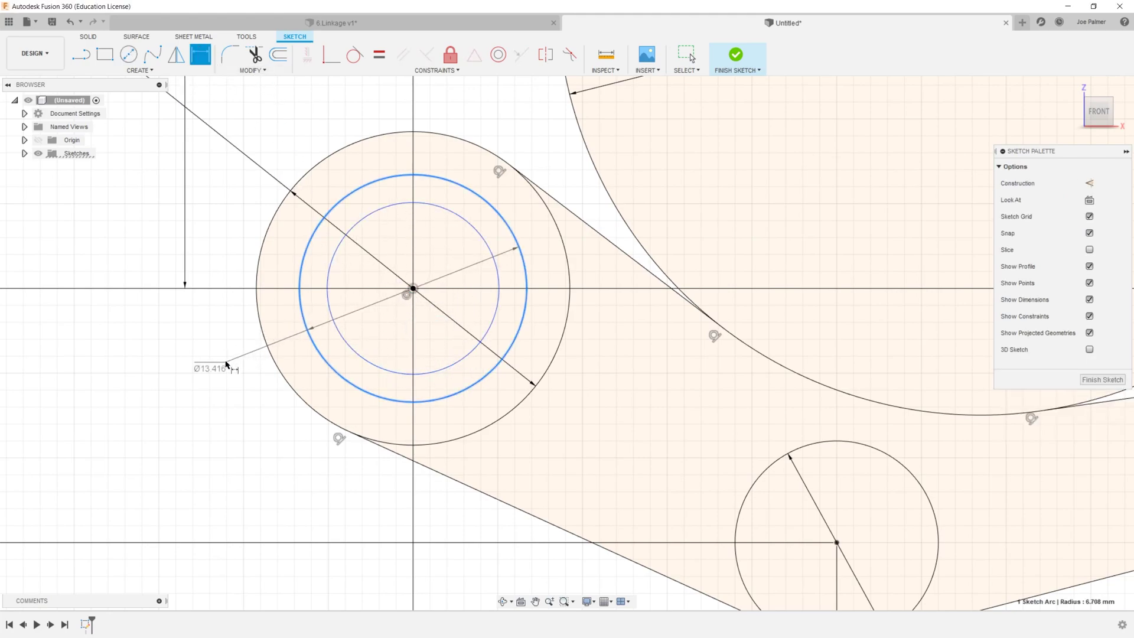
click(239, 357)
text(13)
key(Return)
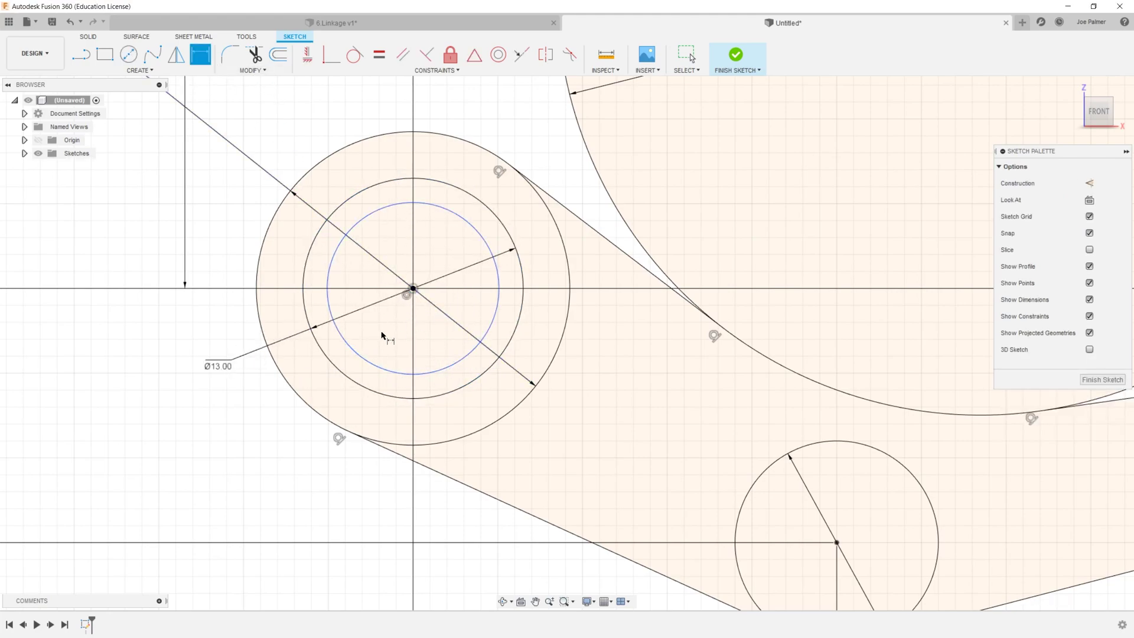
click(349, 346)
click(183, 407)
text(5)
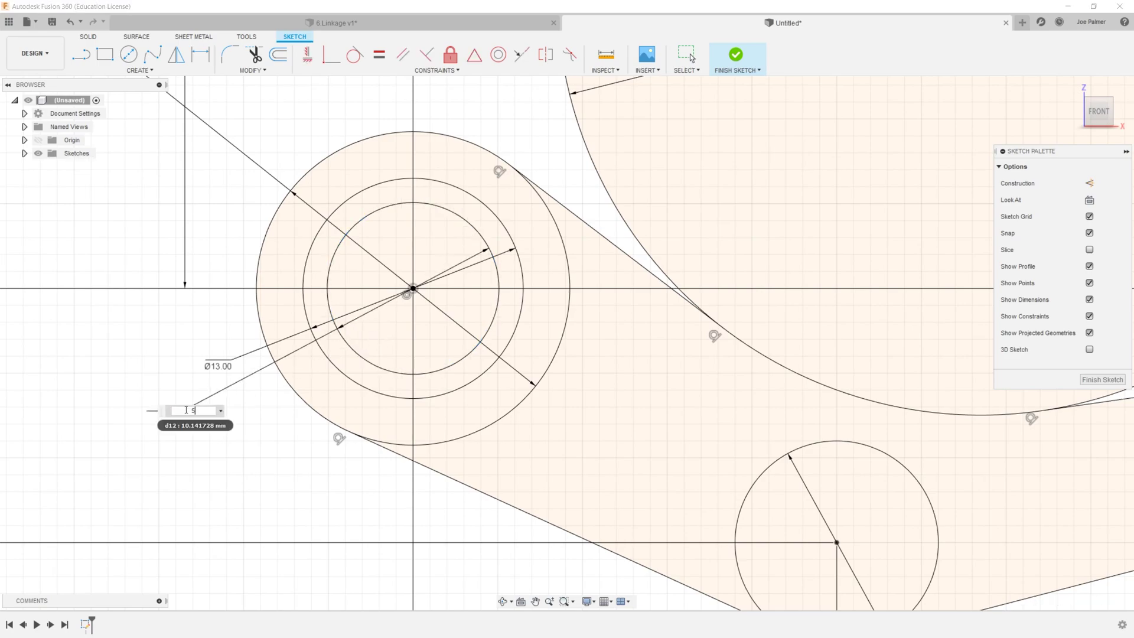
key(Return)
key(F6)
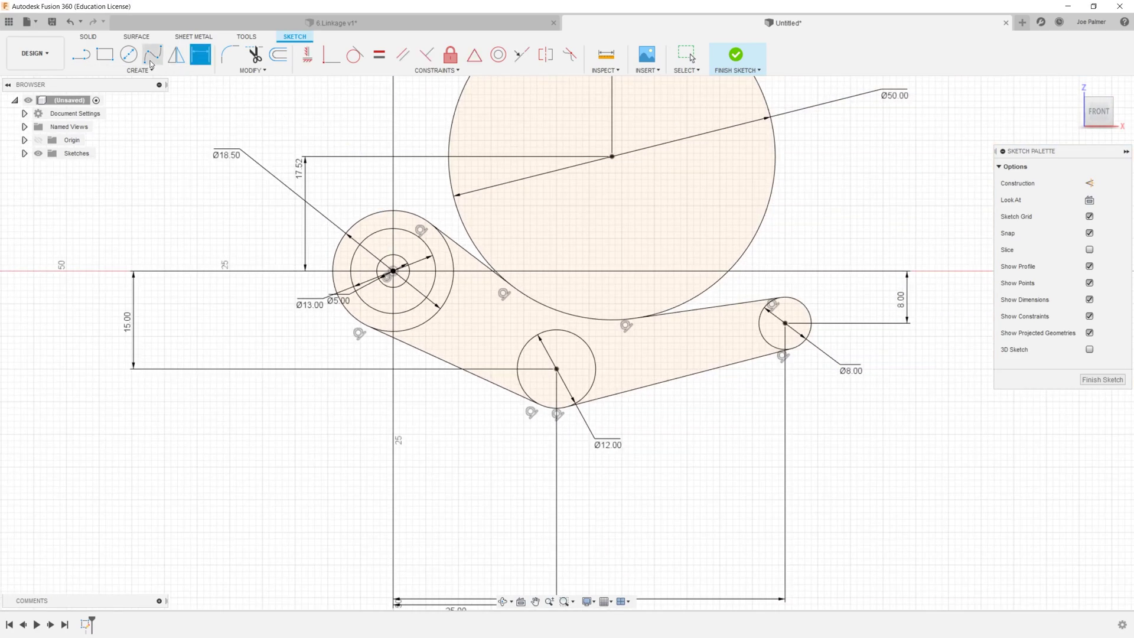
Step: Sketch two circles about 8.8 mm and 6.2 mm in diameter, concentric with the 12 mm middle circle
click(129, 55)
scroll(591, 407, up, 3)
click(532, 342)
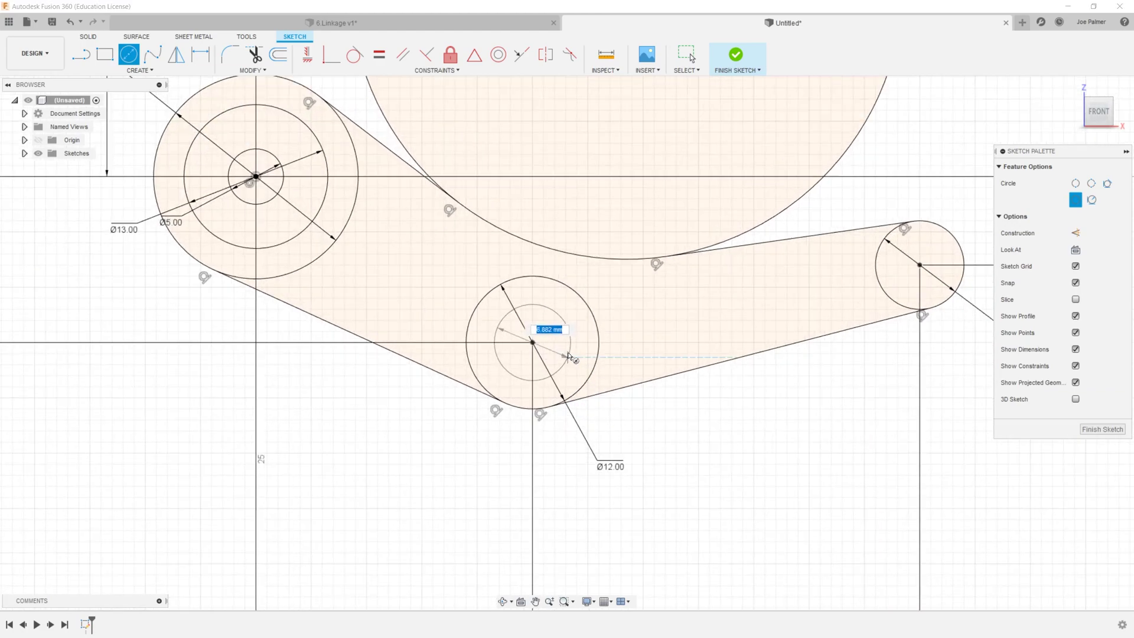
text(9)
key(Return)
click(532, 342)
click(562, 357)
Step: Dimension the two inner circles at the middle bend with diameters of 8 mm and 5 mm
click(200, 54)
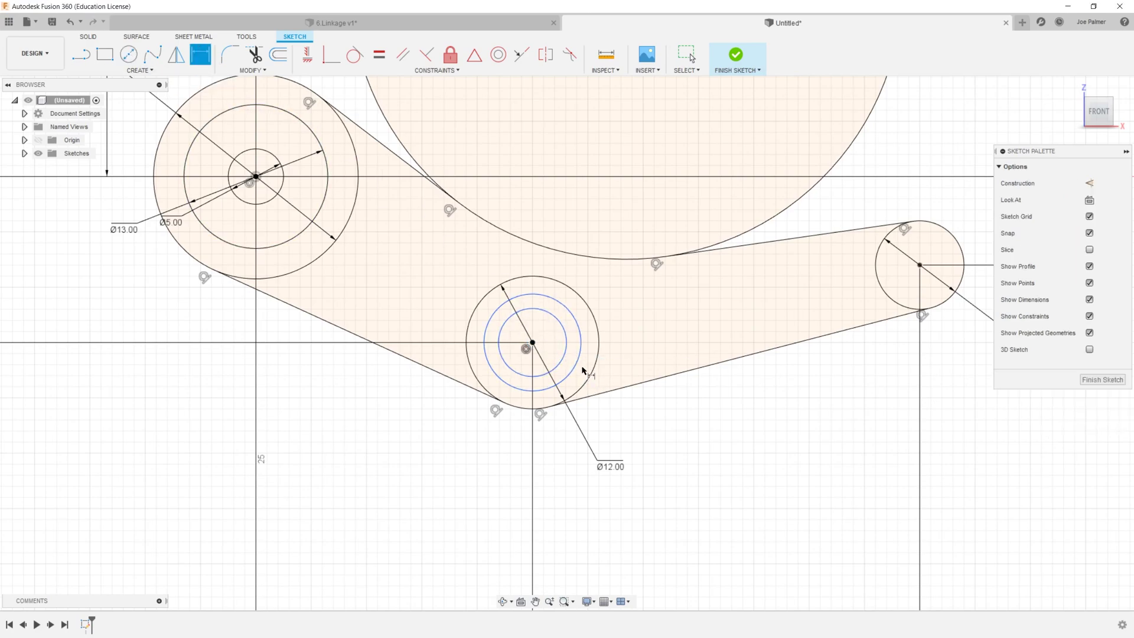
click(580, 367)
click(685, 440)
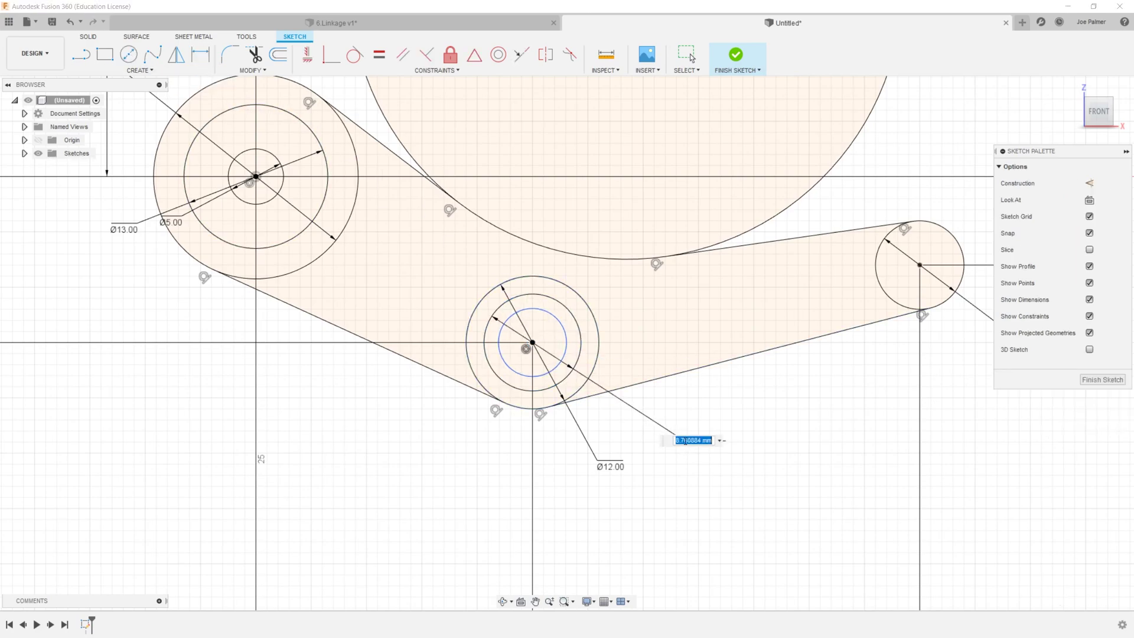
text(8)
key(Return)
click(565, 358)
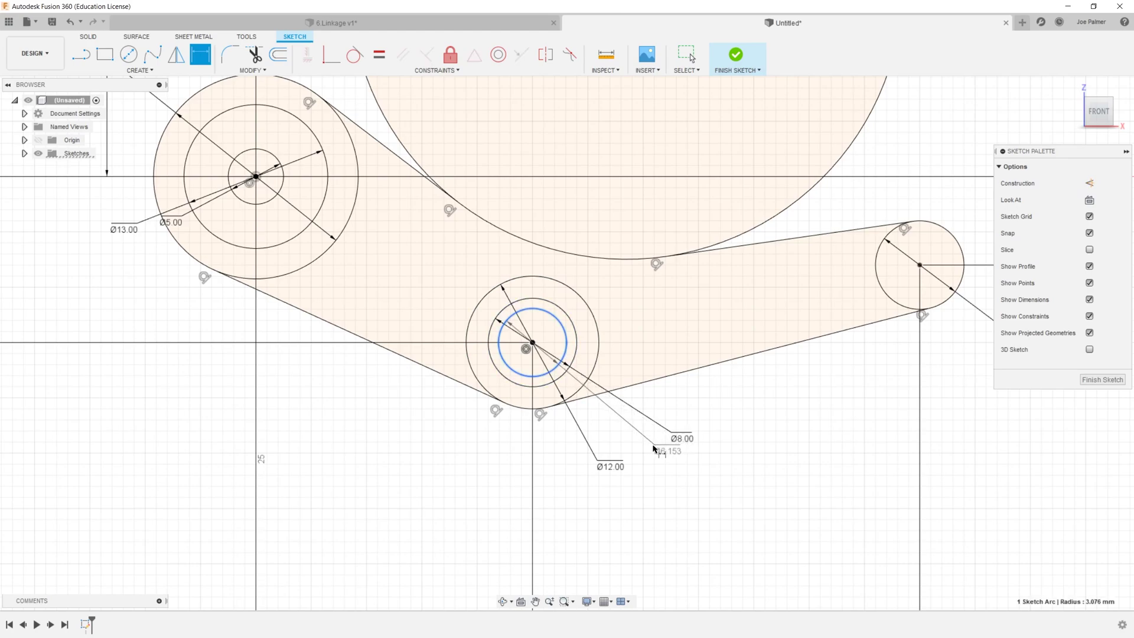
click(649, 448)
key(Return)
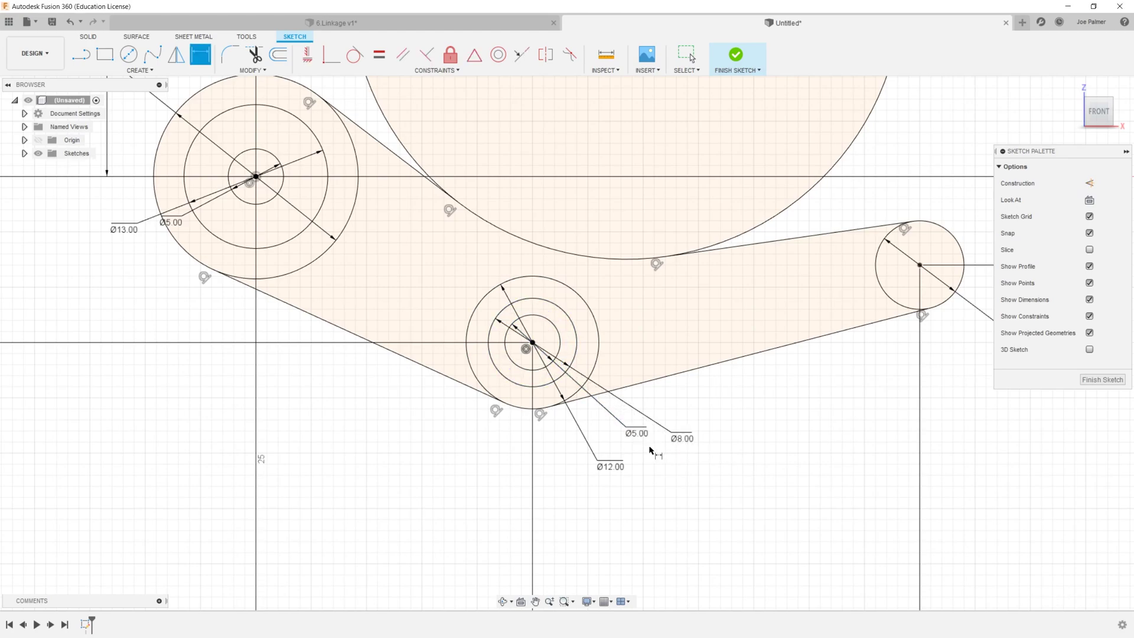
Step: Sketch a circle concentric with the 8 mm end circle and dimension its diameter as 5 mm
click(128, 54)
click(918, 267)
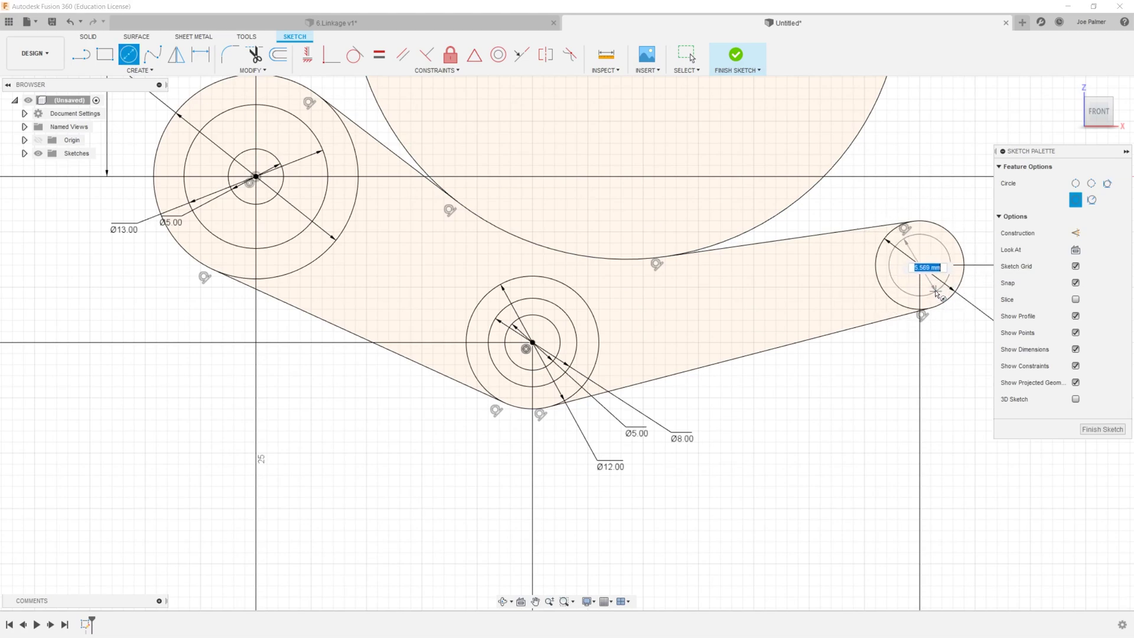
click(935, 292)
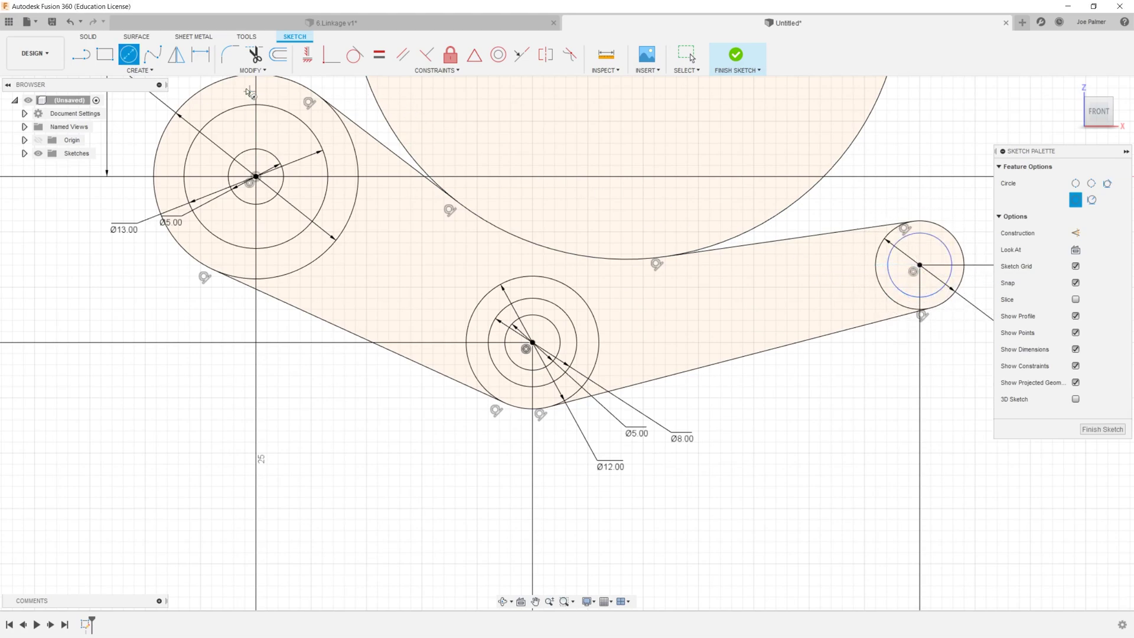
click(199, 56)
click(943, 288)
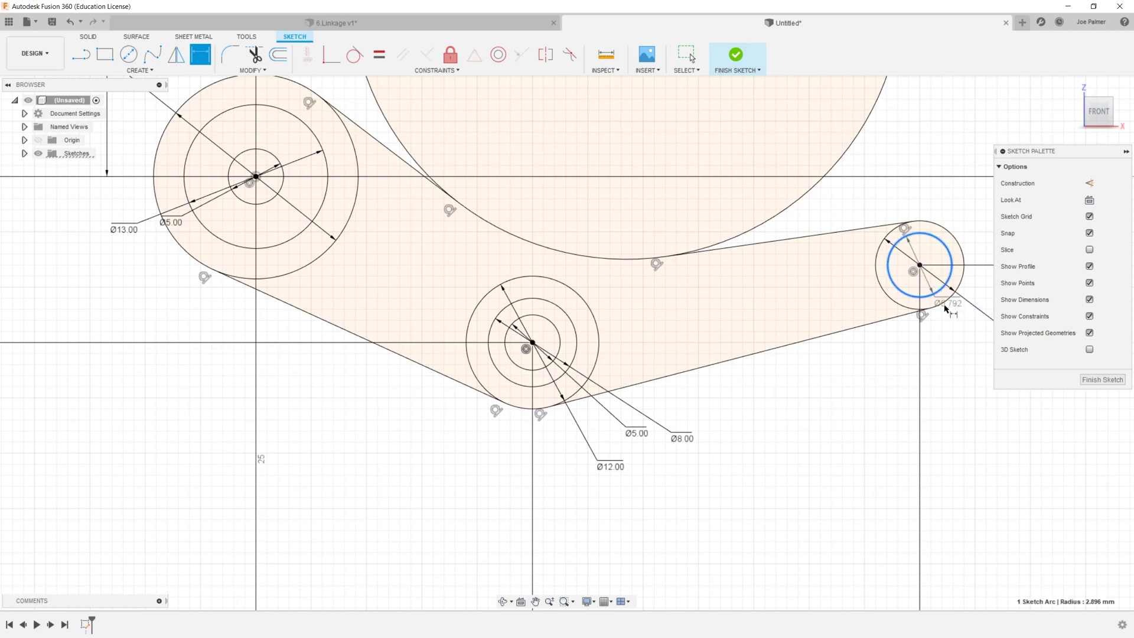
click(960, 332)
text(5)
key(Return)
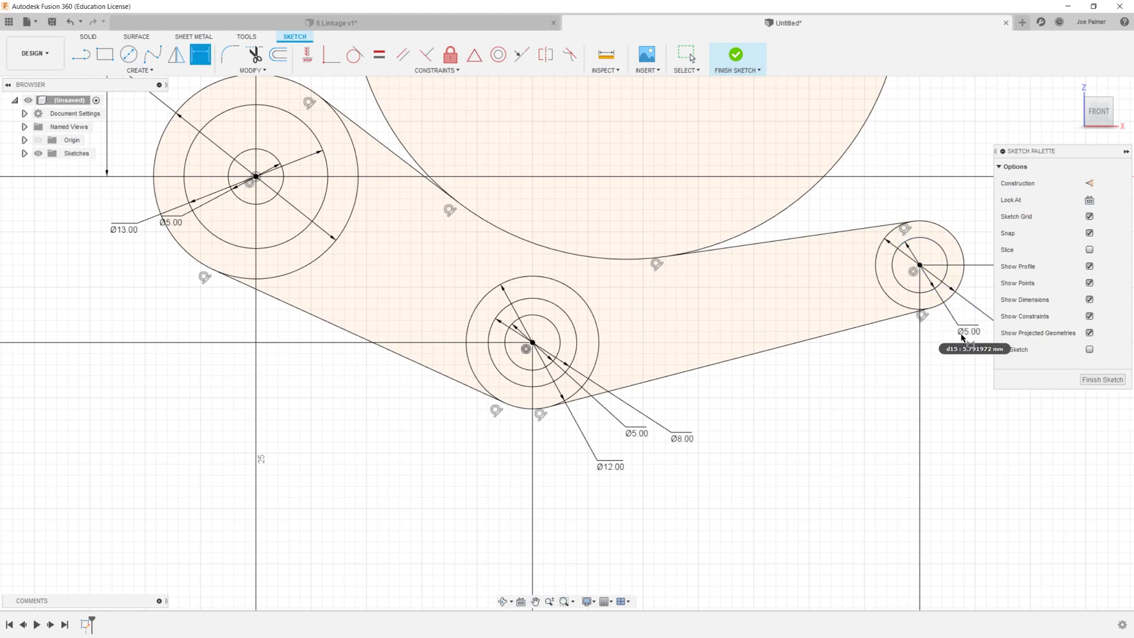
Step: Compare the profile with the reference linkage once more, and finish the sketch
scroll(547, 358, down, 4)
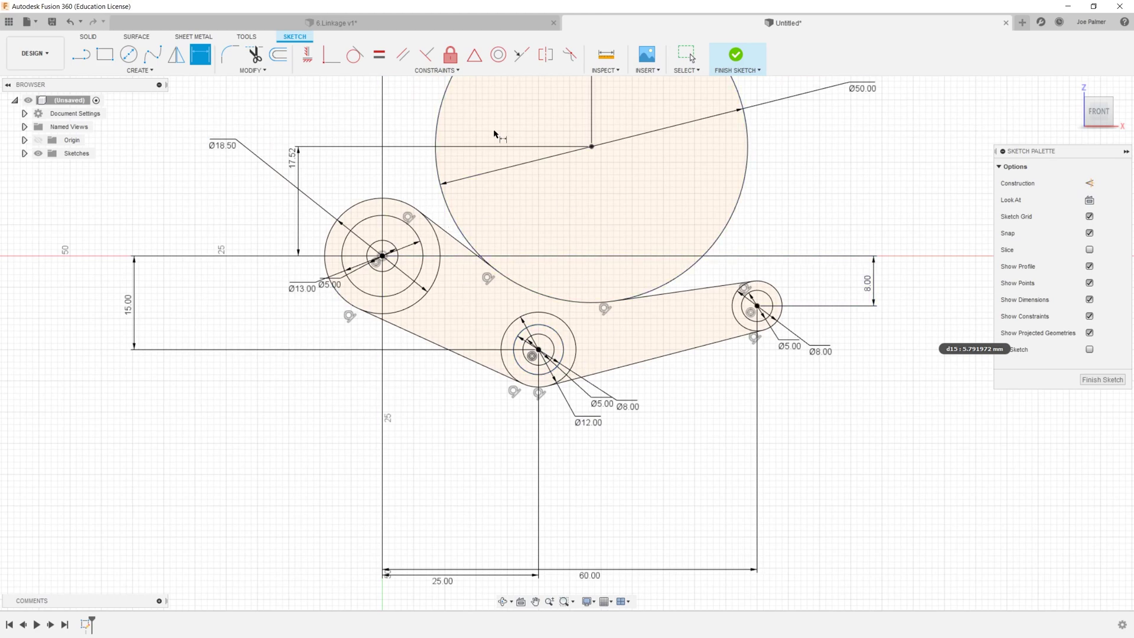
click(335, 23)
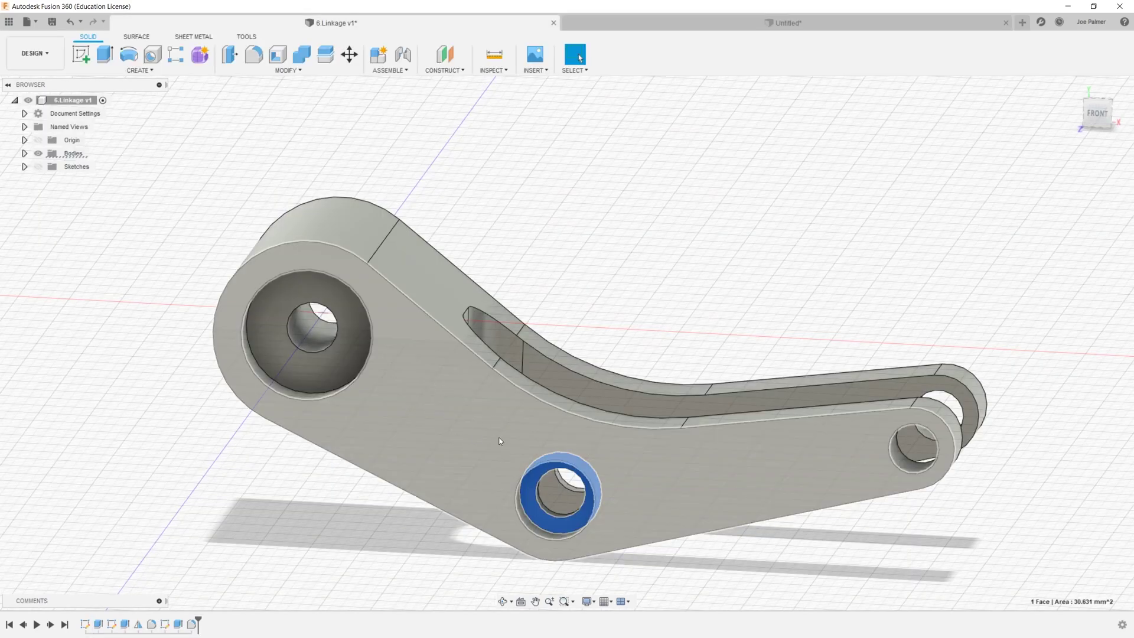
click(786, 23)
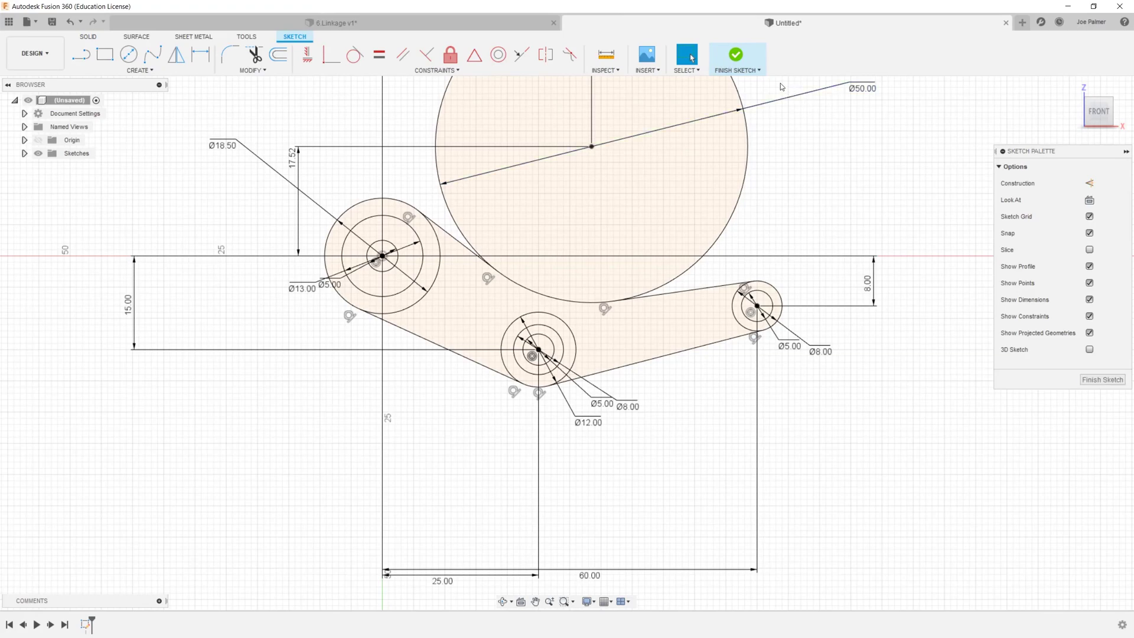
click(735, 56)
mouse_move(692, 499)
shift+middle_down()
mouse_move(730, 383)
mouse_move(681, 410)
mouse_move(670, 374)
shift+middle_up()
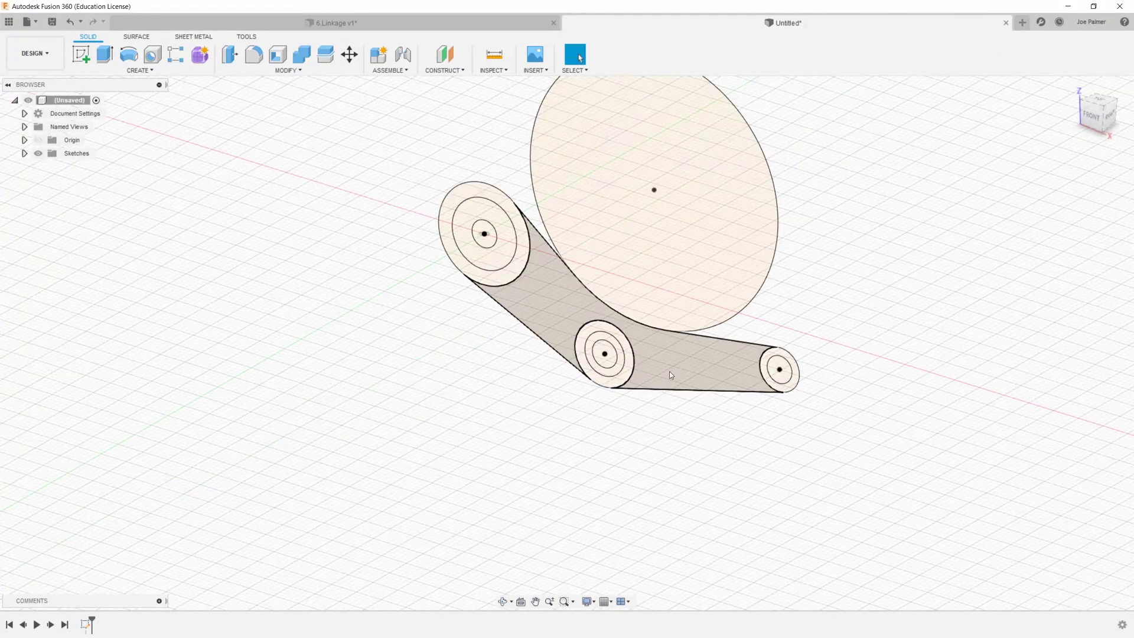
Step: Examine the stepped holes and side faces of the 6.Linkage reference part, and return to the new design
scroll(679, 319, up, 4)
scroll(527, 464, down, 3)
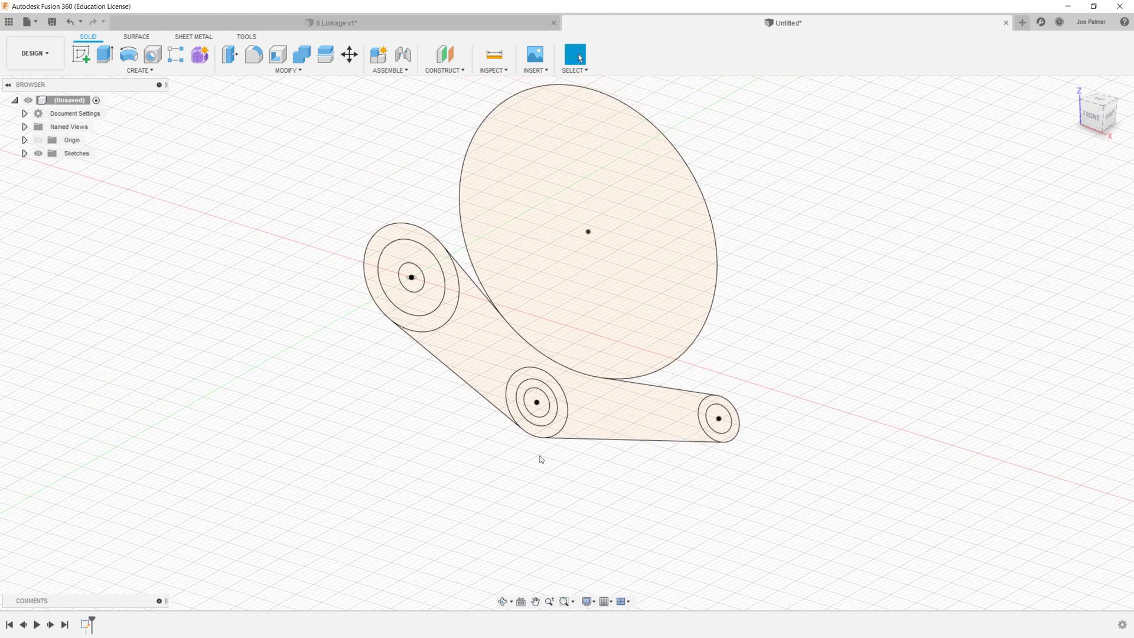
click(105, 55)
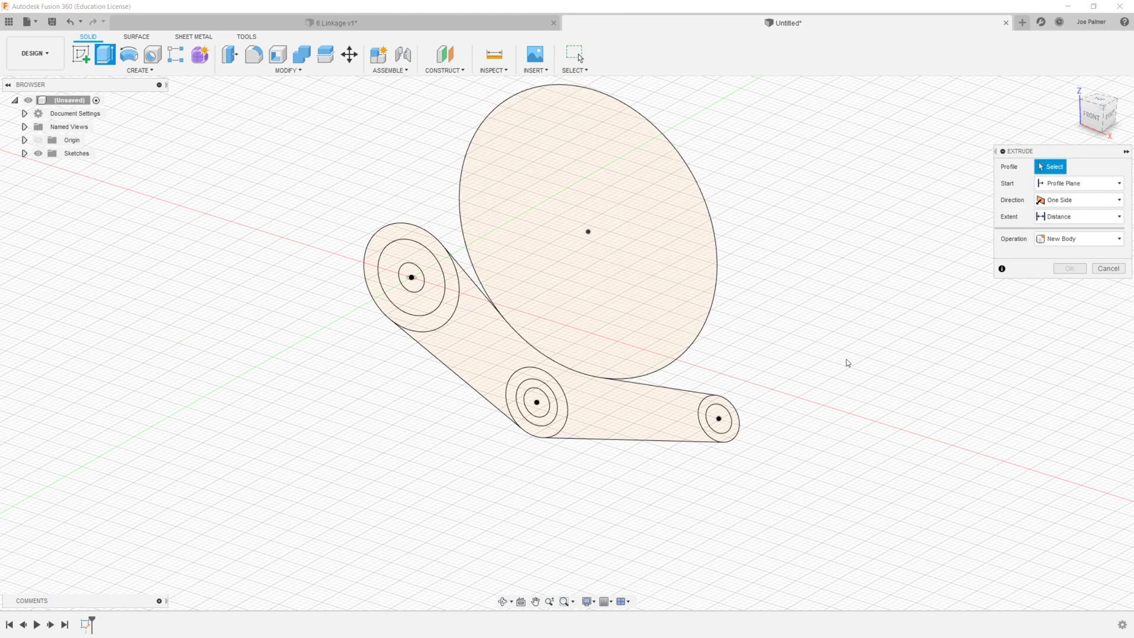
click(330, 22)
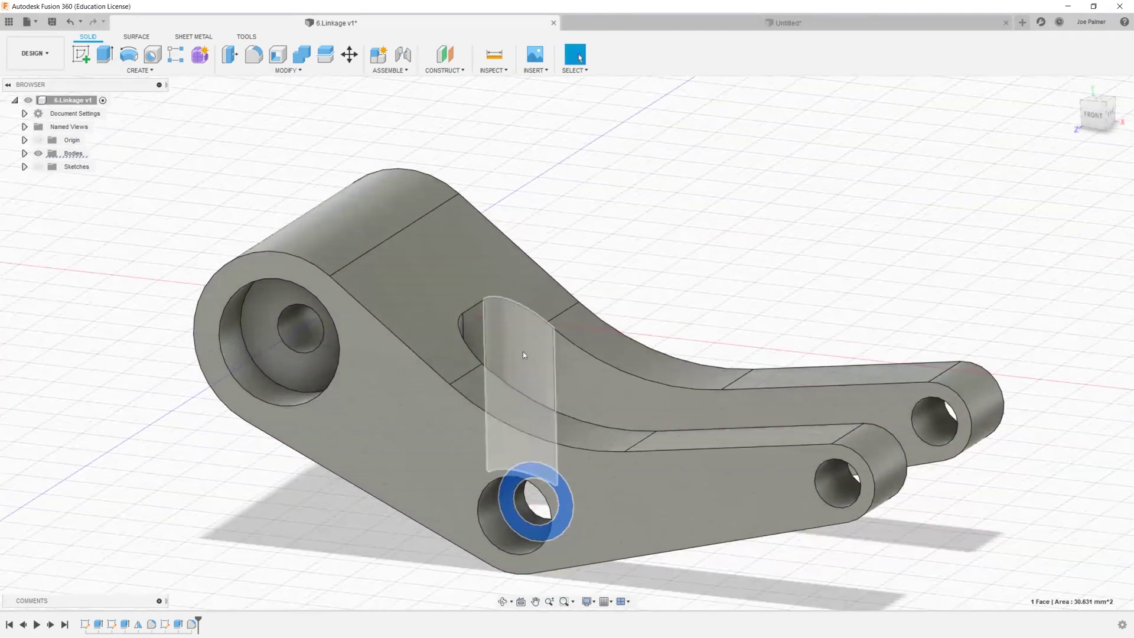
click(788, 23)
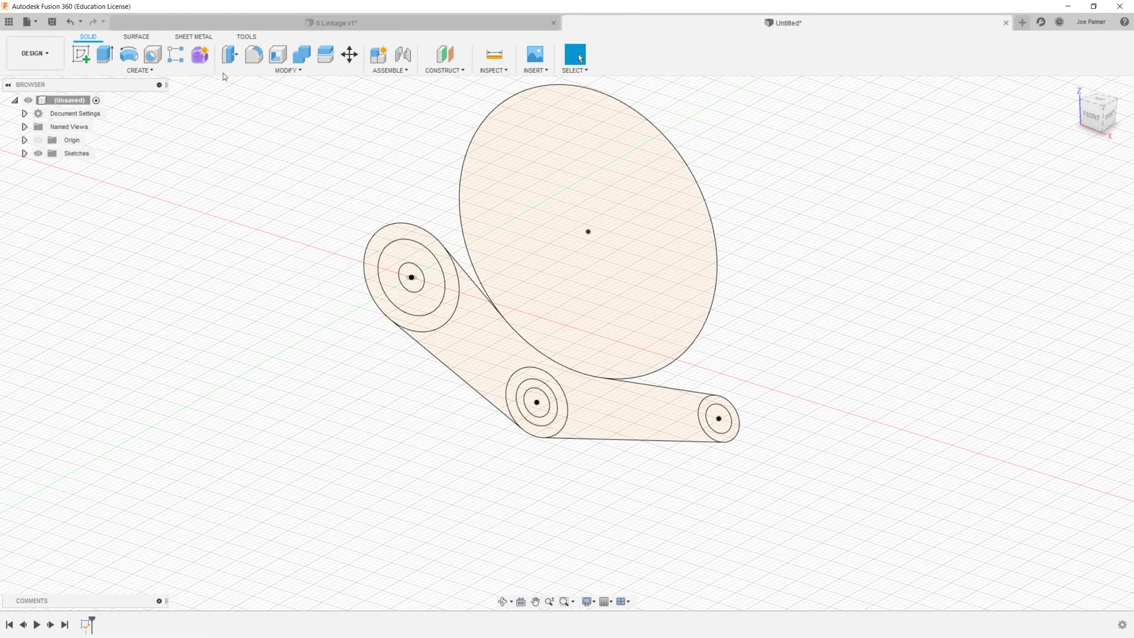
Step: Start an Extrude of the linkage profile, including all rings around the holes but excluding the innermost circles and the large construction circle
click(105, 54)
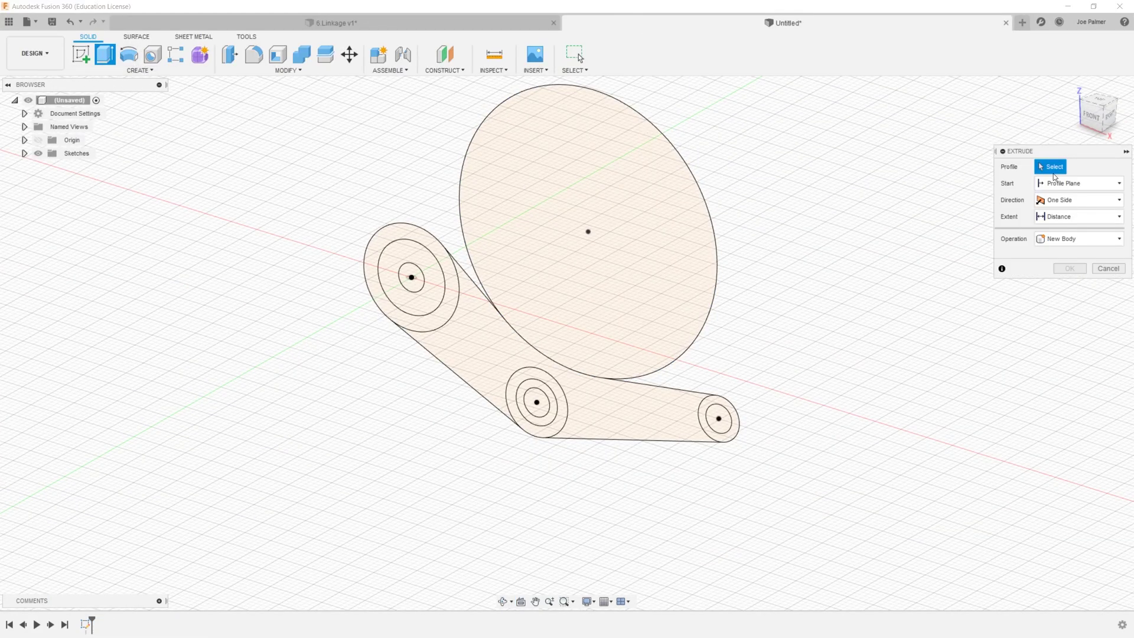
click(599, 420)
scroll(561, 356, up, 3)
click(732, 413)
click(329, 371)
click(346, 372)
scroll(312, 237, down, 3)
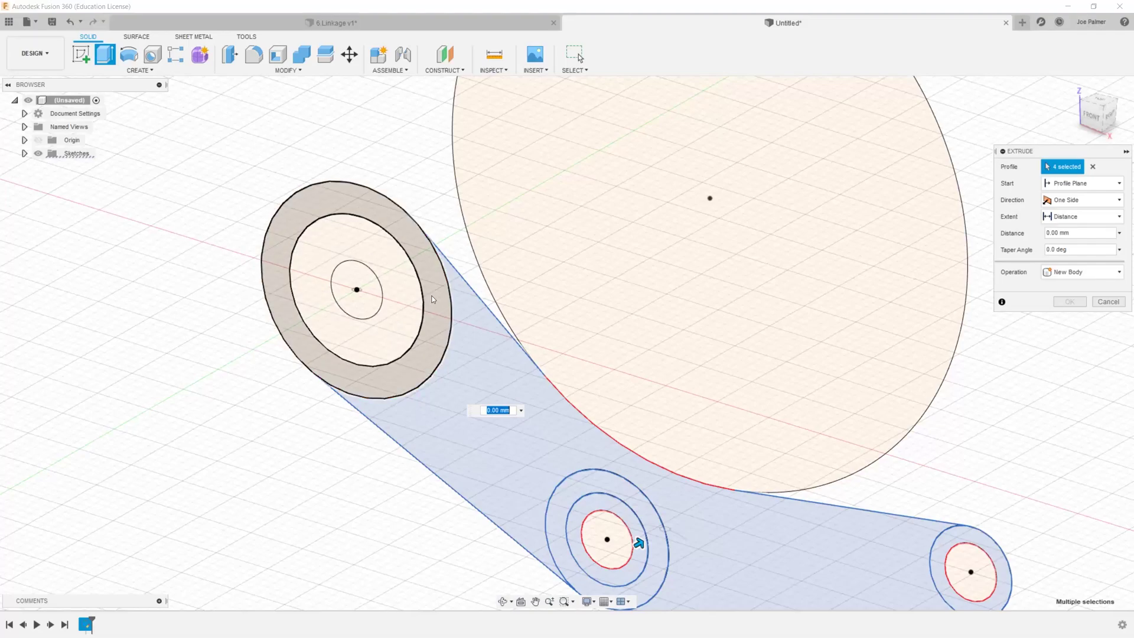
click(385, 277)
click(360, 283)
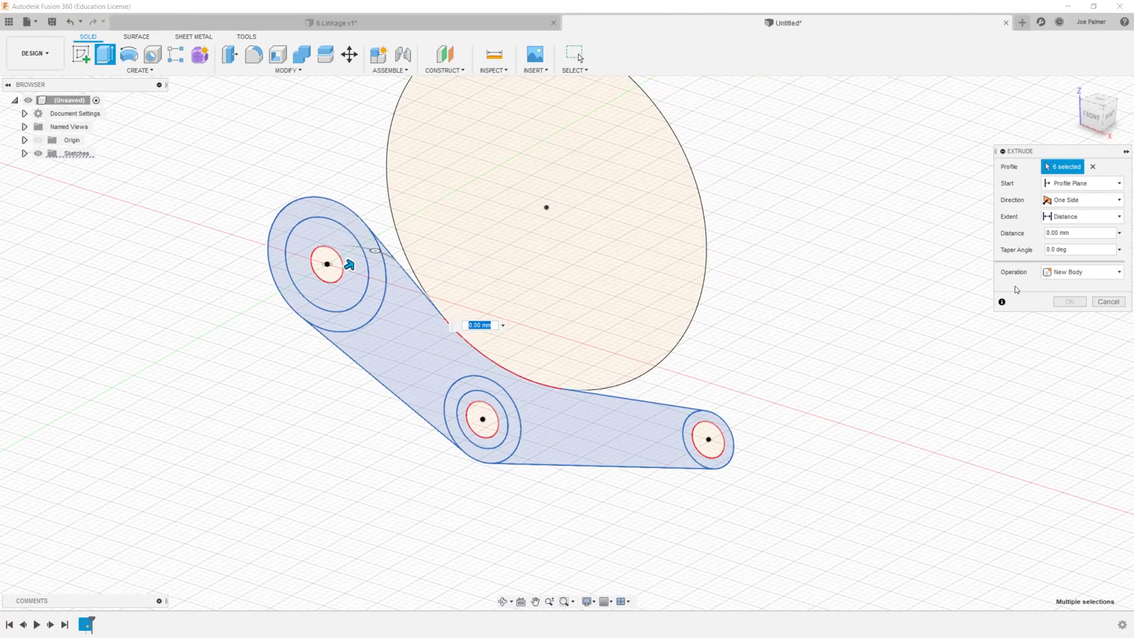
Step: Extrude the six selected profiles symmetrically as a new body with a whole-length distance of 30 mm
shift+middle_drag(673, 320, 593, 279)
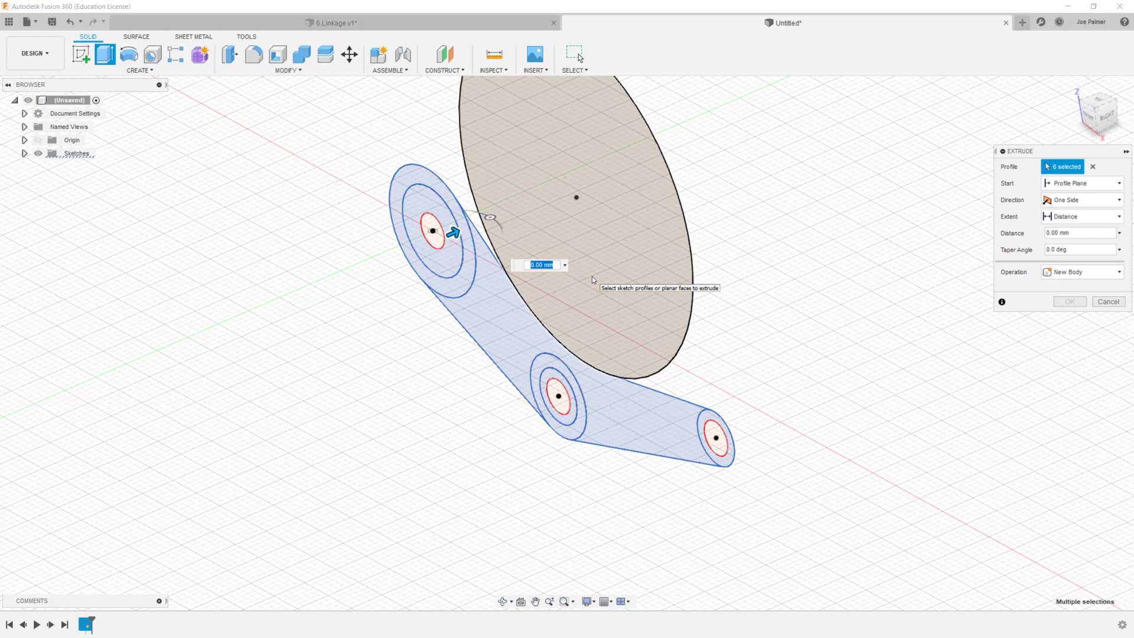
click(1045, 233)
text(30)
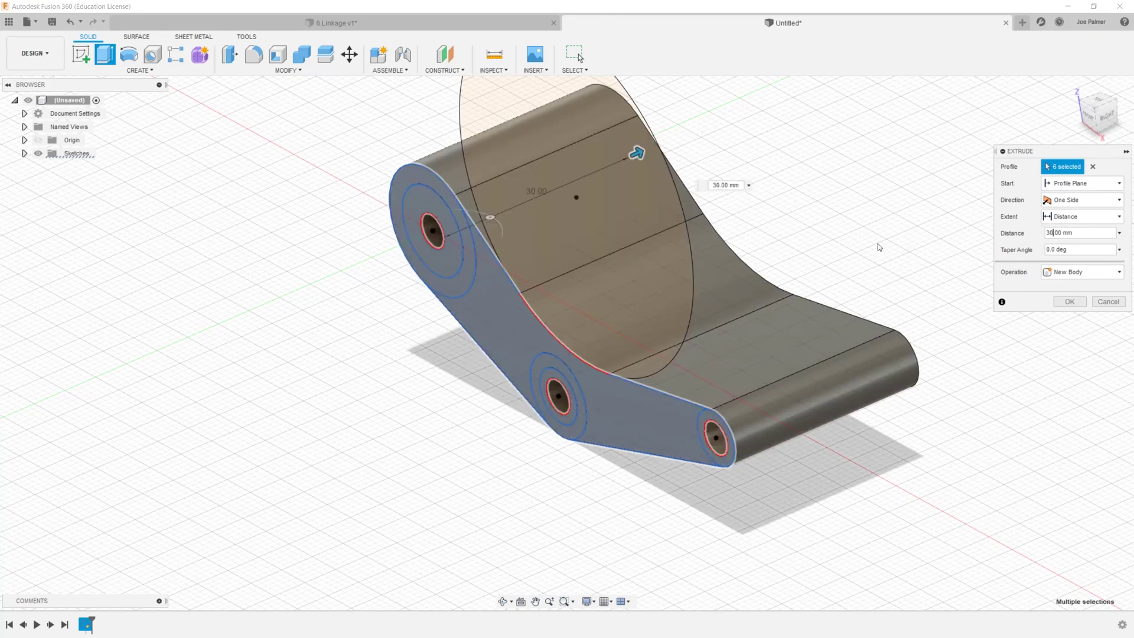
click(1089, 200)
click(1069, 242)
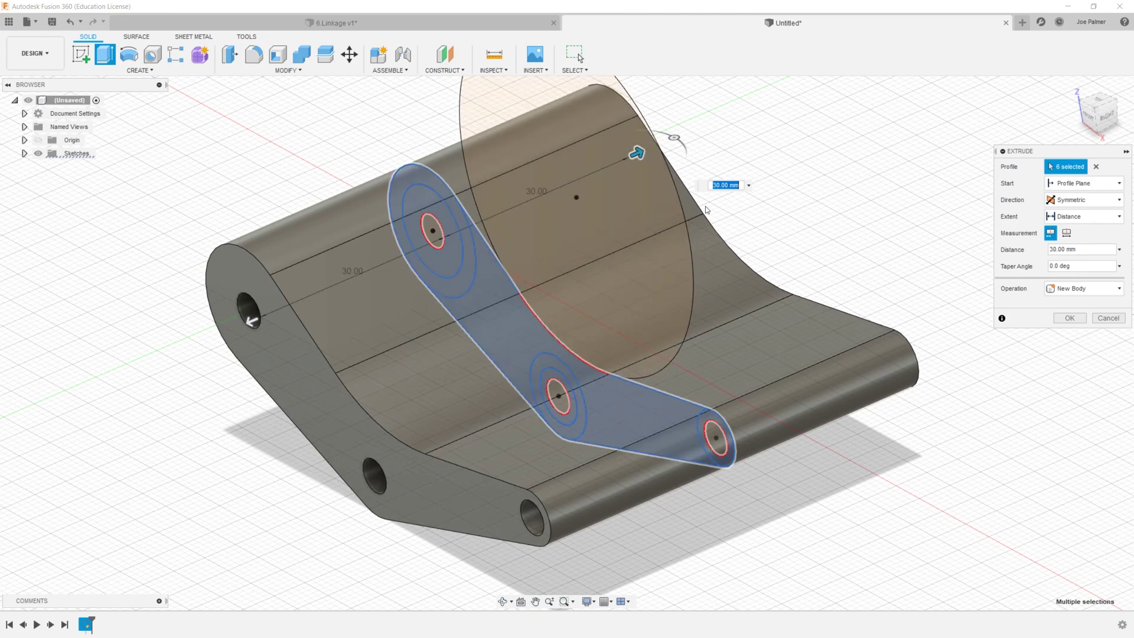
click(1066, 233)
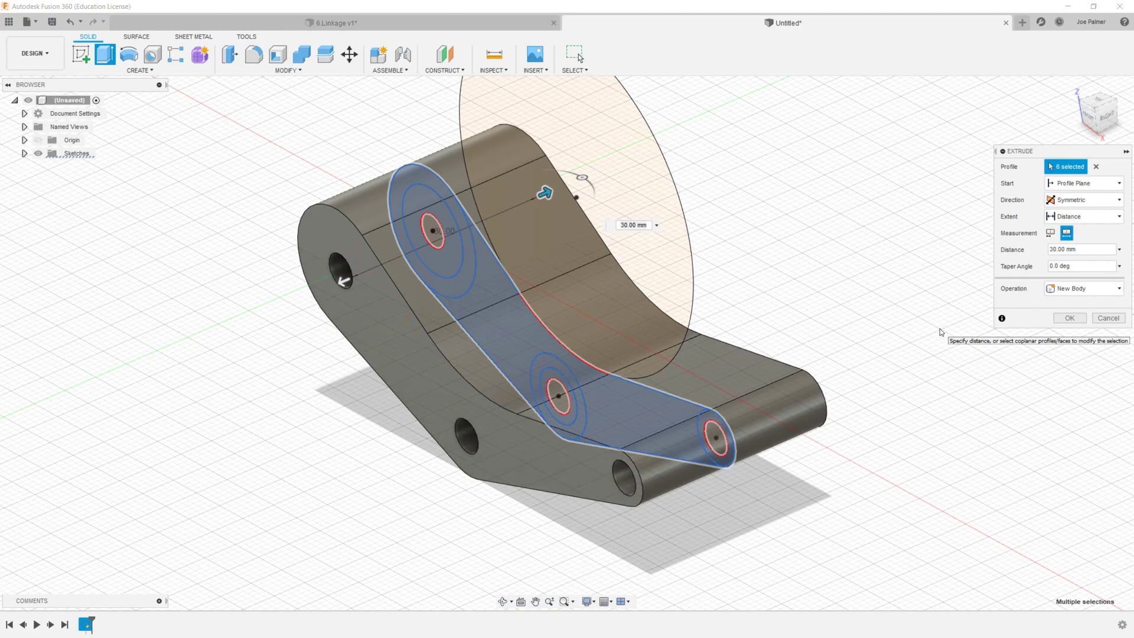
mouse_move(742, 310)
shift+middle_down()
mouse_move(738, 293)
mouse_move(739, 354)
mouse_move(739, 298)
mouse_move(740, 310)
shift+middle_up()
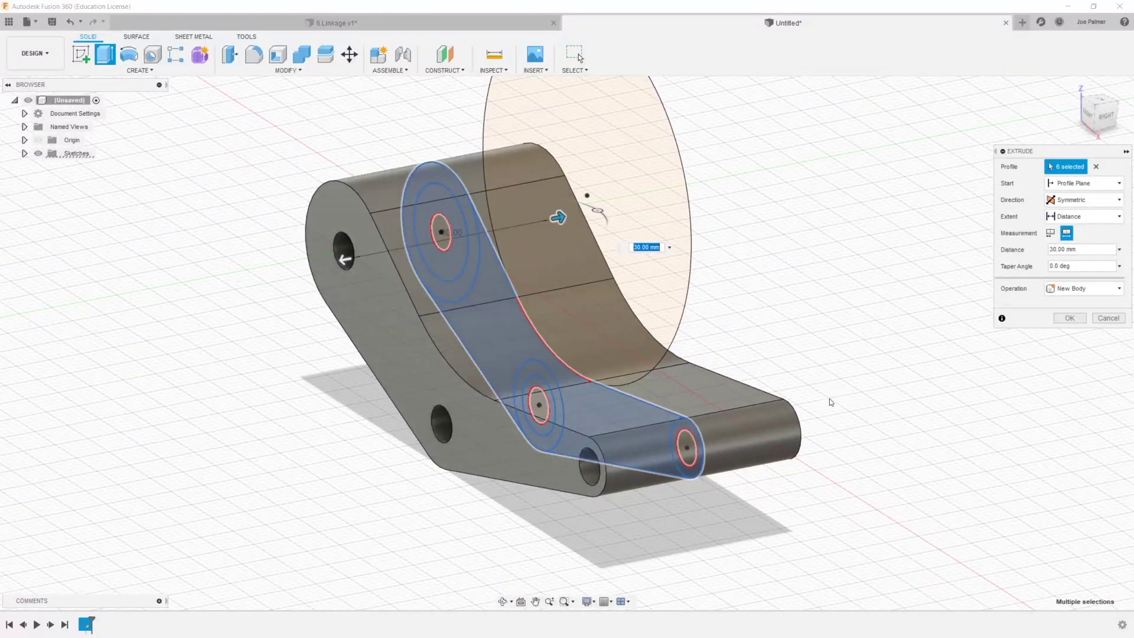
click(1068, 317)
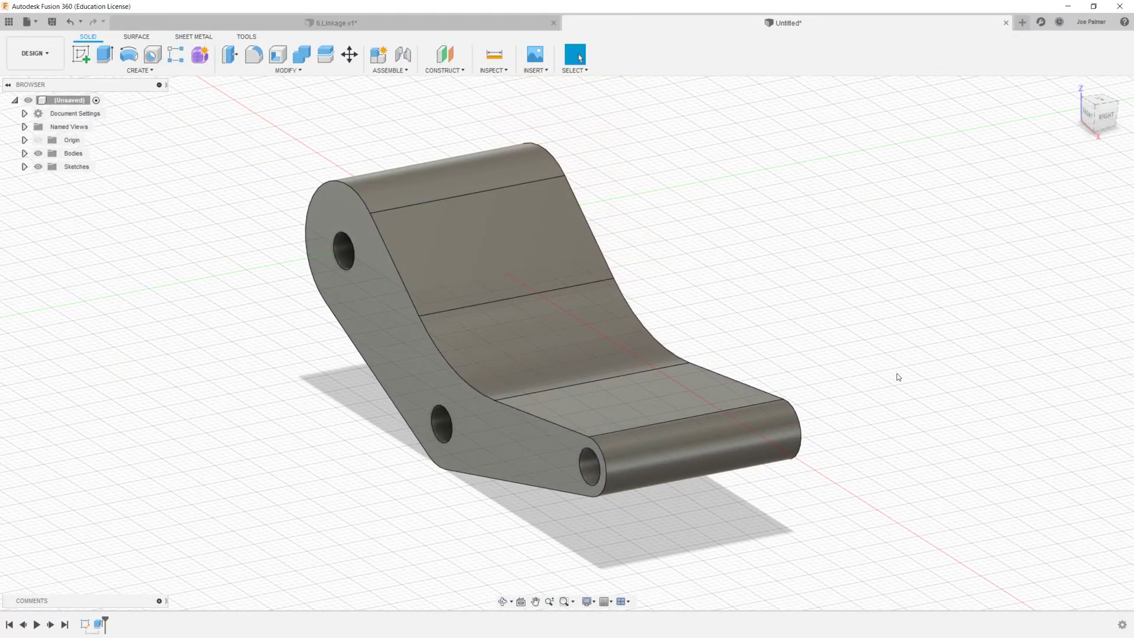
Step: Examine the central slot between the arms of the 6.Linkage reference part from above, and return to the new design
shift+middle_drag(336, 236, 372, 251)
scroll(472, 259, down, 3)
click(334, 22)
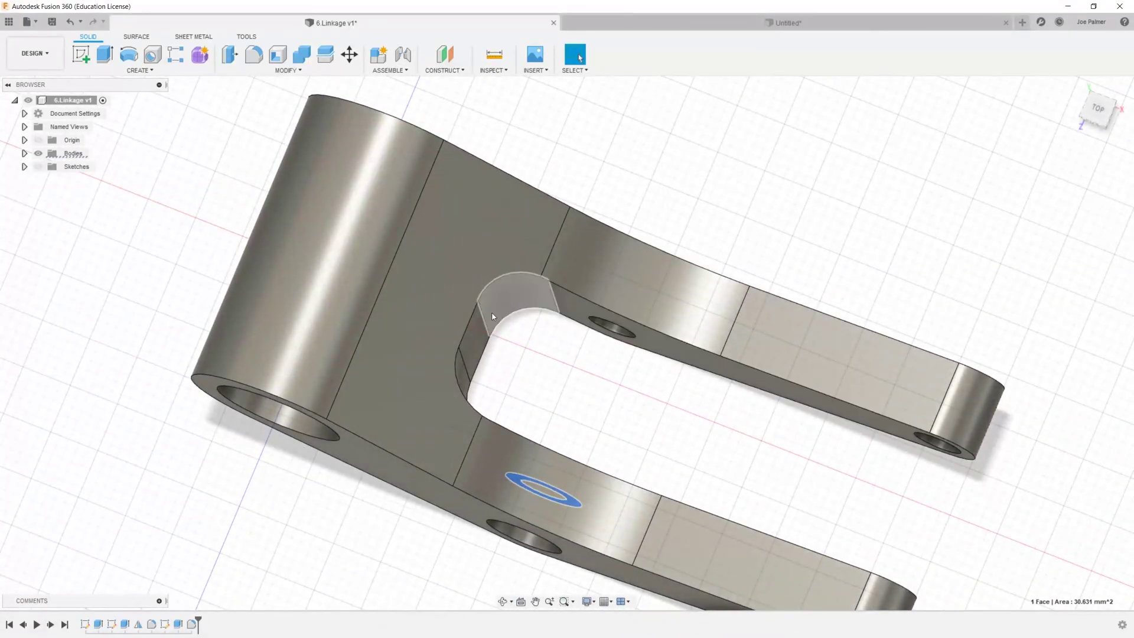
shift+middle_drag(791, 425, 791, 431)
drag(791, 431, 829, 401)
key(Escape)
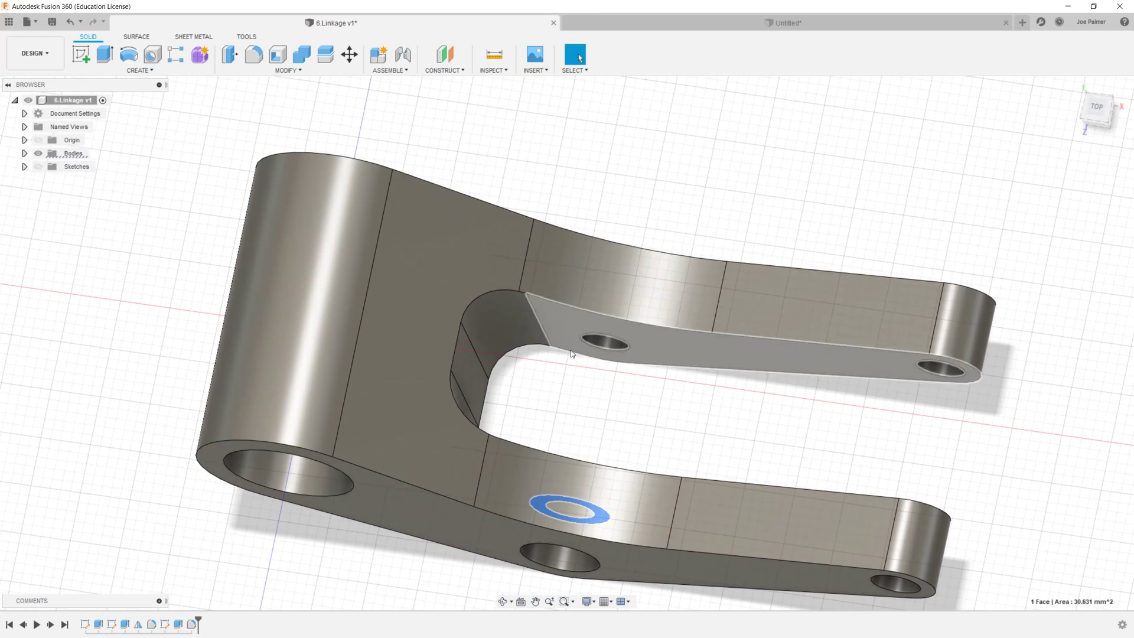
click(789, 22)
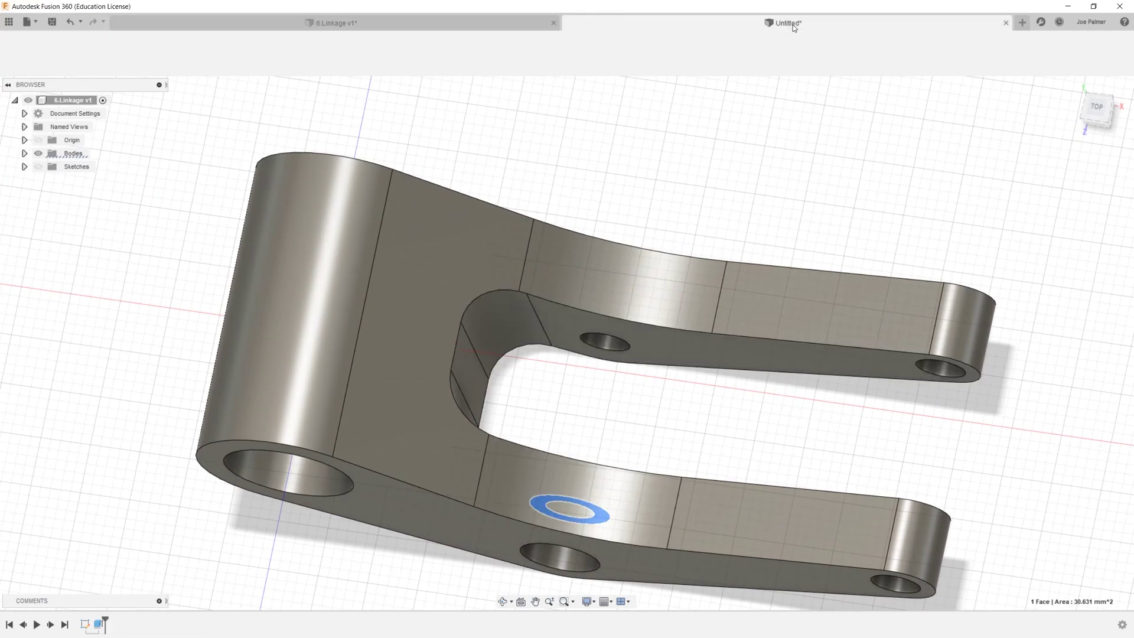
Step: Inspect the extruded linkage body from above and from all sides to plan the slot cut between the arms
shift+middle_drag(604, 229, 594, 339)
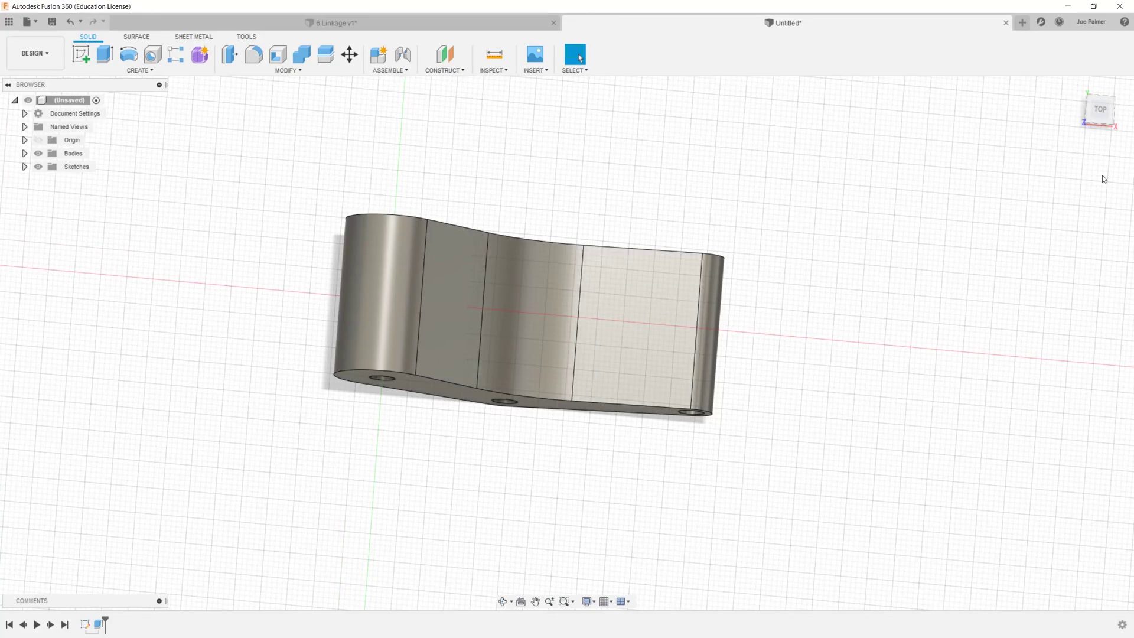
click(1102, 111)
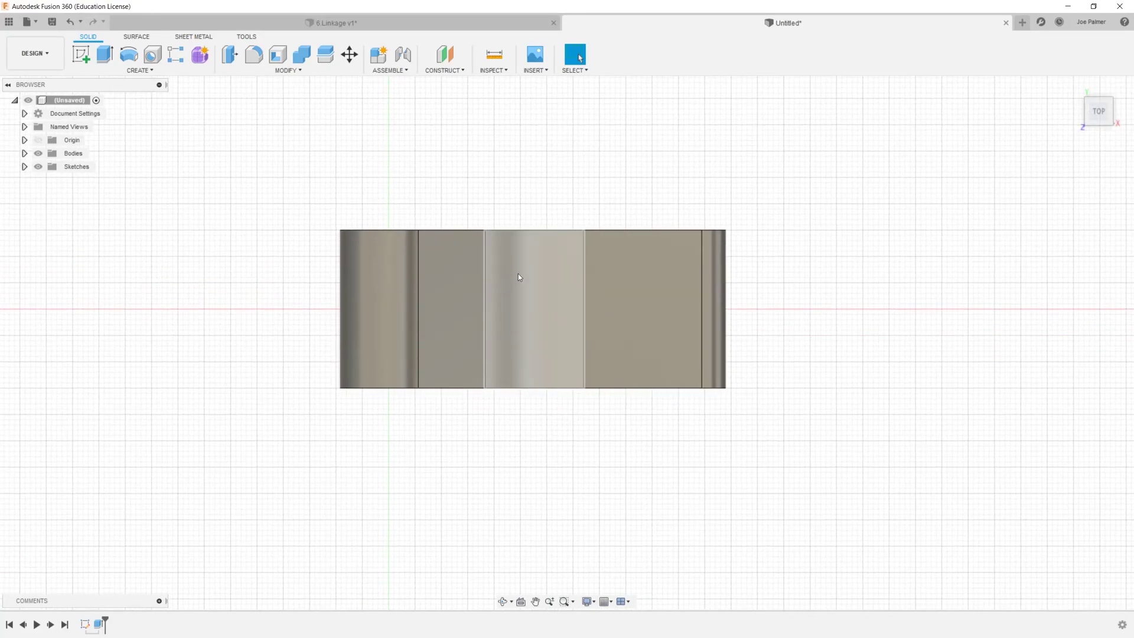
scroll(519, 277, up, 3)
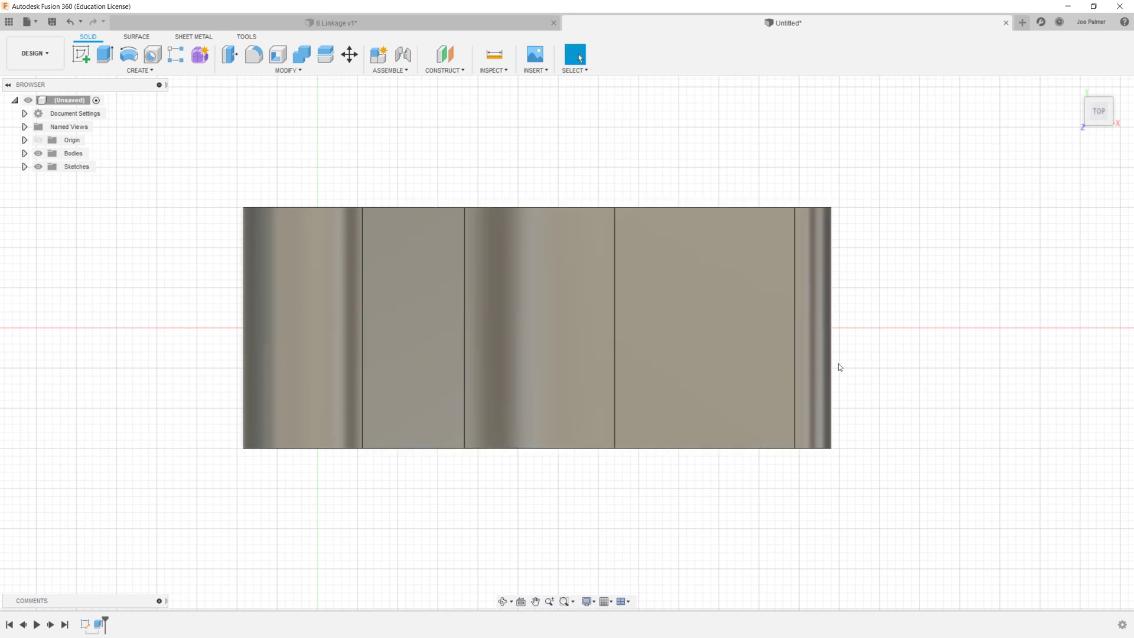
shift+middle_drag(696, 508, 692, 424)
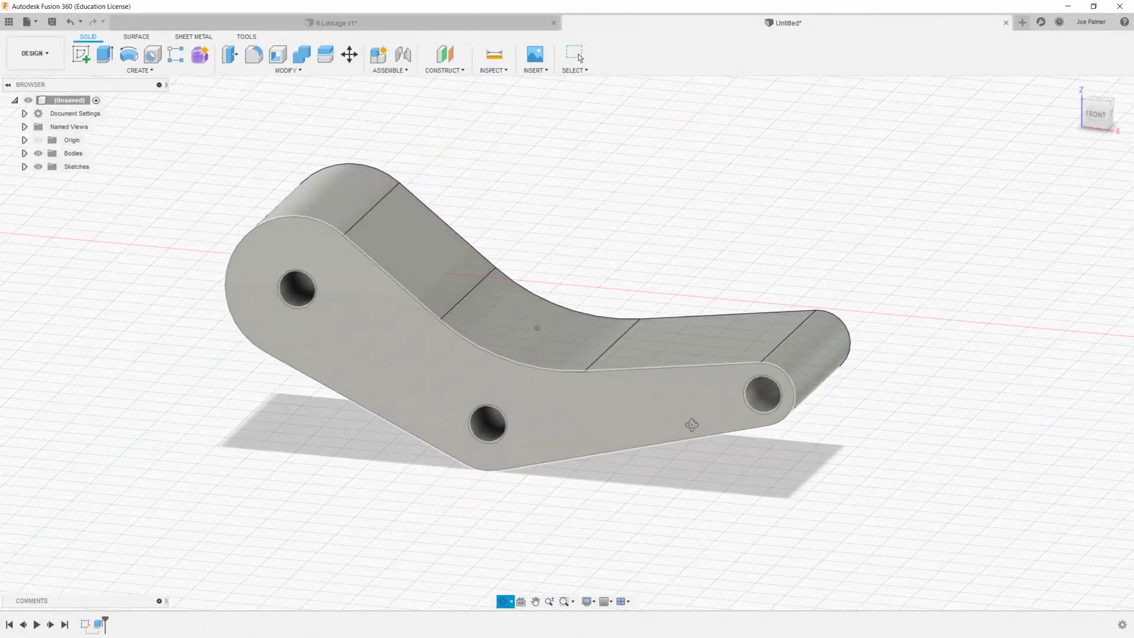
click(535, 321)
click(692, 347)
shift+middle_drag(692, 346, 726, 498)
click(908, 405)
shift+middle_drag(908, 405, 800, 400)
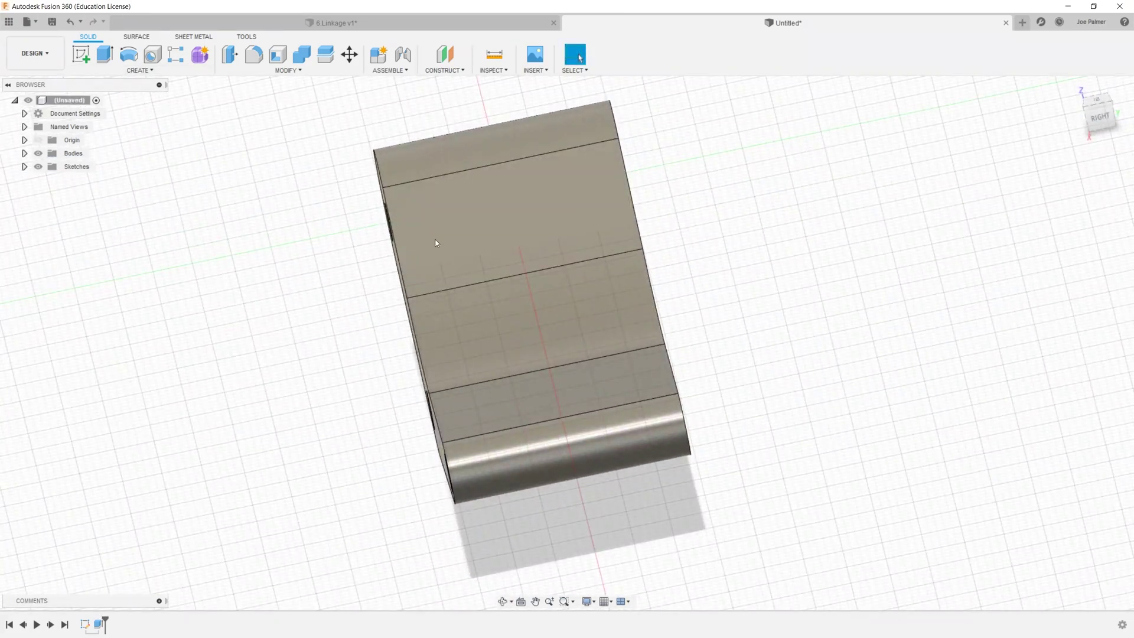
shift+middle_drag(835, 257, 532, 326)
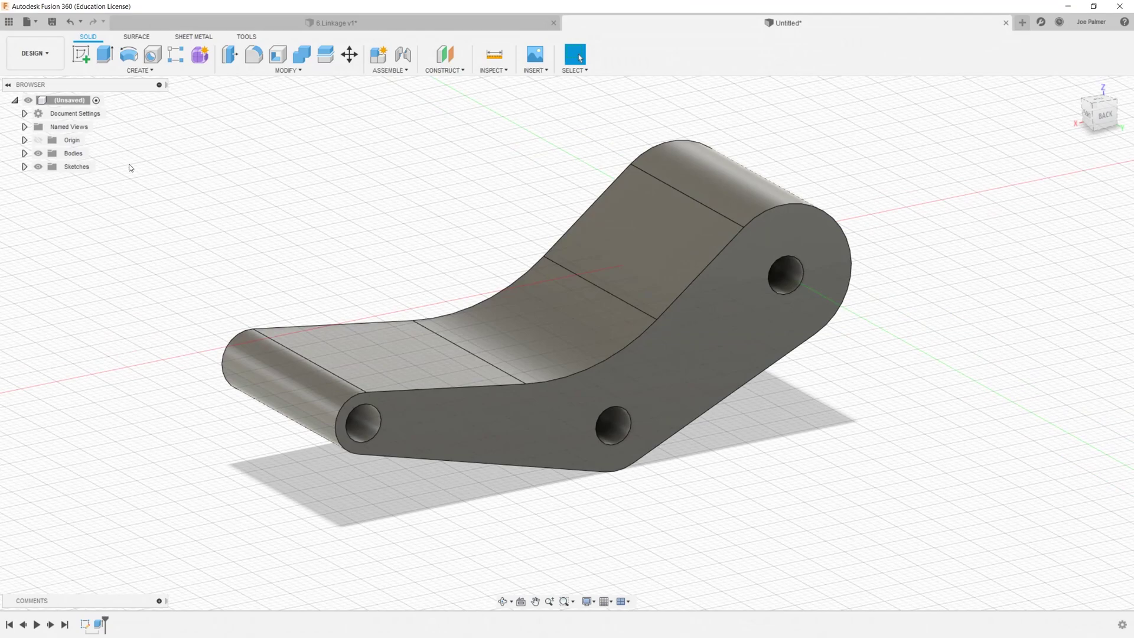
Step: Show the origin planes and start a new sketch on the XY plane through the middle of the body
click(38, 141)
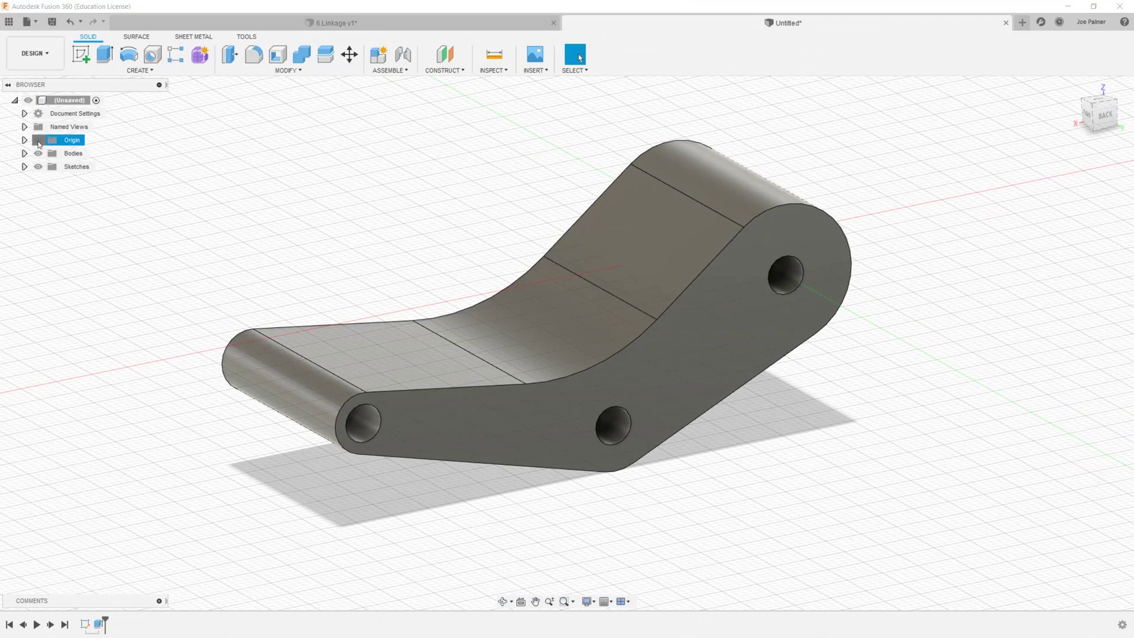
shift+middle_drag(230, 213, 577, 273)
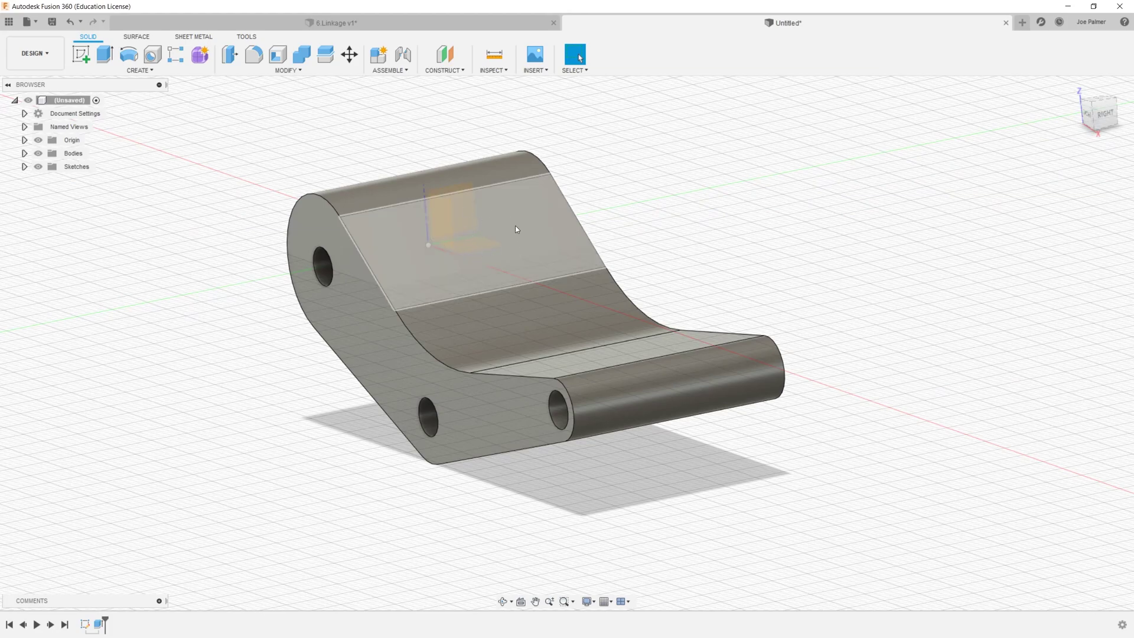
shift+middle_drag(530, 246, 491, 239)
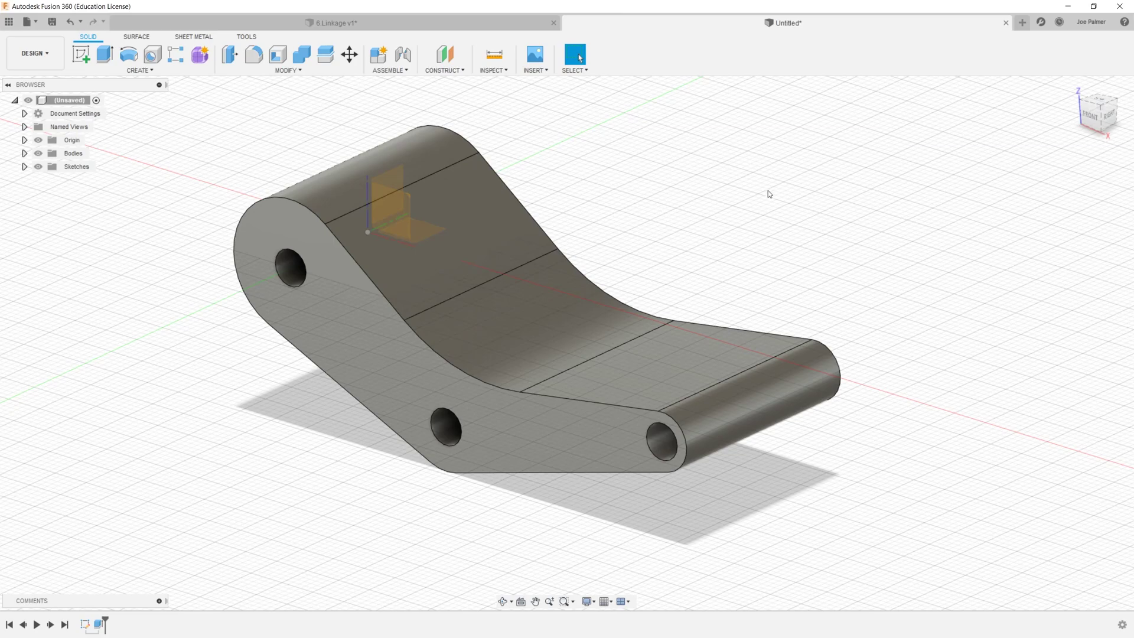
click(80, 55)
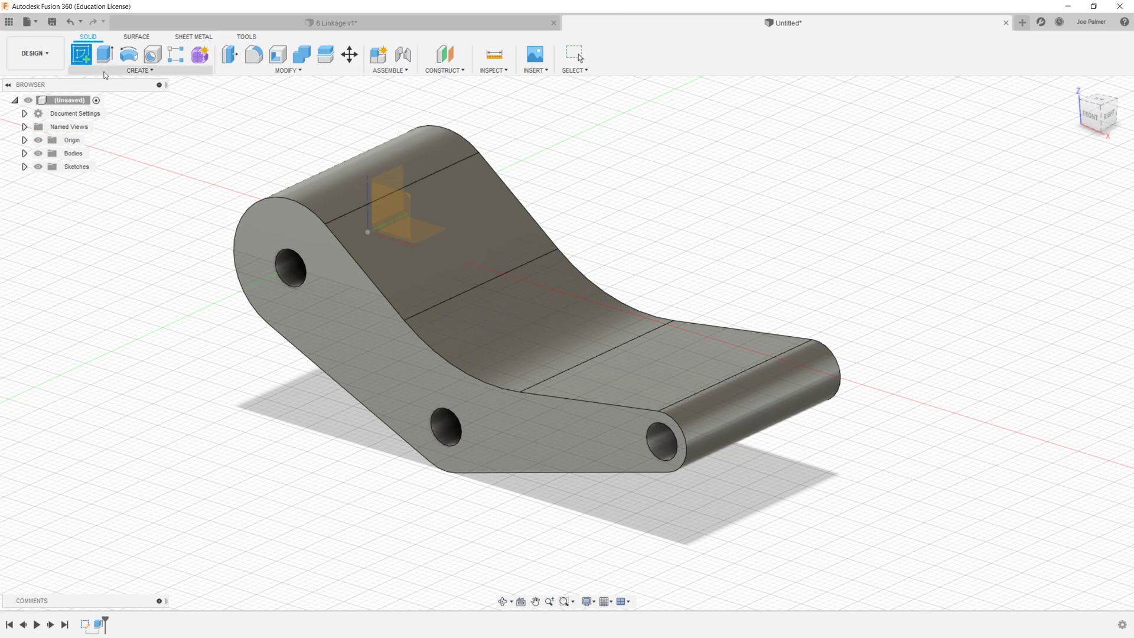
click(419, 236)
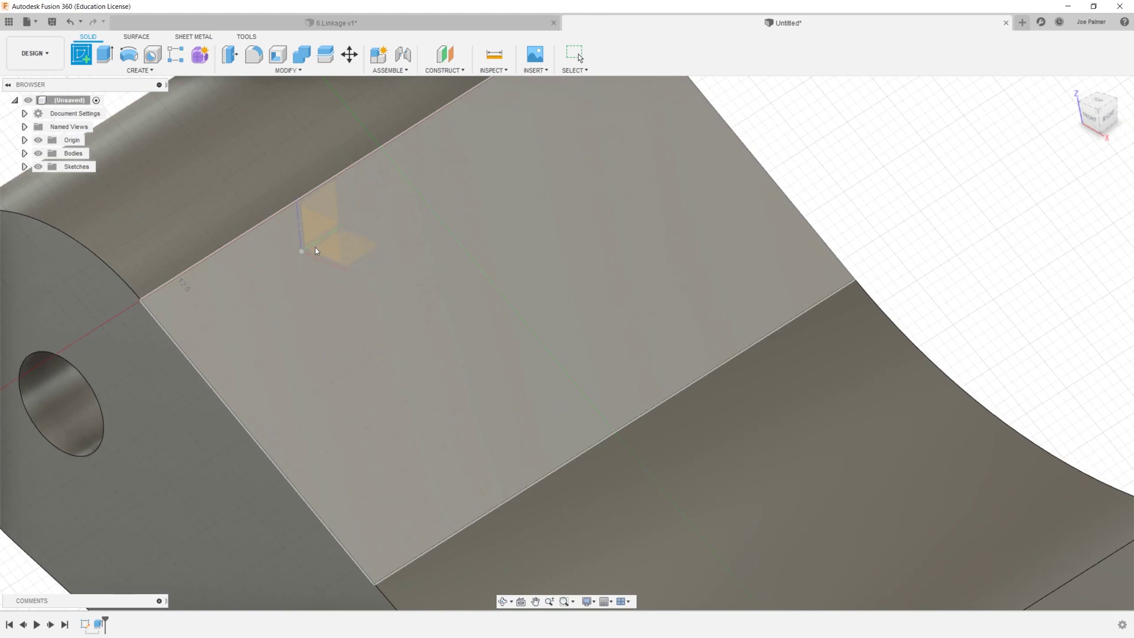
scroll(337, 199, down, 5)
scroll(493, 194, up, 4)
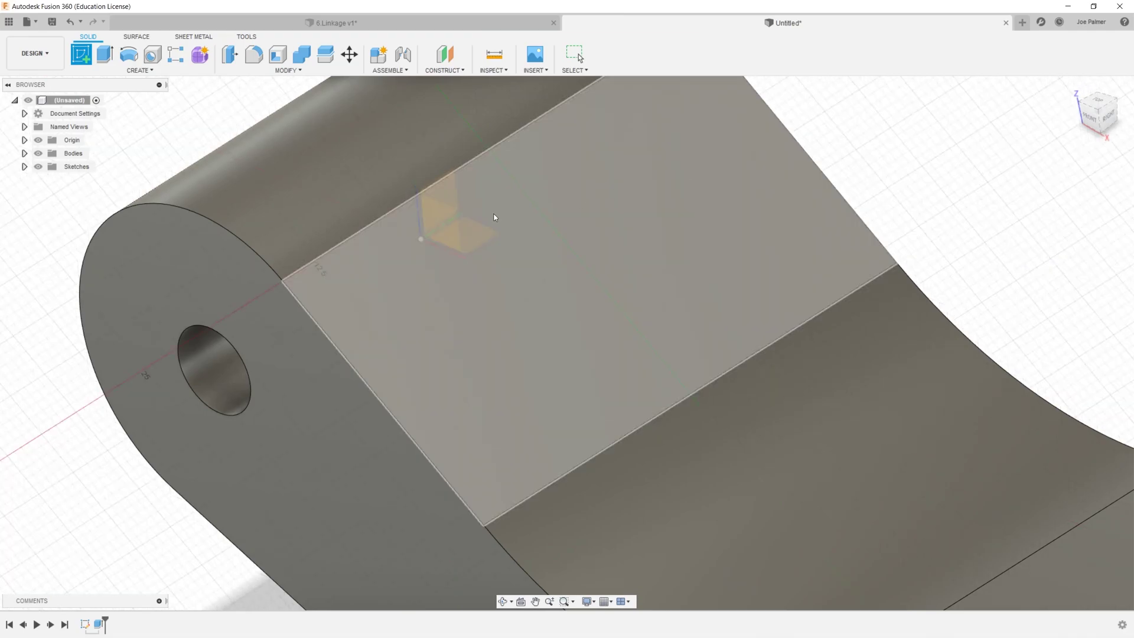
click(466, 235)
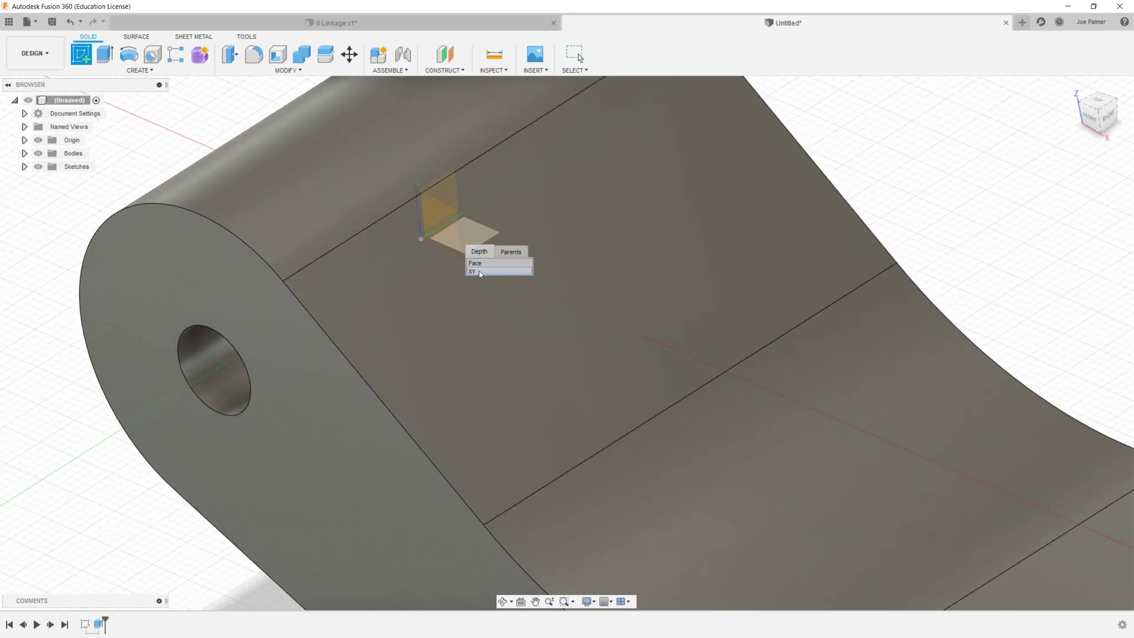
click(480, 271)
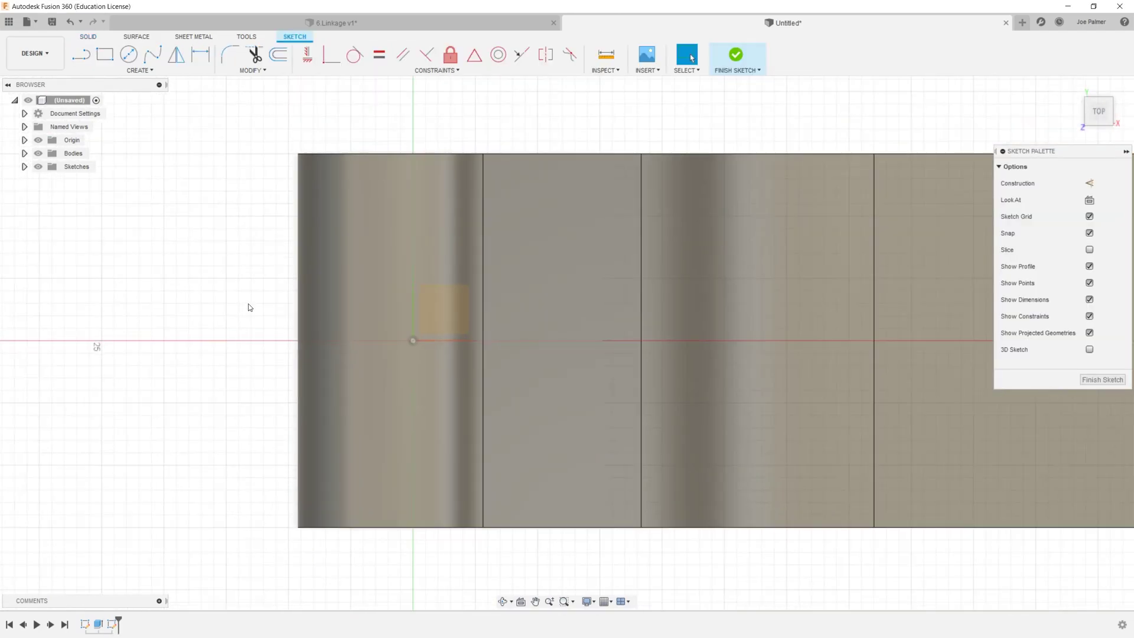
Step: Sketch a two-point rectangle about 50 mm long across the middle of the body, extending past its narrow end
scroll(248, 311, down, 3)
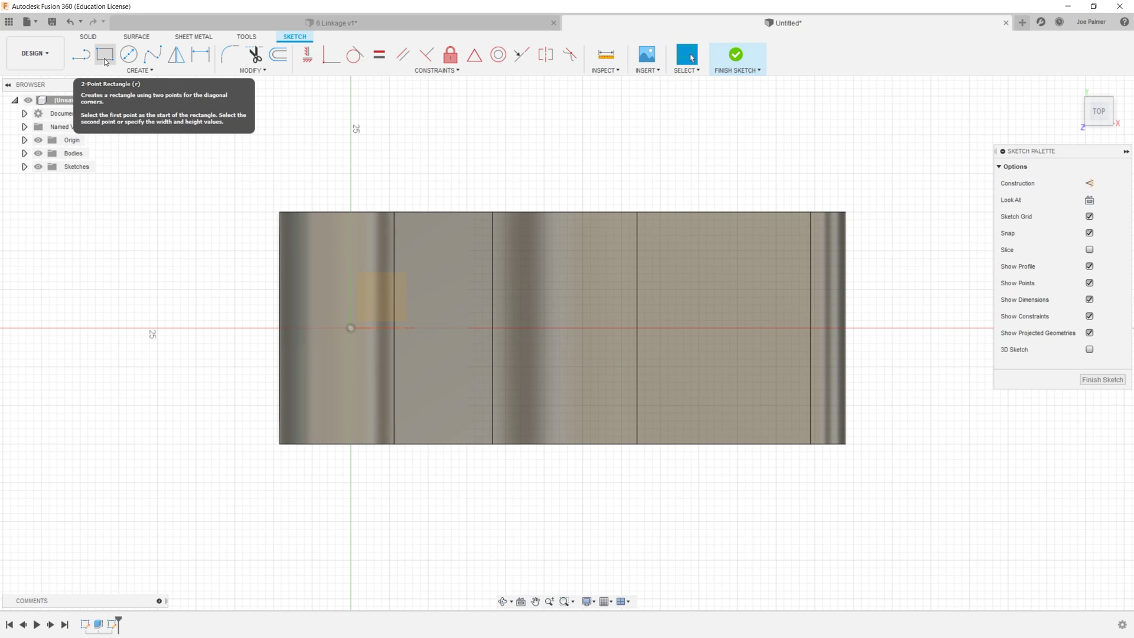
click(105, 56)
scroll(582, 313, up, 3)
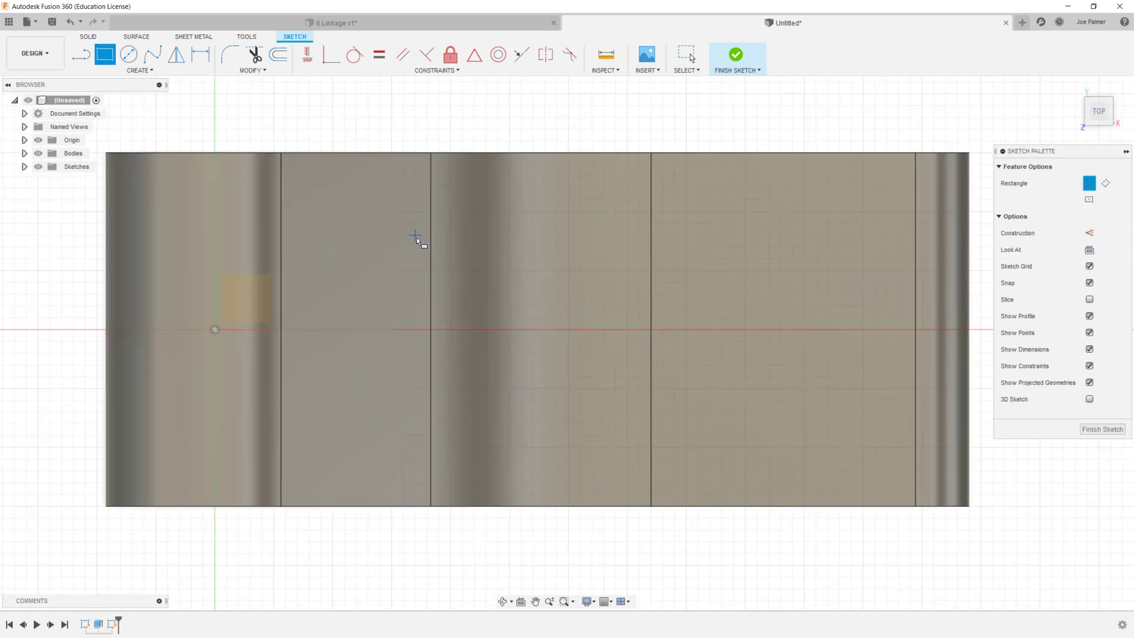
scroll(417, 237, down, 3)
click(398, 247)
click(731, 347)
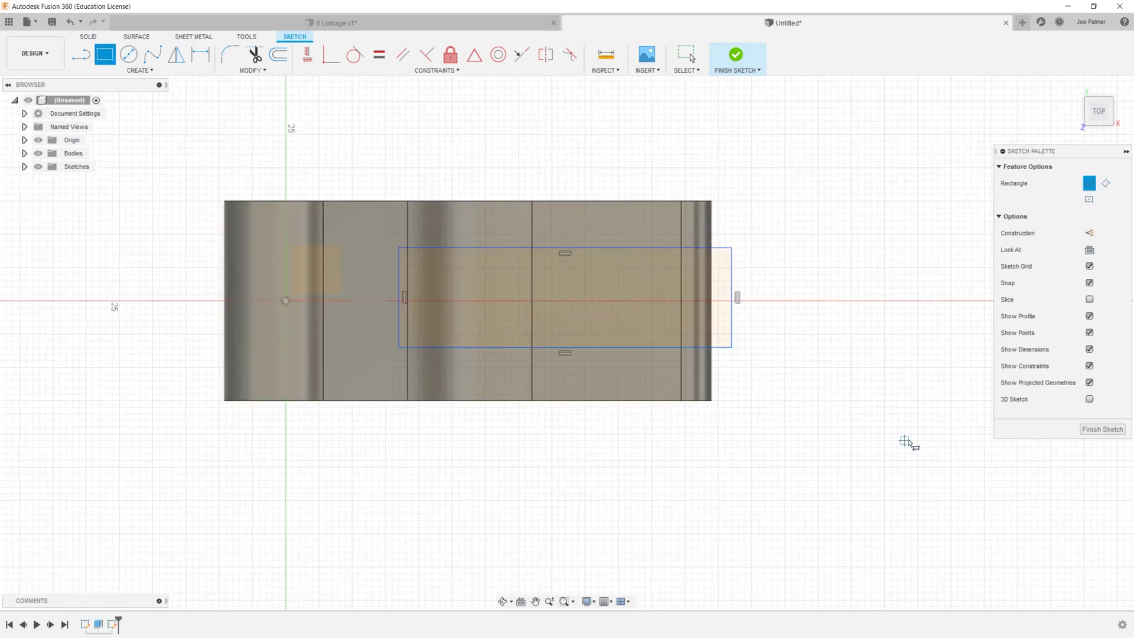
Step: Dimension the slot rectangle to 50 mm long and 15 mm wide
click(203, 53)
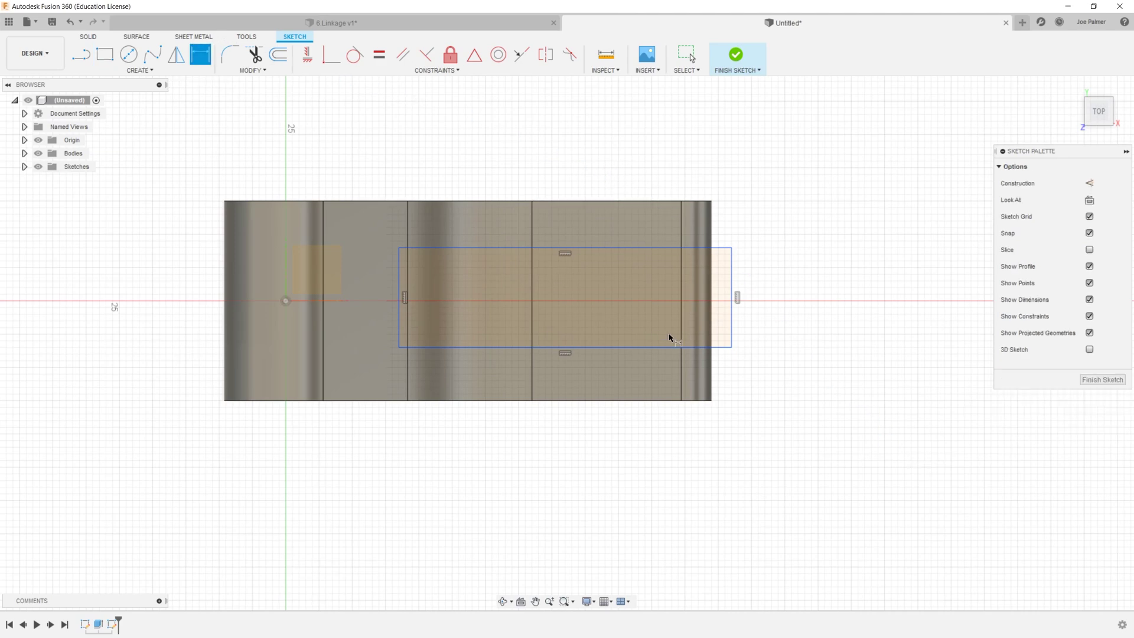
click(637, 347)
click(752, 342)
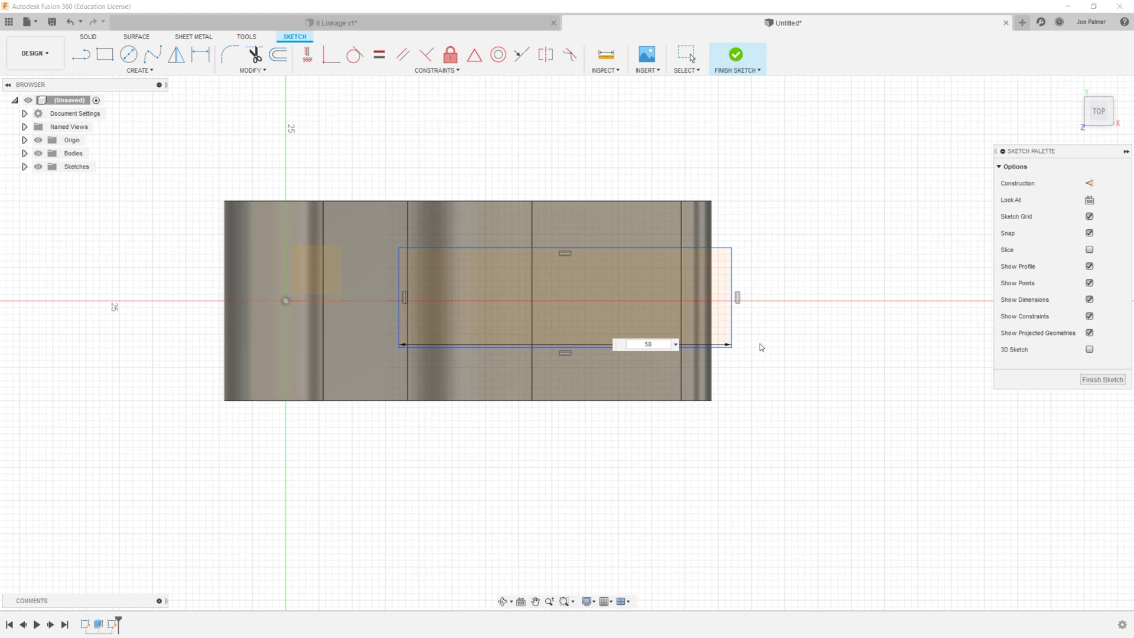
key(Return)
click(667, 248)
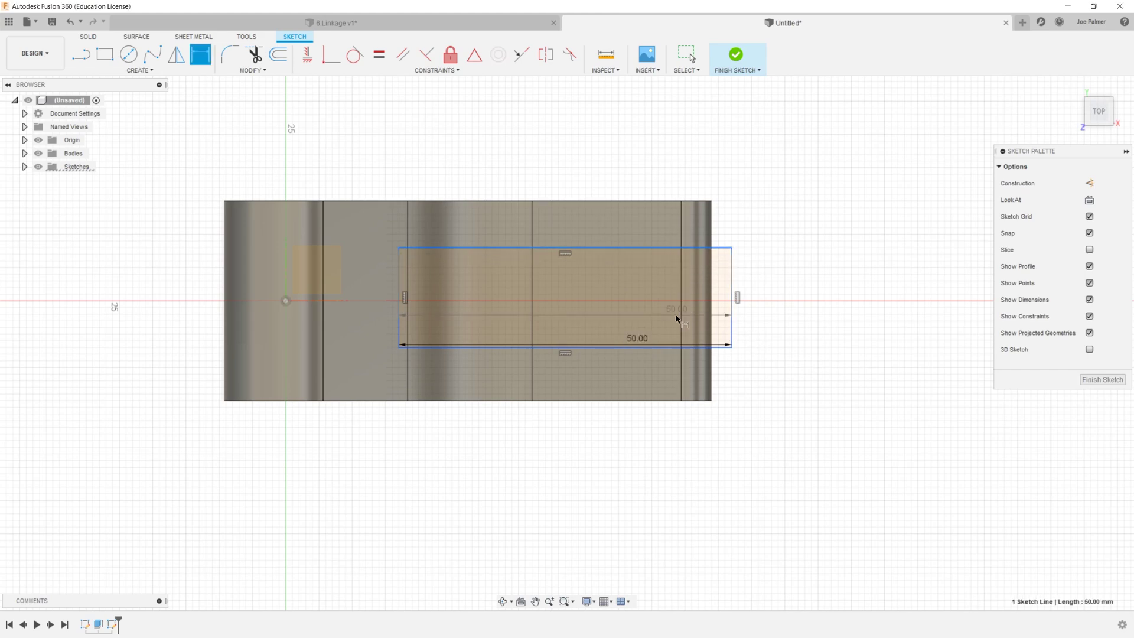
click(663, 347)
click(805, 309)
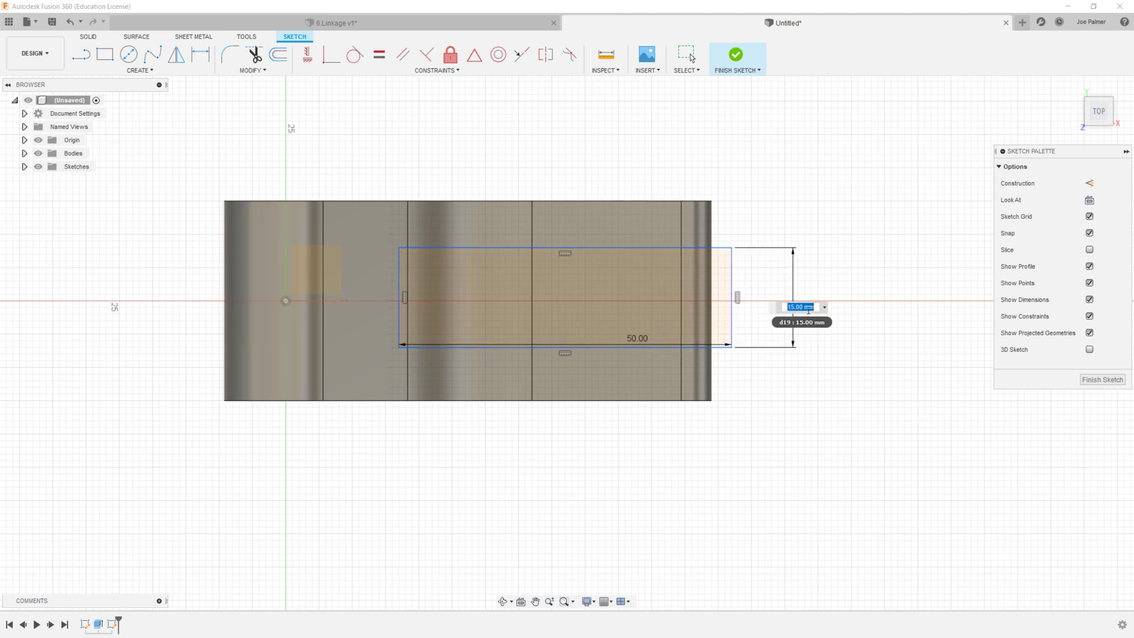
key(Return)
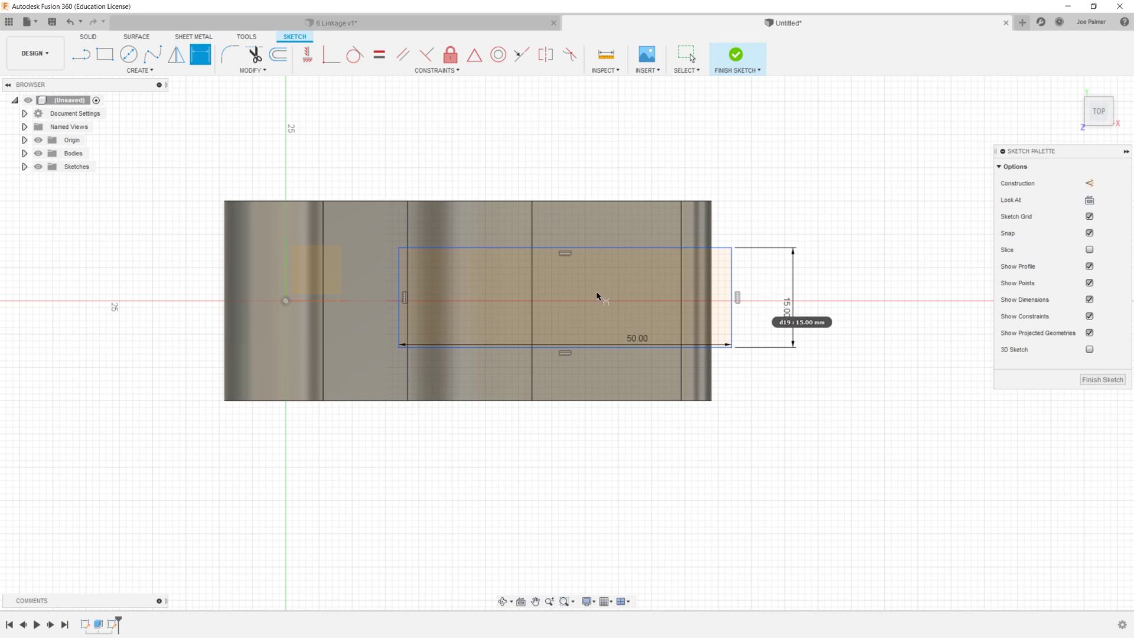
key(Escape)
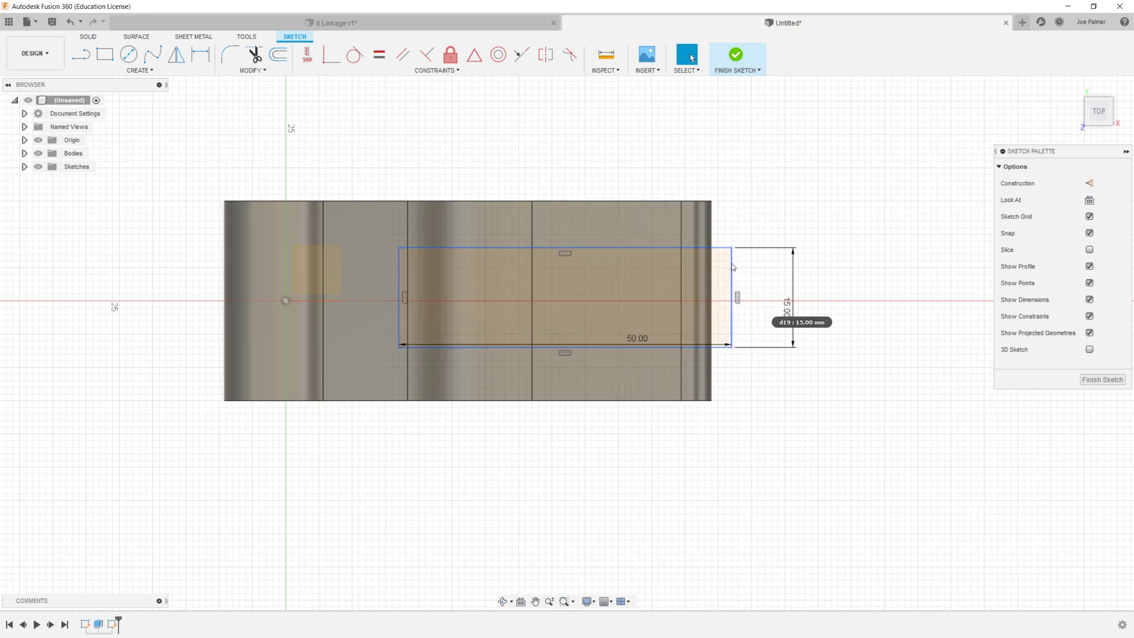
mouse_move(735, 269)
mouse_down()
mouse_move(734, 309)
mouse_move(733, 242)
mouse_move(731, 327)
mouse_move(730, 222)
mouse_move(732, 309)
mouse_move(718, 208)
mouse_move(751, 207)
mouse_move(745, 264)
mouse_move(761, 301)
mouse_move(732, 268)
mouse_move(742, 276)
mouse_up()
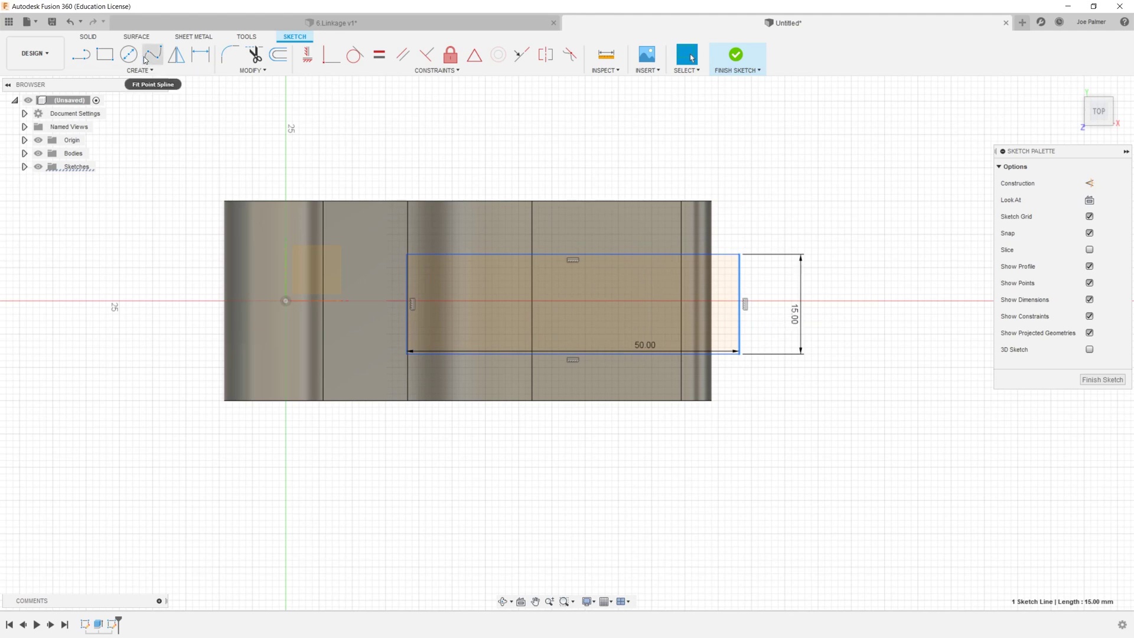
click(200, 55)
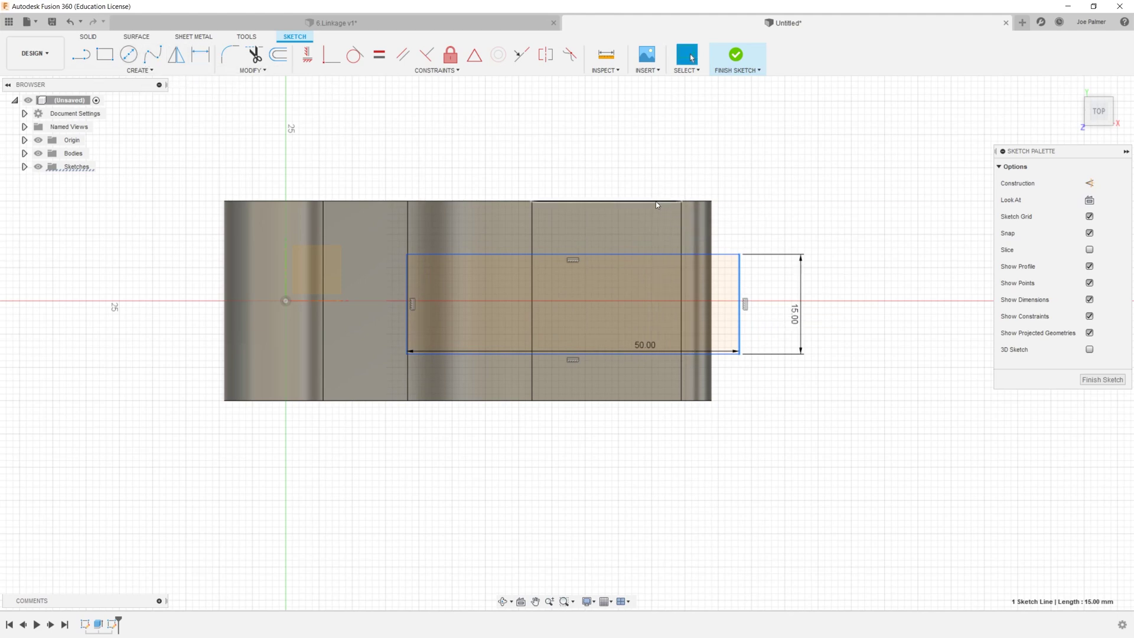
click(195, 37)
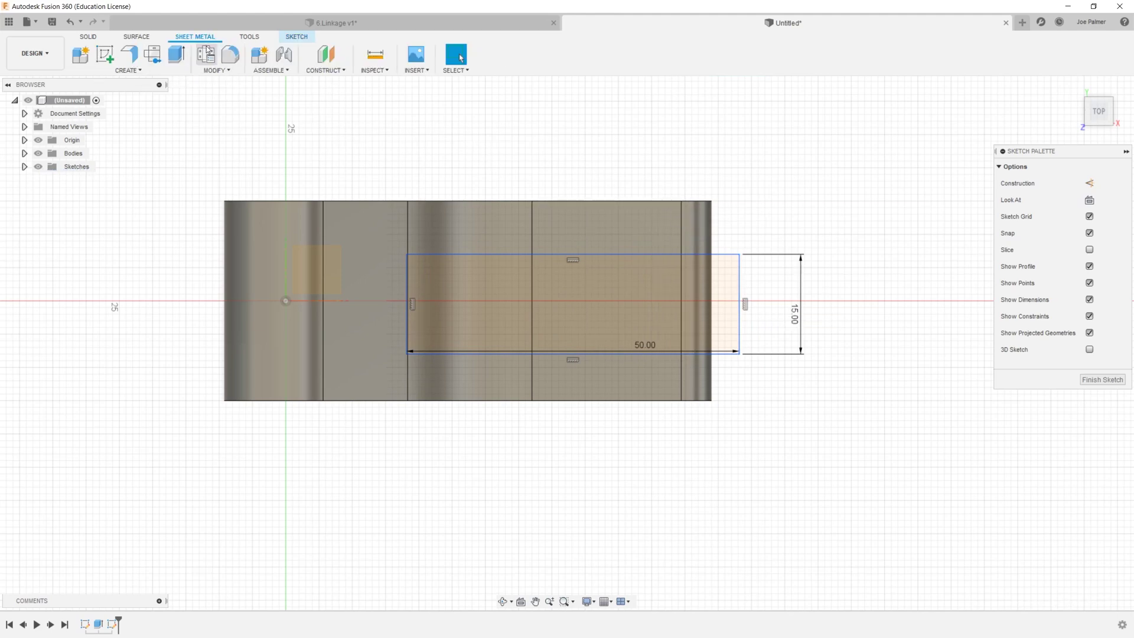
click(88, 36)
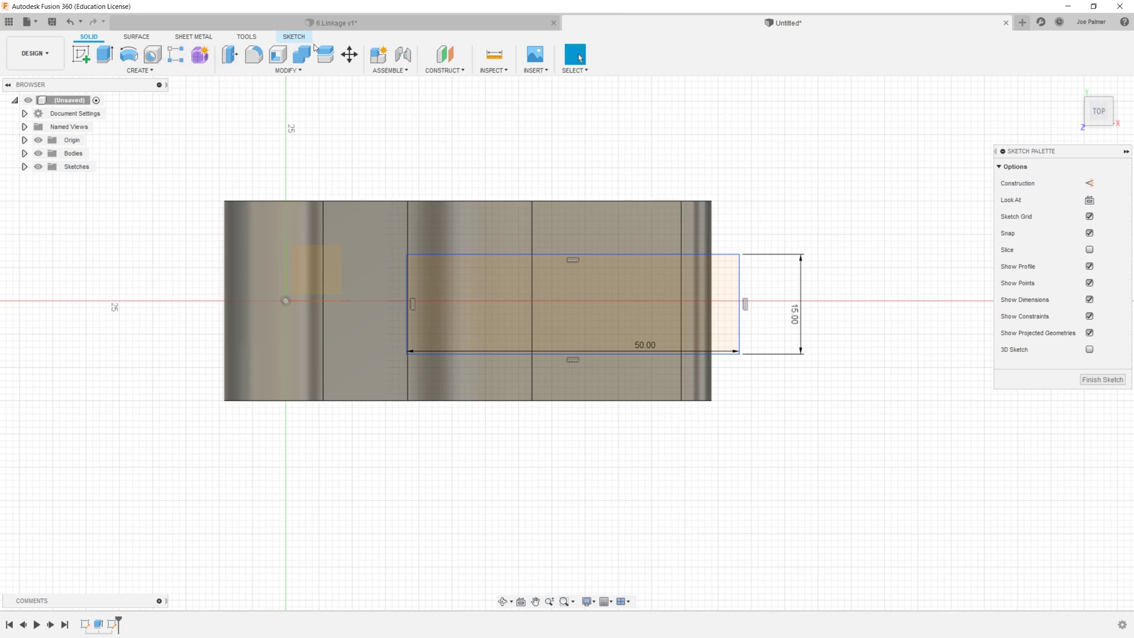
click(294, 36)
click(210, 56)
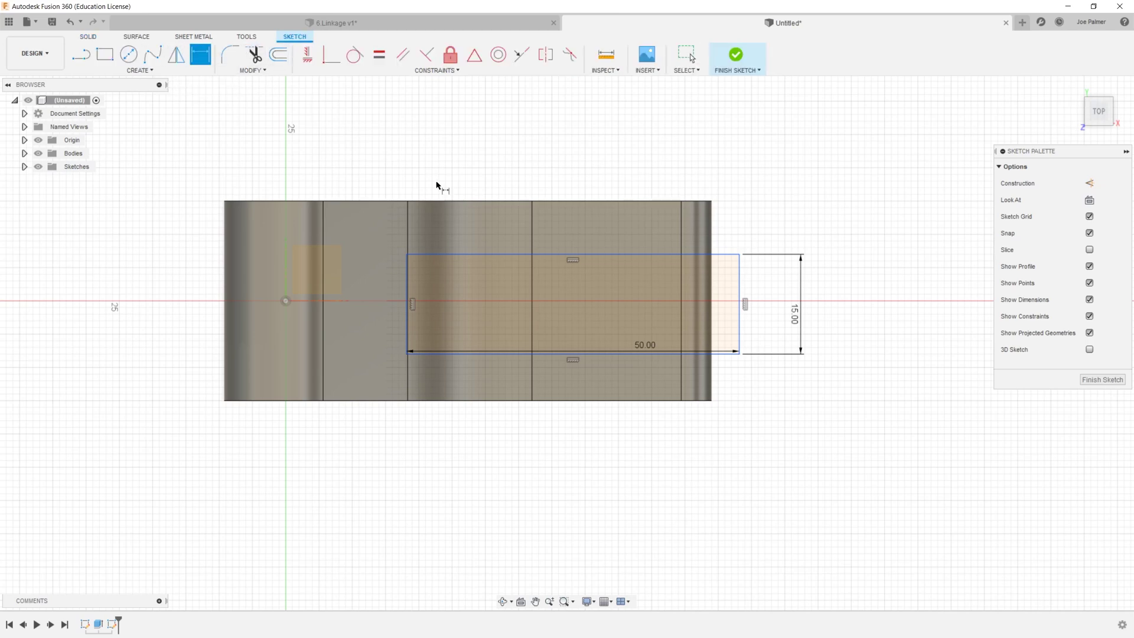
click(631, 202)
click(726, 254)
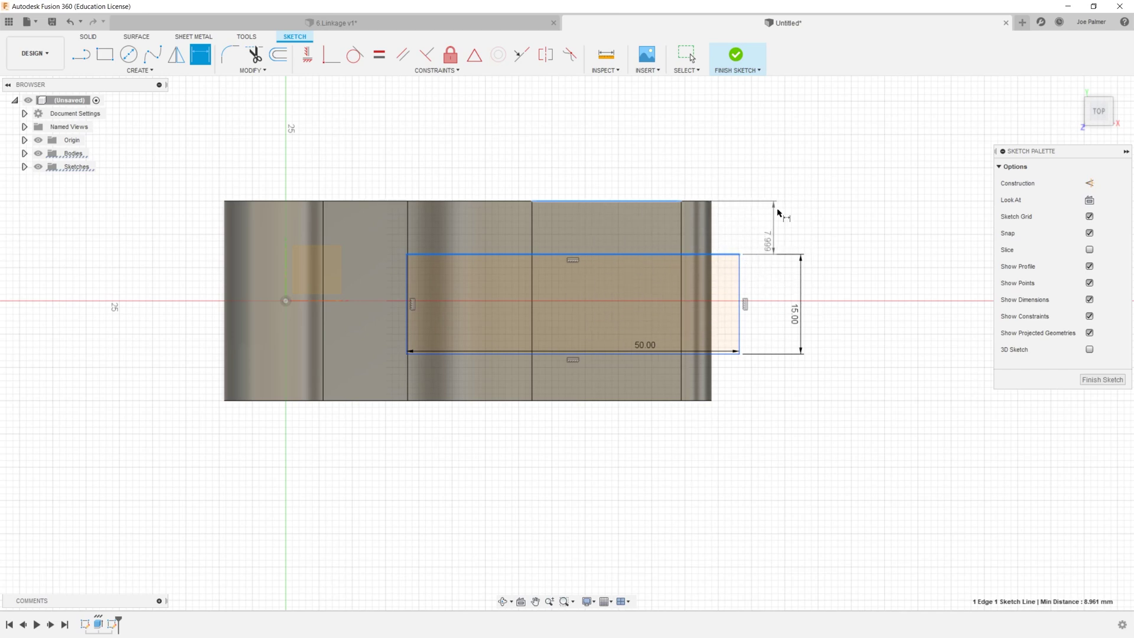
key(Escape)
Step: Sketch a horizontal line about 91 mm long from the origin through the rectangle and convert it to construction geometry
scroll(560, 206, down, 3)
scroll(538, 244, up, 3)
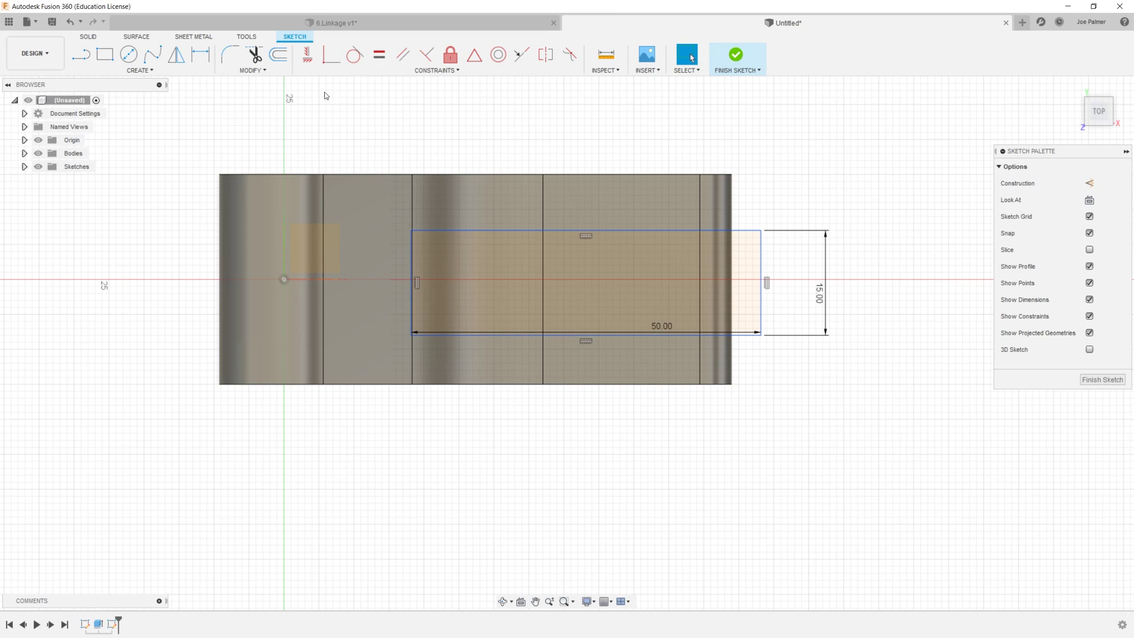
click(81, 54)
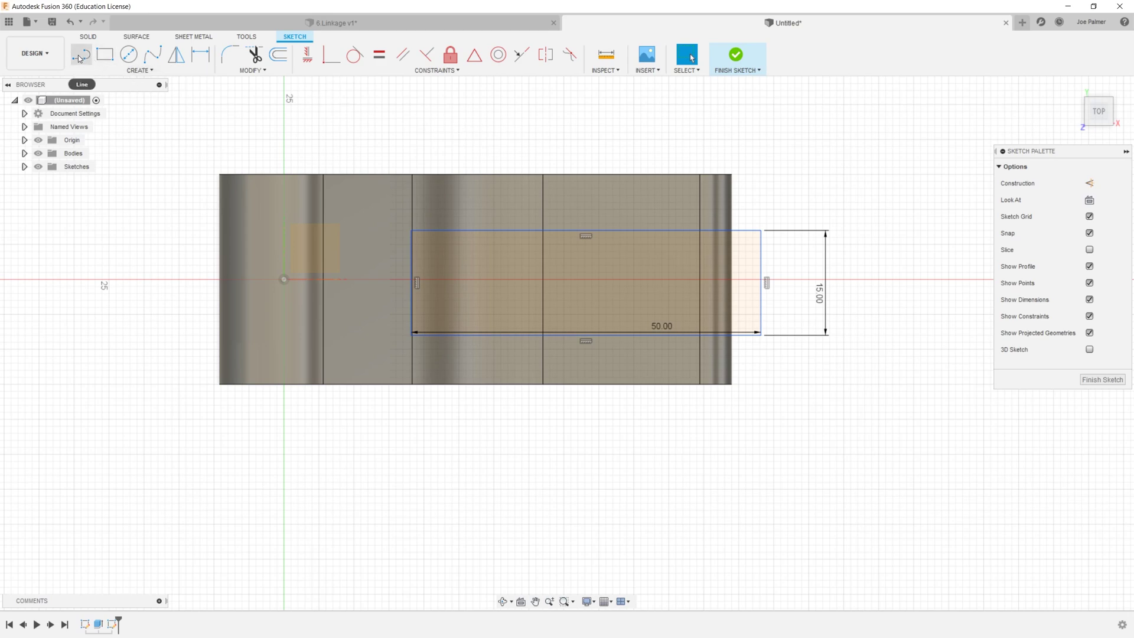
click(284, 279)
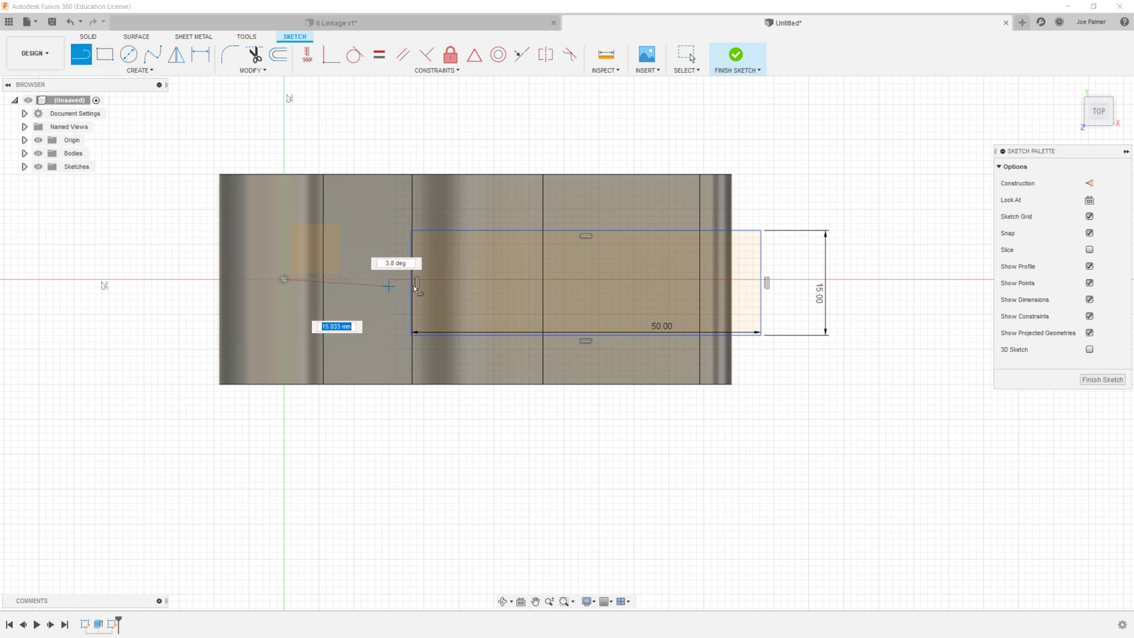
click(920, 279)
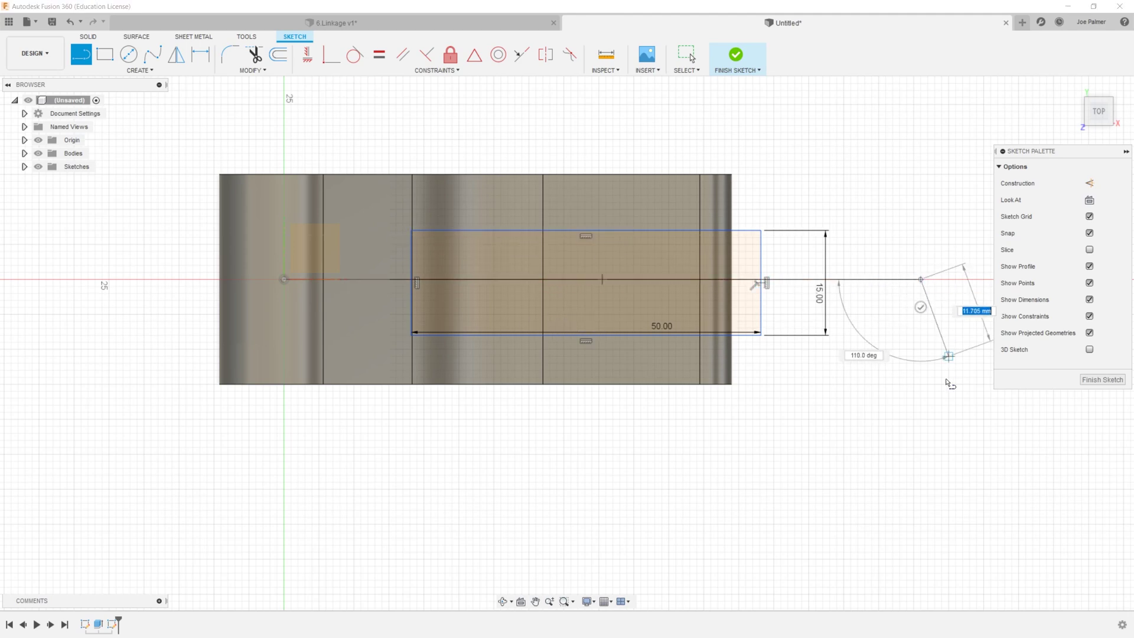
key(Escape)
click(872, 281)
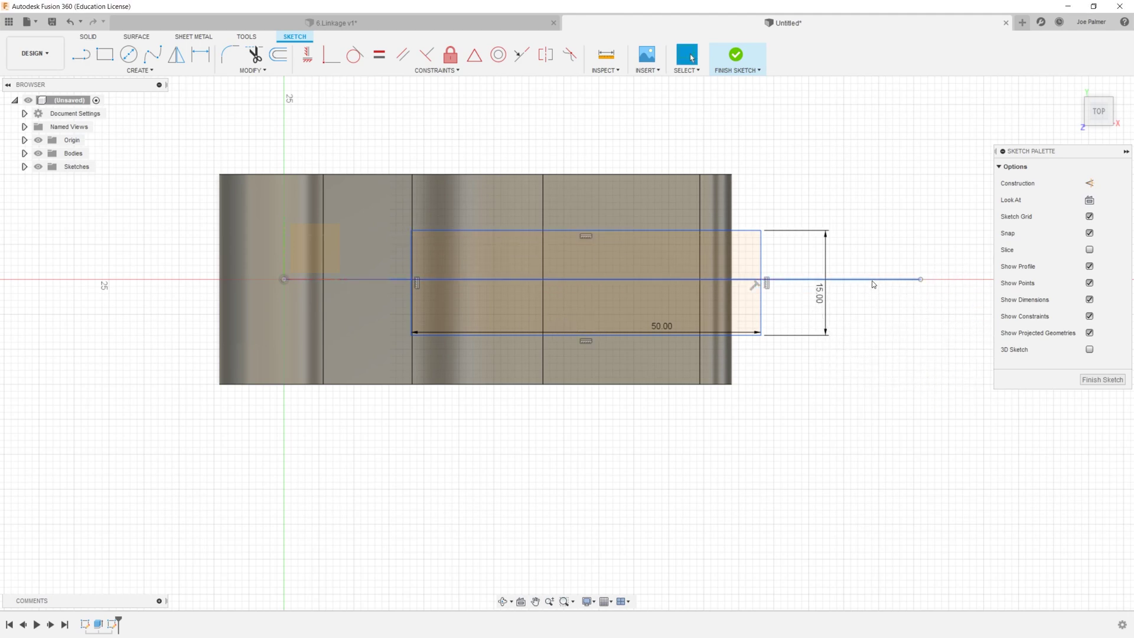
right_click(872, 284)
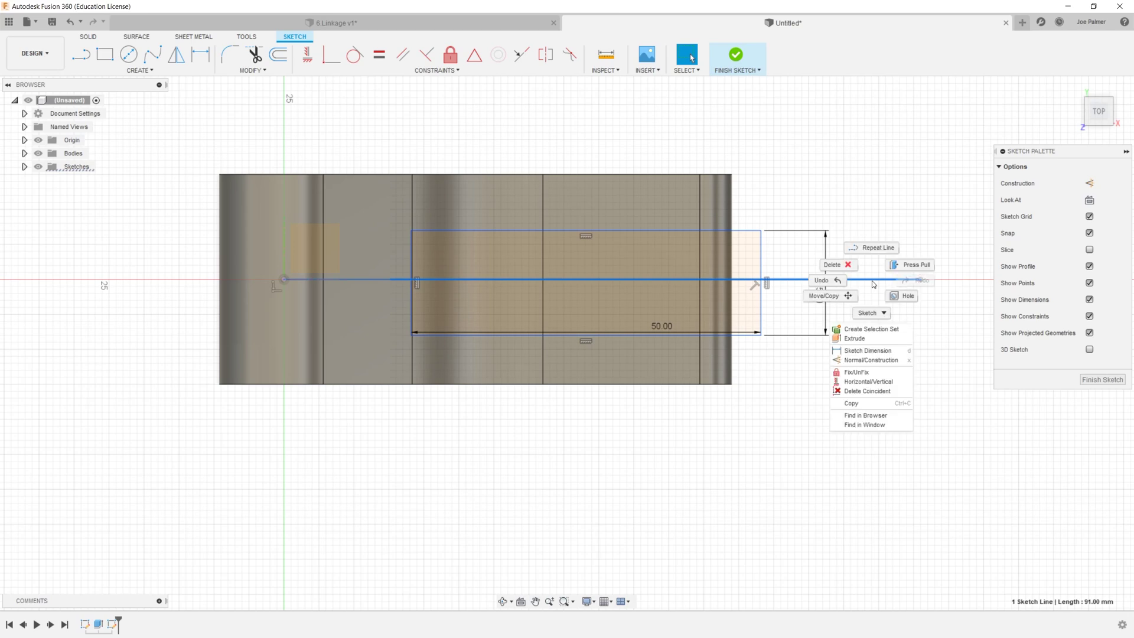
click(872, 361)
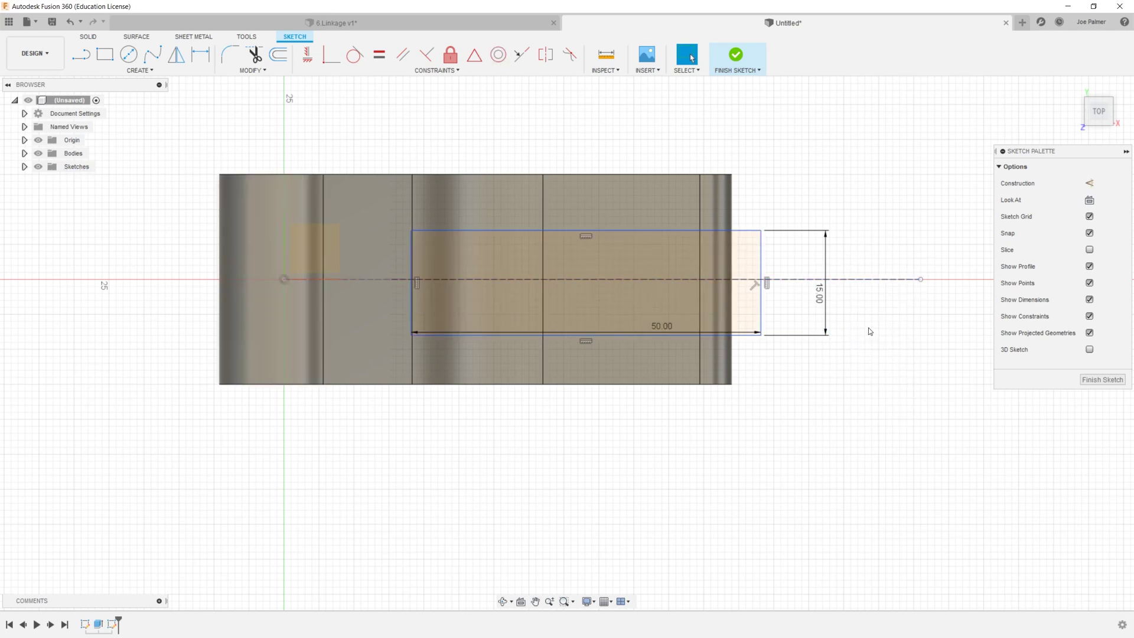
Step: Constrain the rectangle's two outer corners symmetric about the construction line, and slide the rectangle so it extends slightly past the narrow end
click(418, 75)
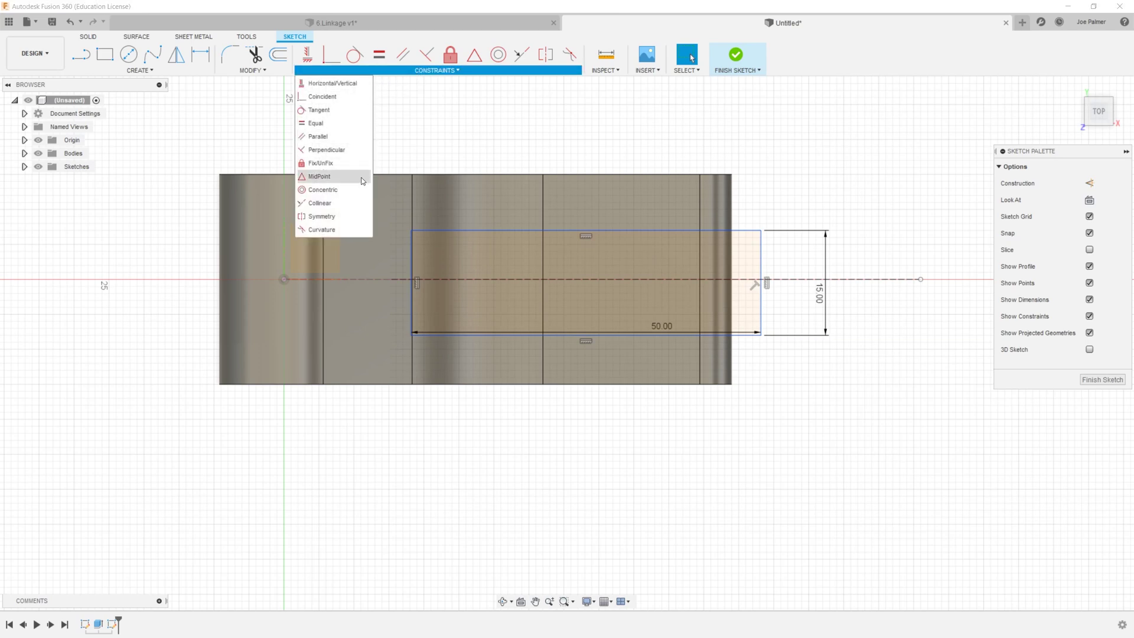
click(353, 216)
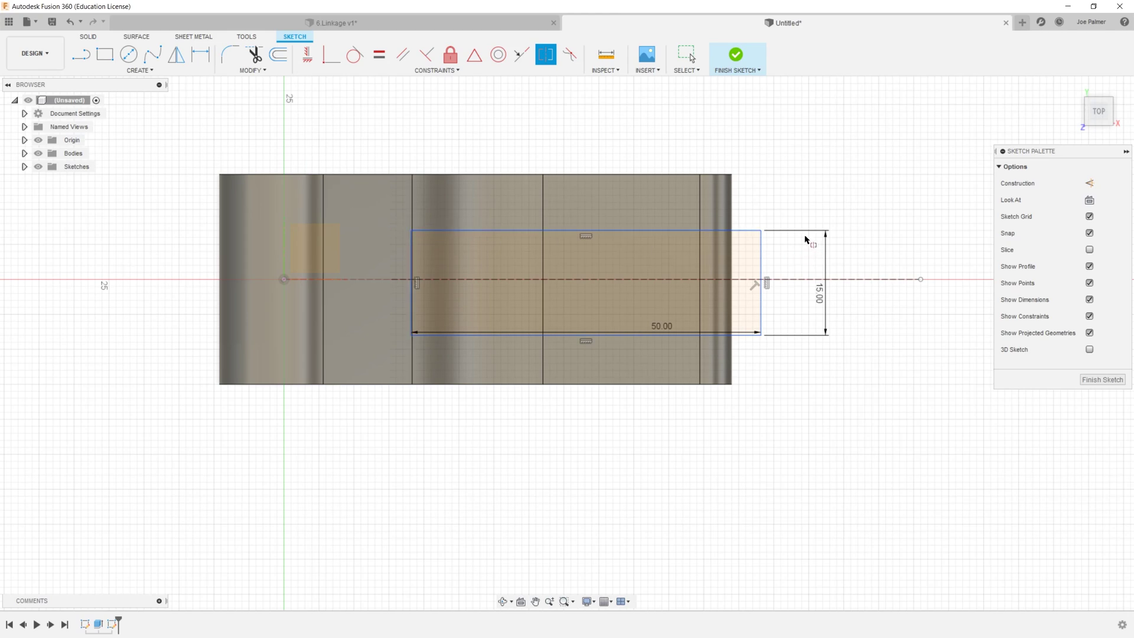
click(761, 231)
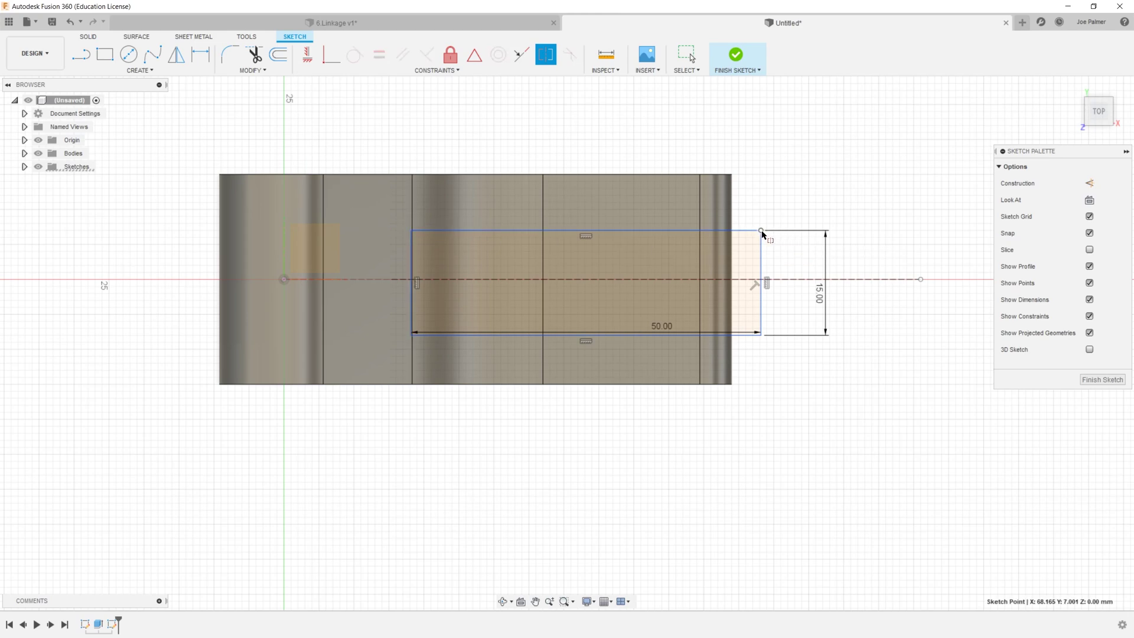
shift+click(761, 335)
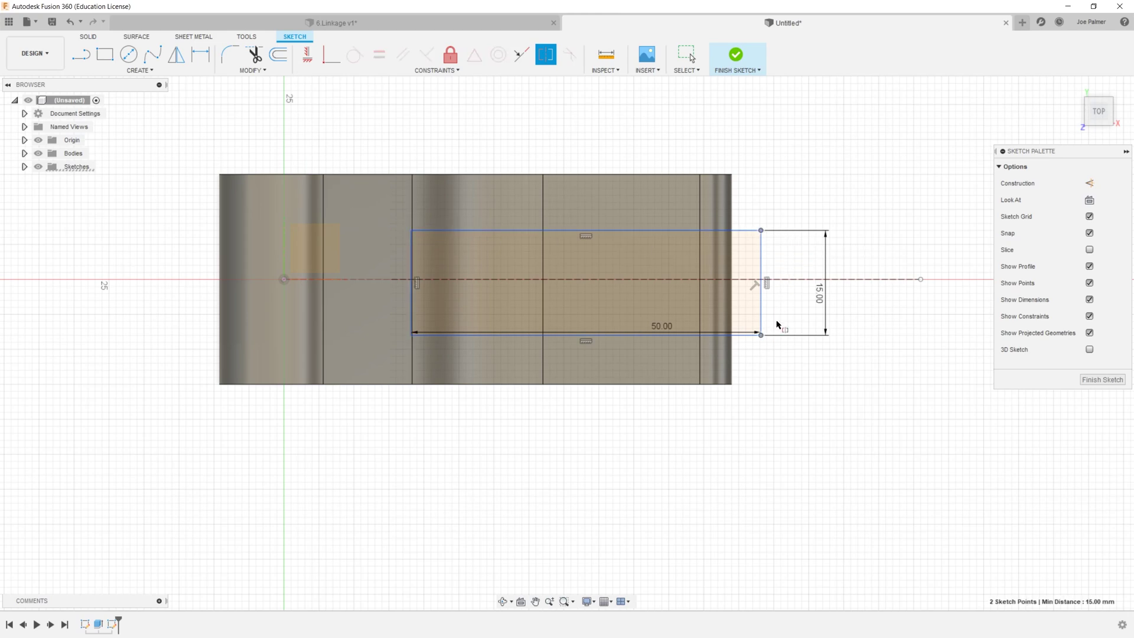
click(795, 283)
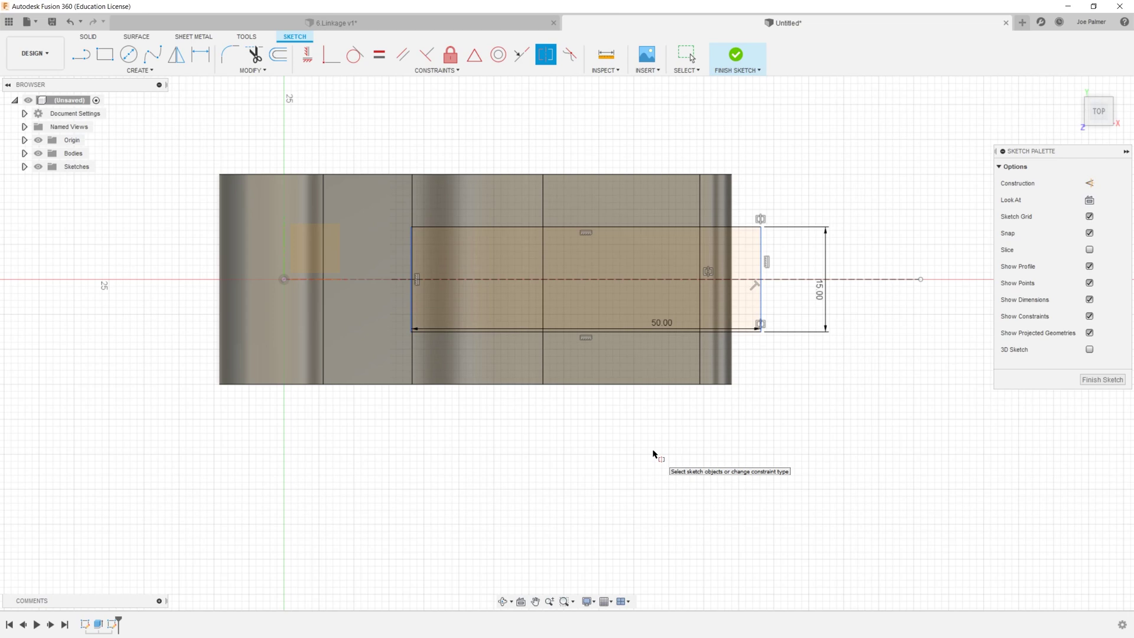
key(Escape)
drag(760, 259, 734, 260)
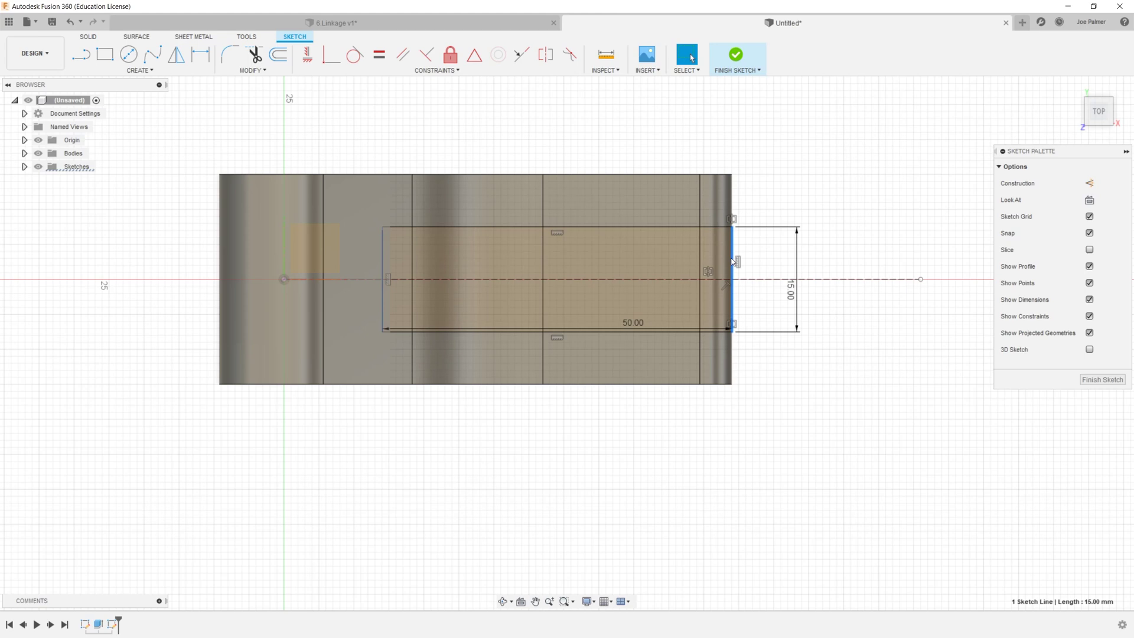
drag(734, 262, 753, 261)
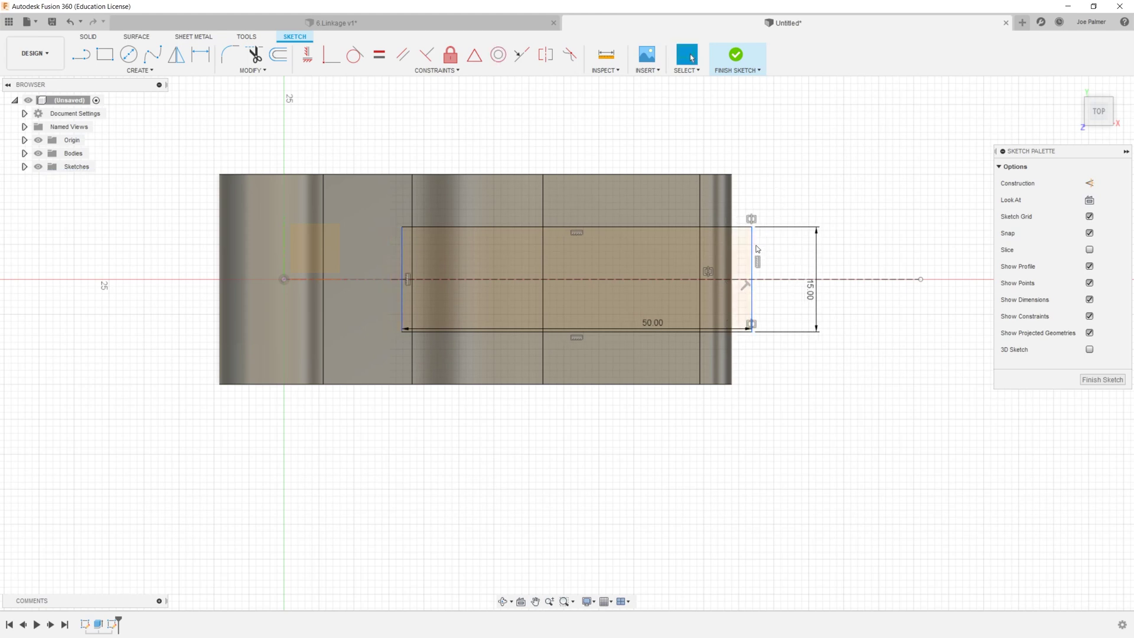
Step: Project the rounded face at the body's narrow end into the sketch with Projection Link enabled
click(169, 72)
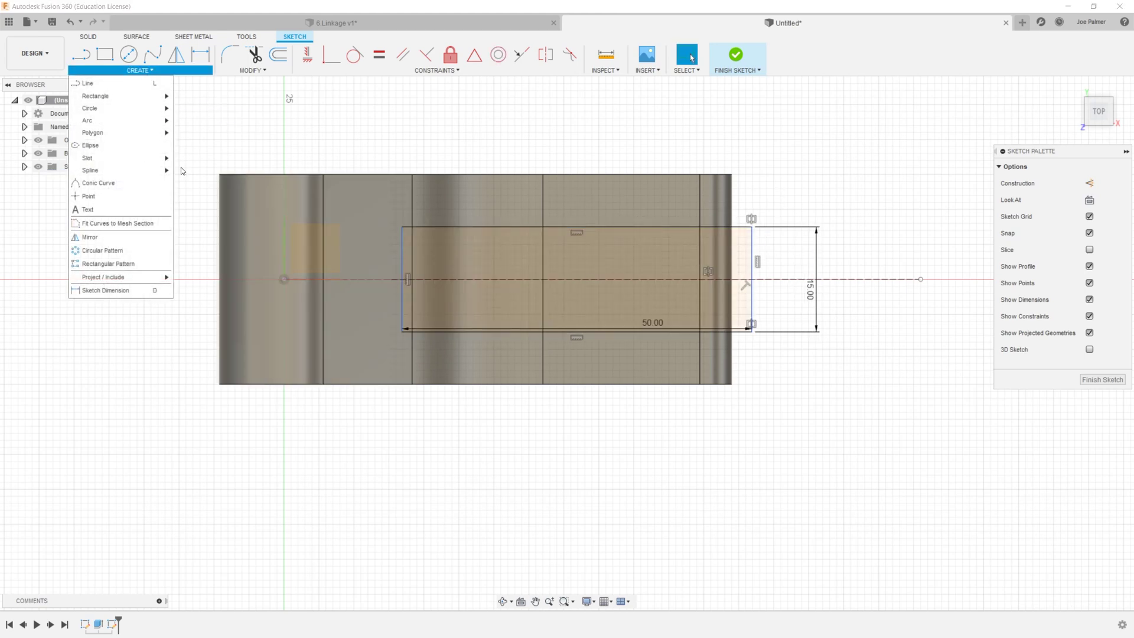
mouse_move(141, 281)
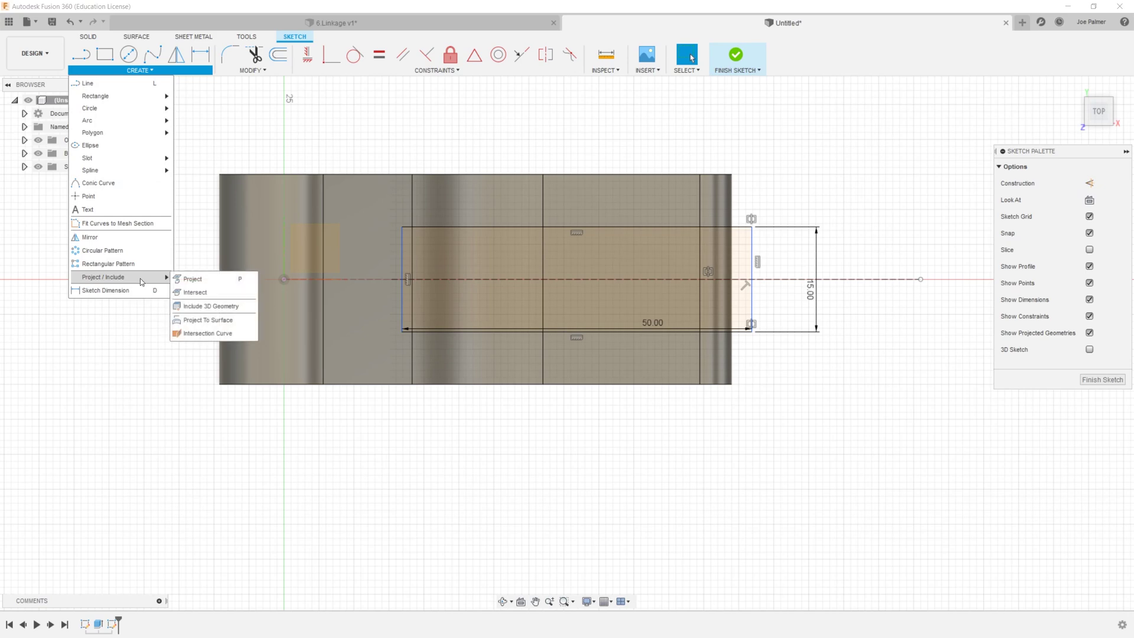
click(192, 279)
scroll(734, 206, up, 2)
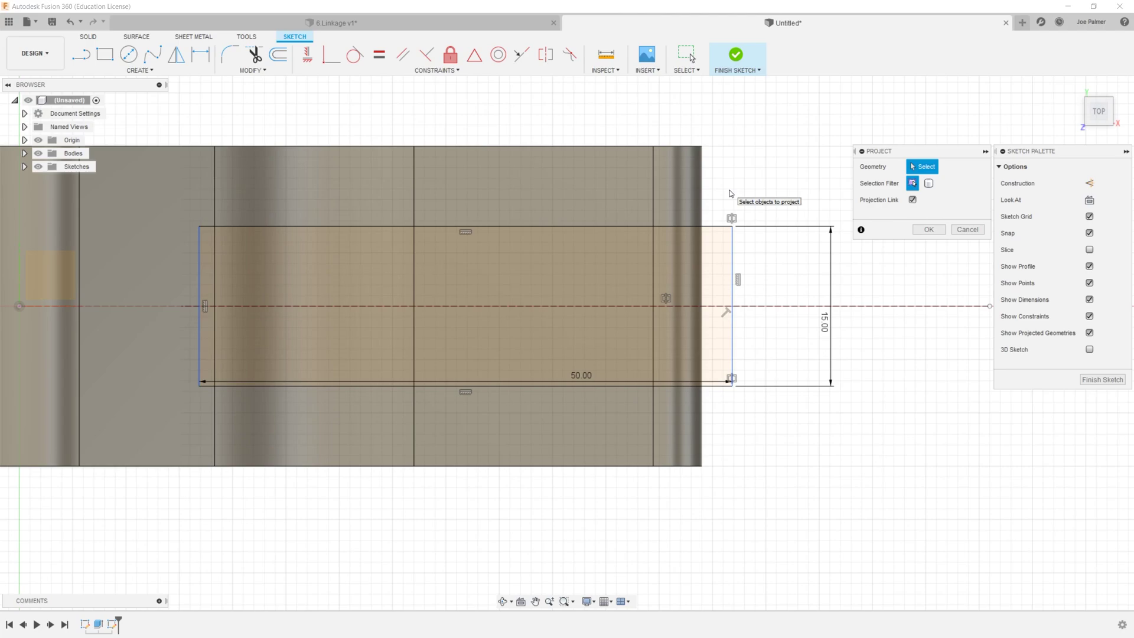
click(693, 187)
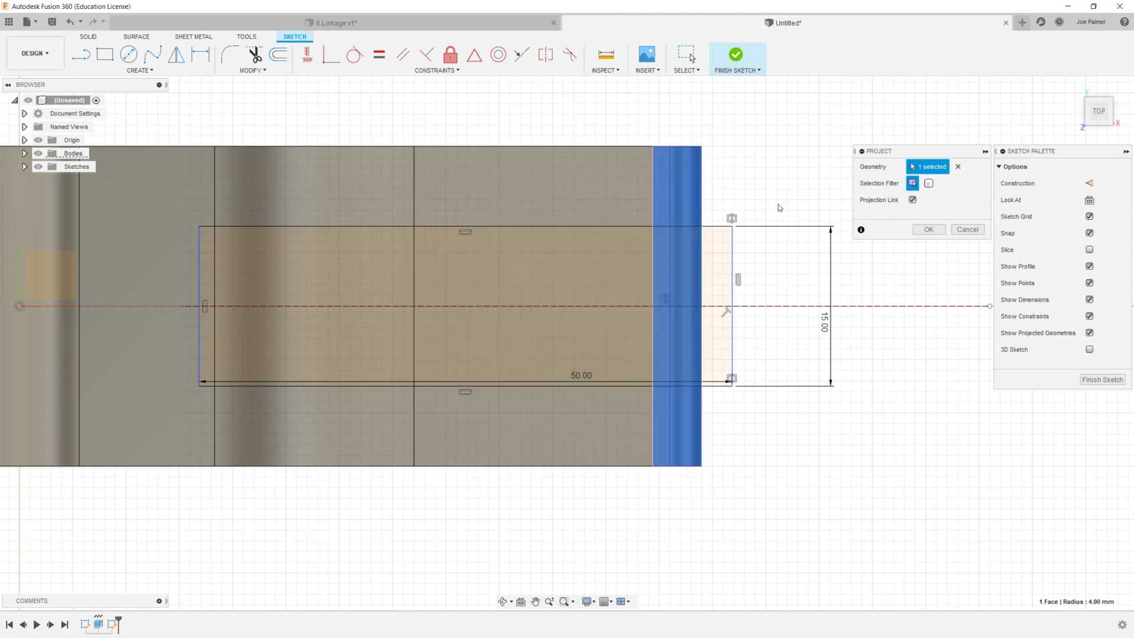
click(935, 231)
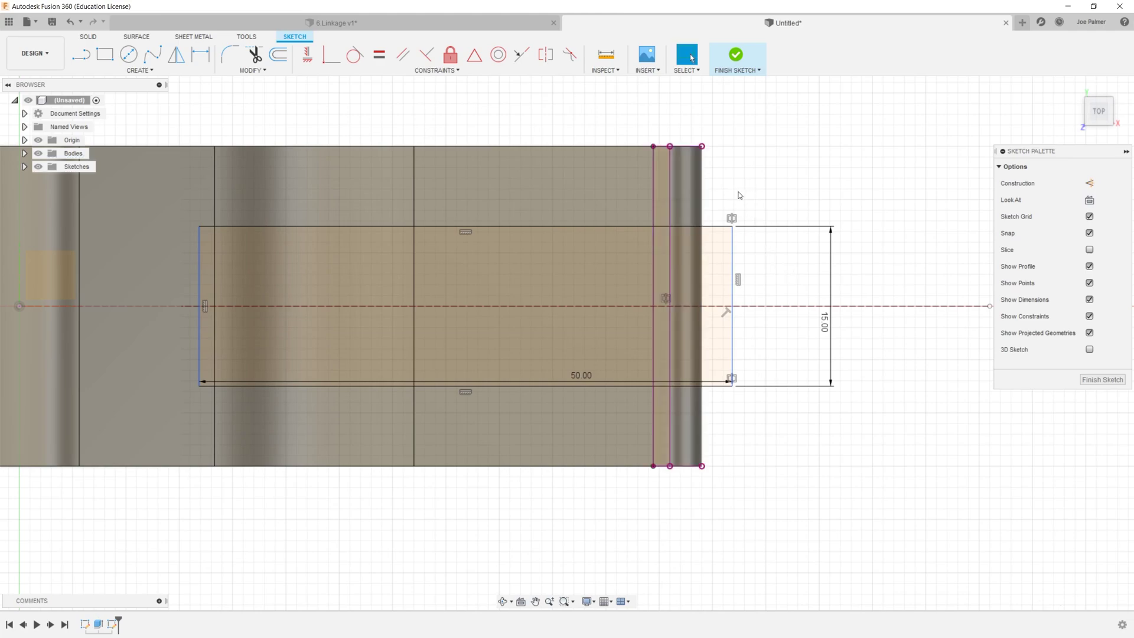
Step: Sketch a line across the body's narrow end, joining the two outermost projected corner points
scroll(692, 171, up, 3)
scroll(692, 172, down, 2)
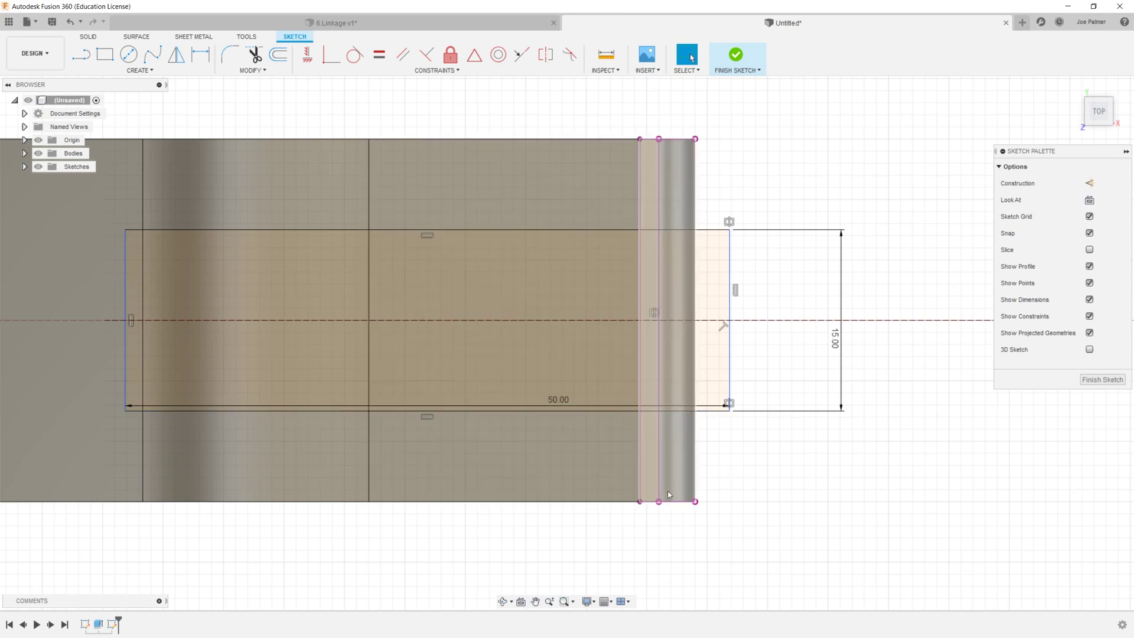
scroll(716, 367, up, 1)
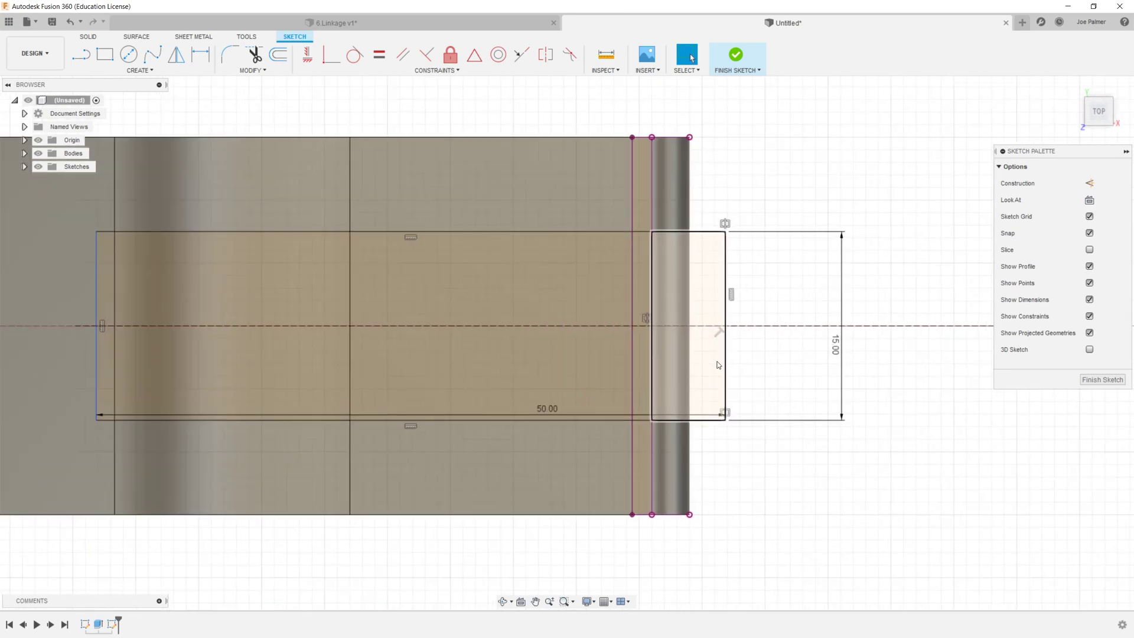
scroll(692, 168, up, 2)
scroll(691, 120, down, 2)
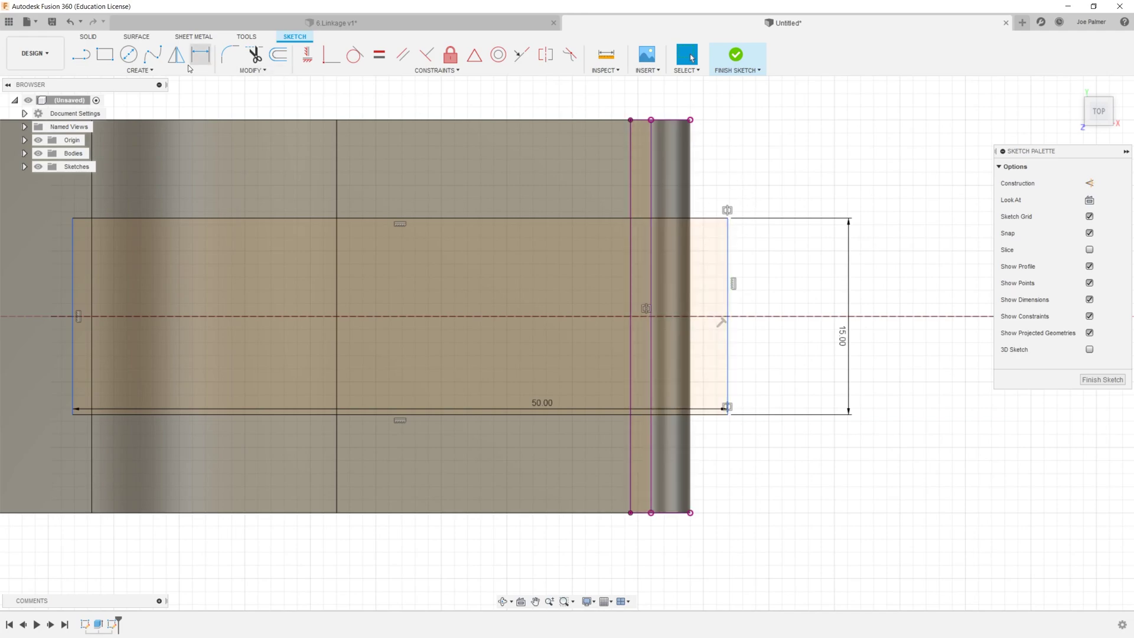
click(82, 54)
click(660, 119)
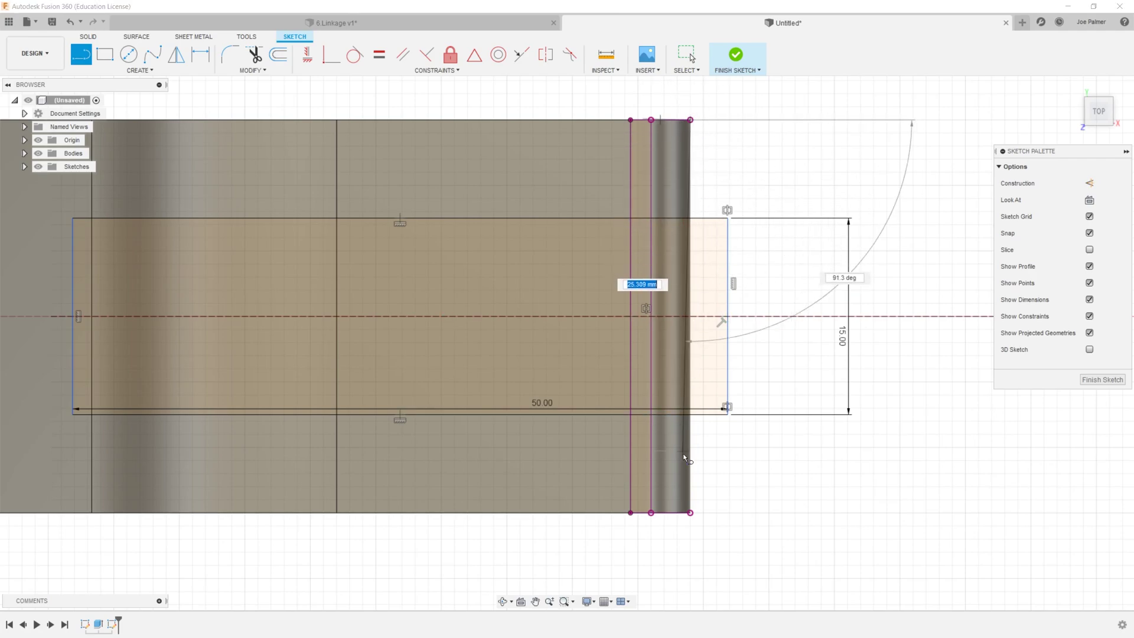
double_click(691, 510)
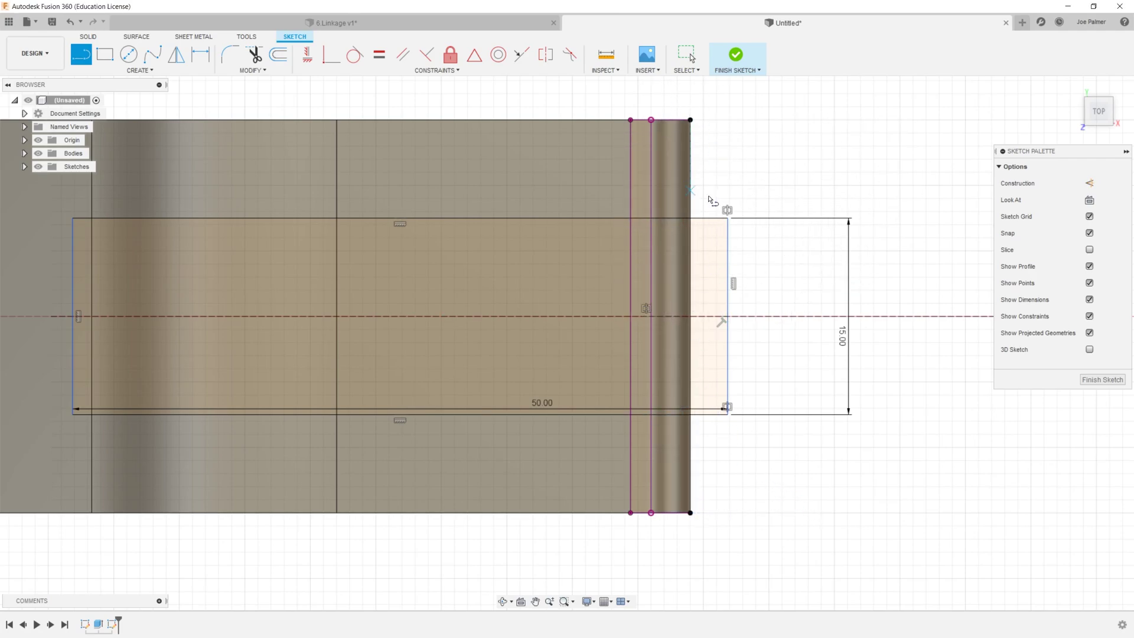
key(Escape)
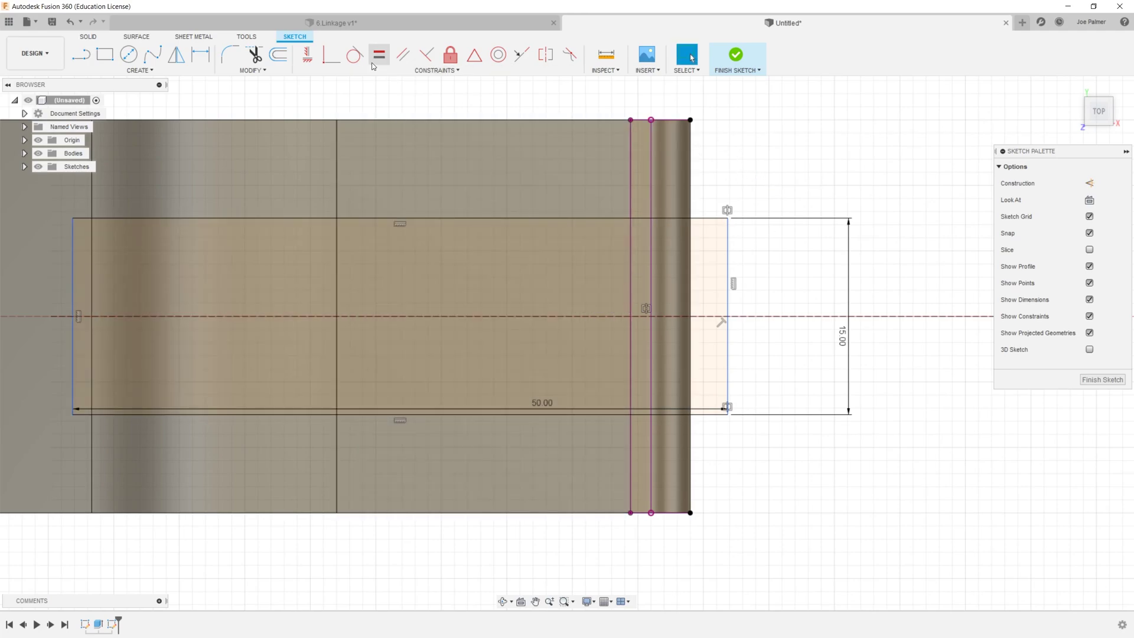
Step: Make the slot rectangle's outer edge coincident with the narrow end's outermost corner point and finish the sketch
click(331, 57)
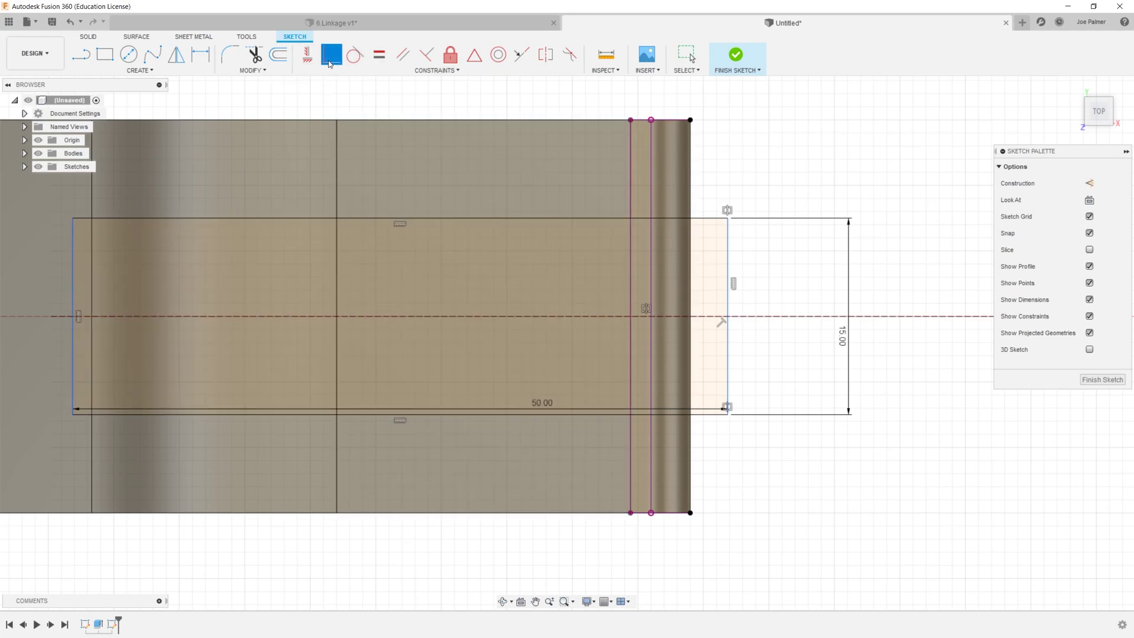
click(728, 248)
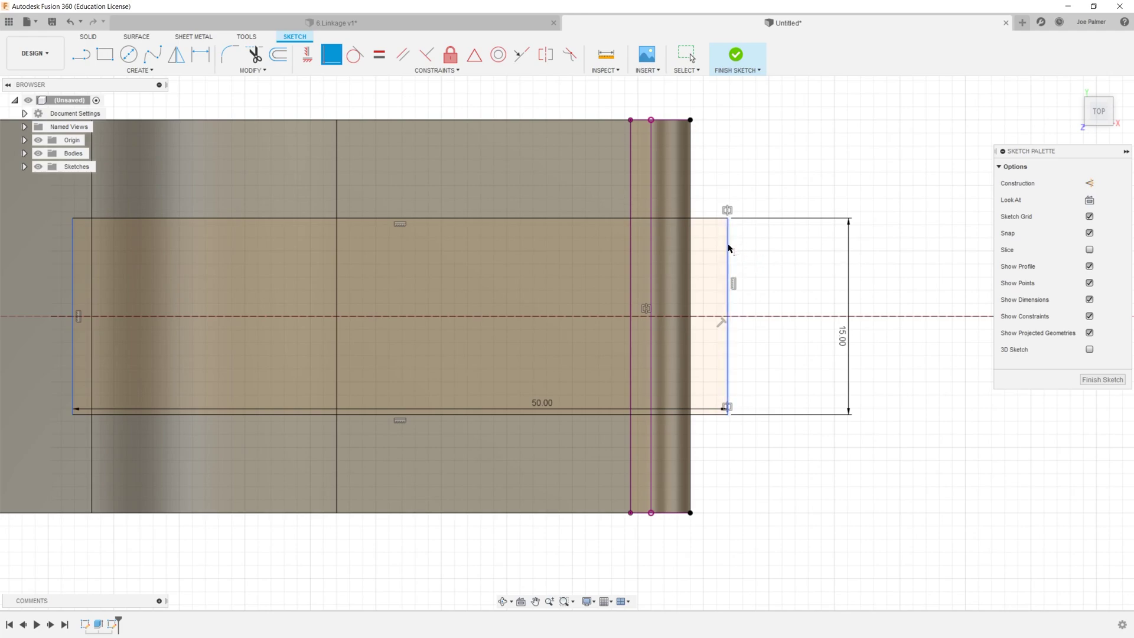
click(690, 121)
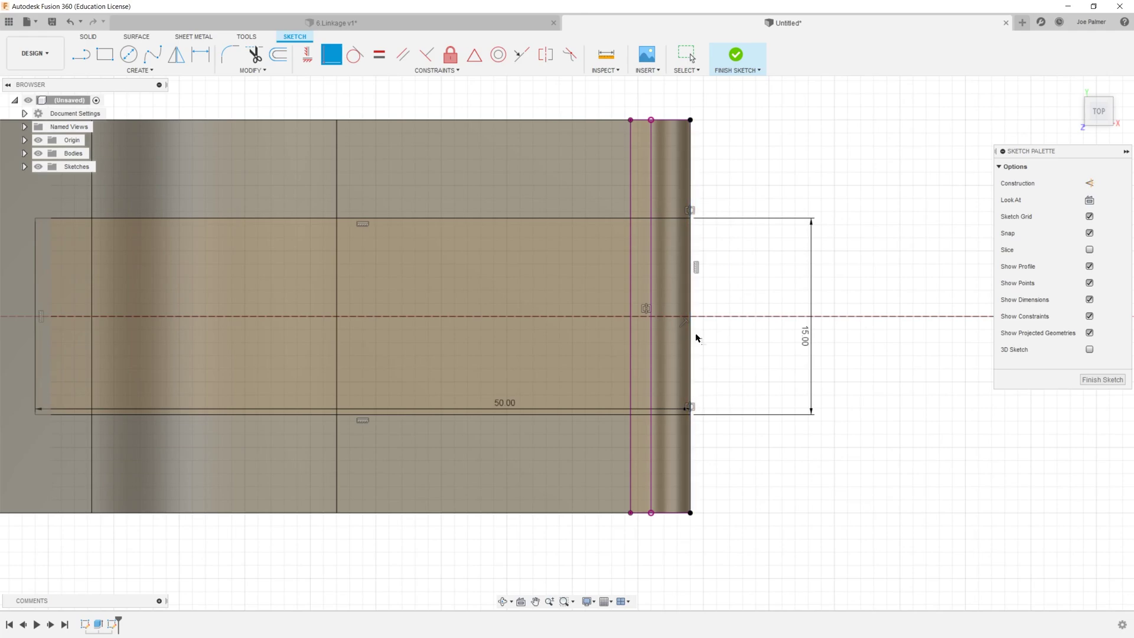
scroll(777, 279, down, 4)
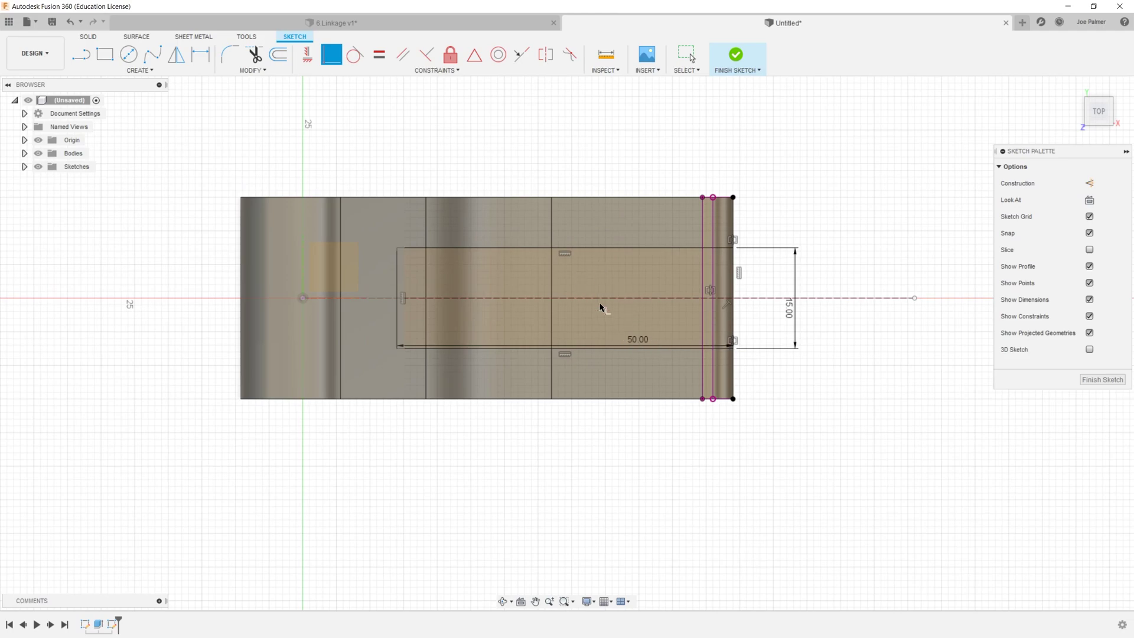
click(1102, 379)
Step: Start an Extrude using all three profile regions that make up the slot rectangle
scroll(726, 451, down, 3)
mouse_move(727, 450)
shift+middle_down()
mouse_move(689, 412)
mouse_move(939, 351)
shift+middle_up()
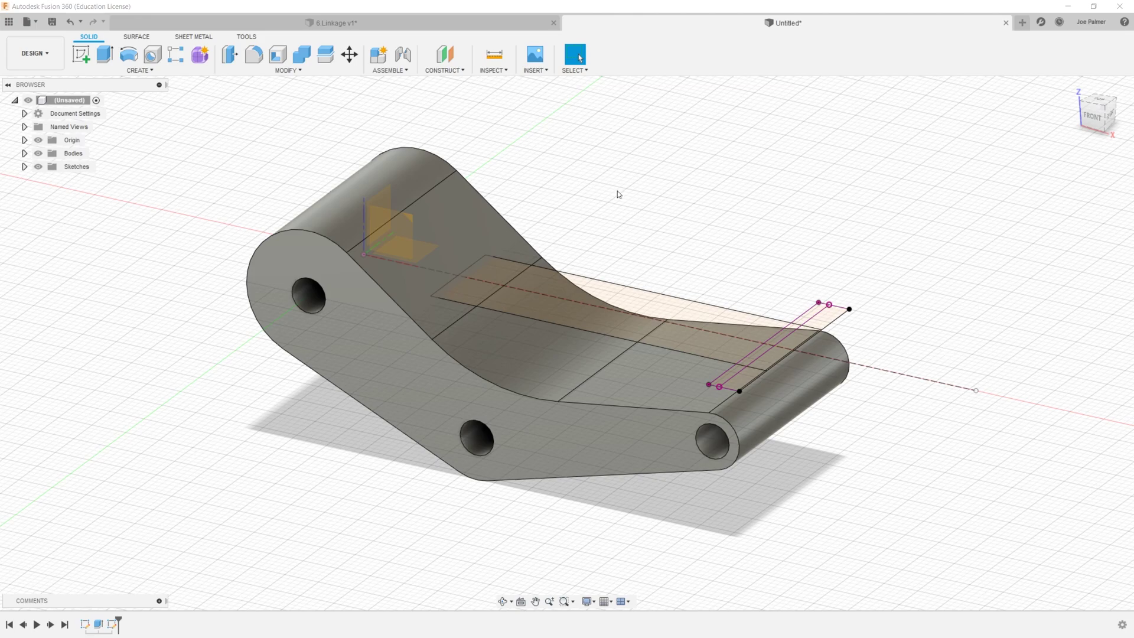
key(e)
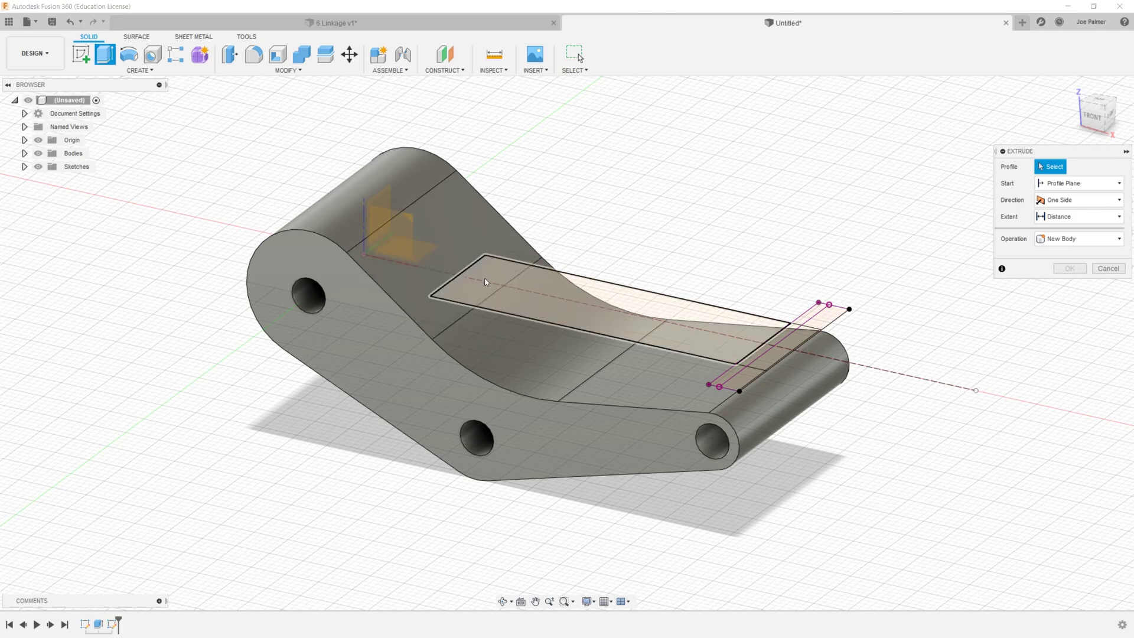
click(494, 281)
scroll(493, 281, up, 5)
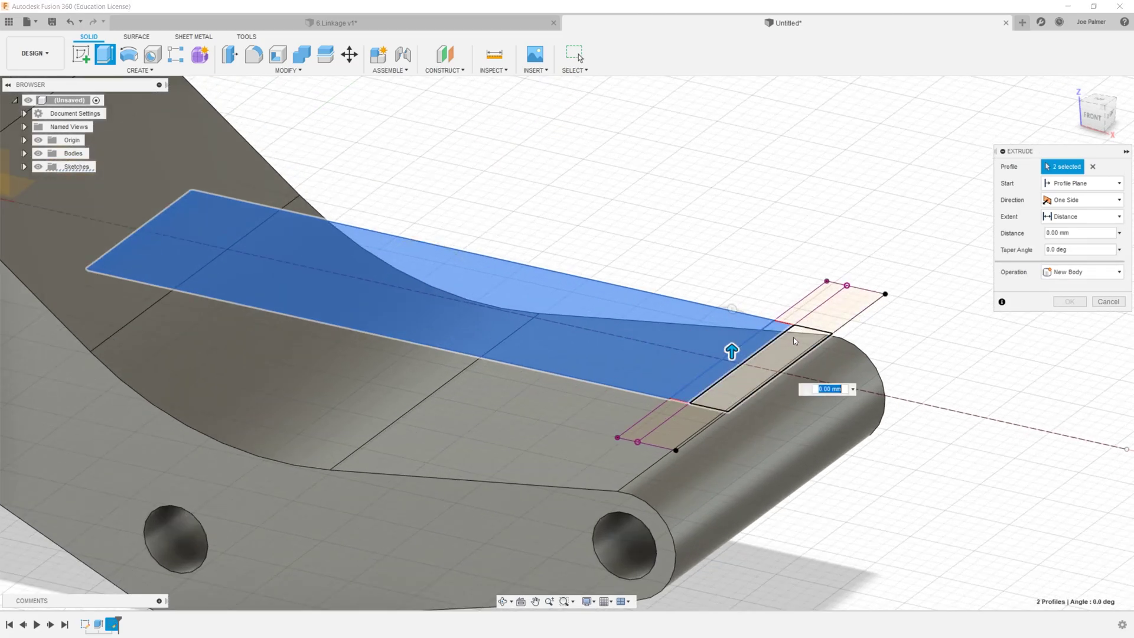
scroll(847, 362, down, 5)
shift+middle_drag(847, 362, 523, 295)
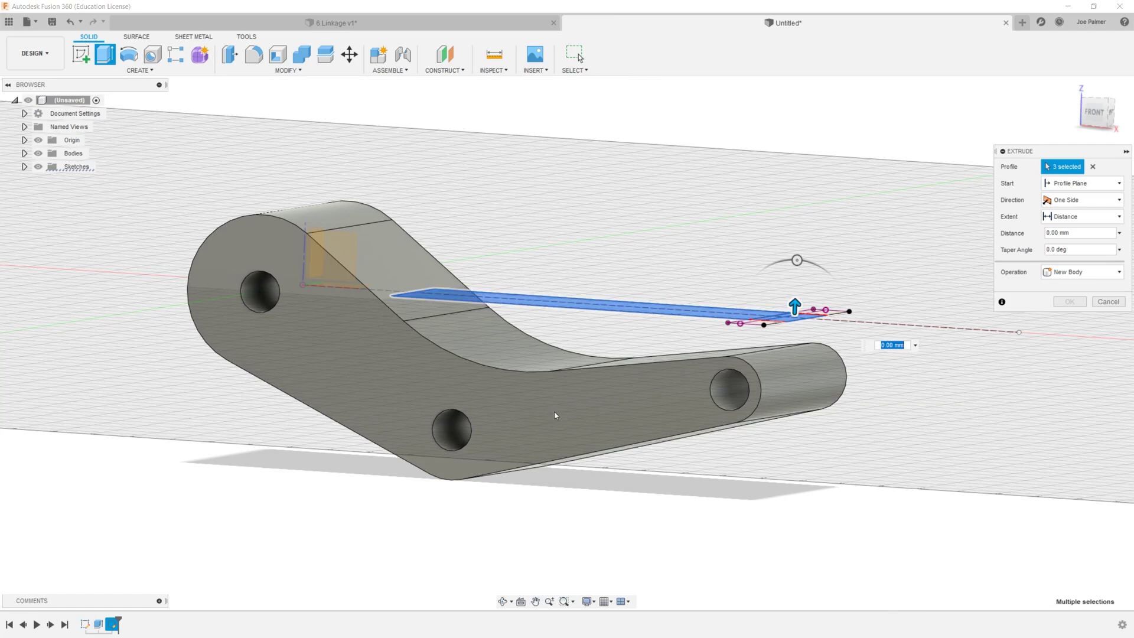
Step: Cut the slot through the body with a two-sided extrude, 11 mm for side 1 and 28 mm for side 2
click(1045, 199)
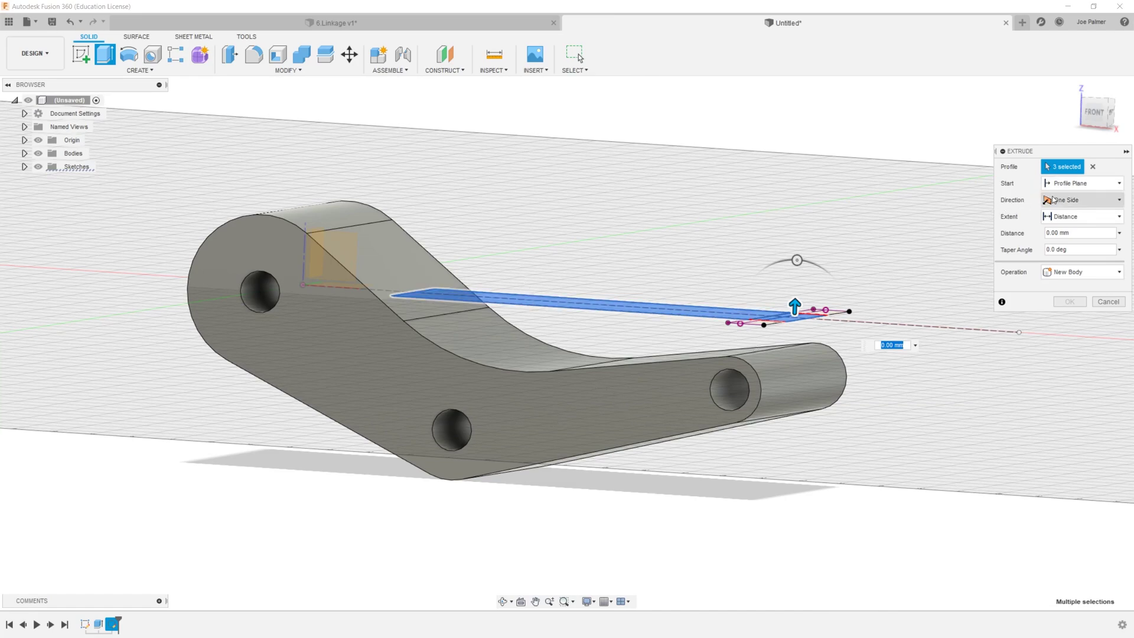
click(1057, 215)
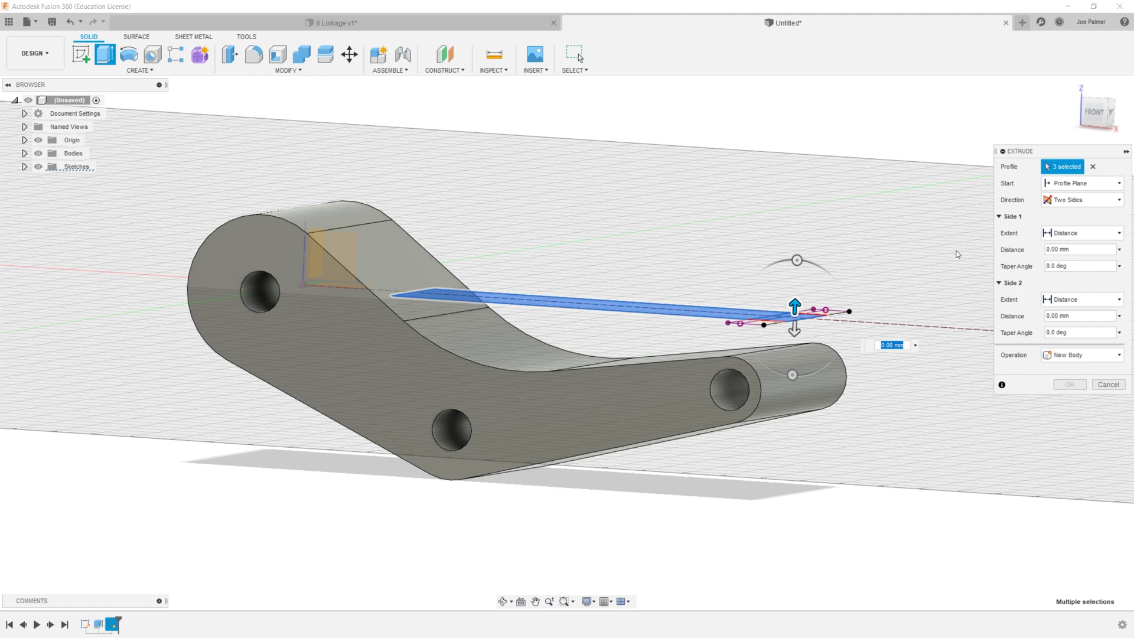
drag(794, 304, 799, 212)
drag(795, 329, 786, 565)
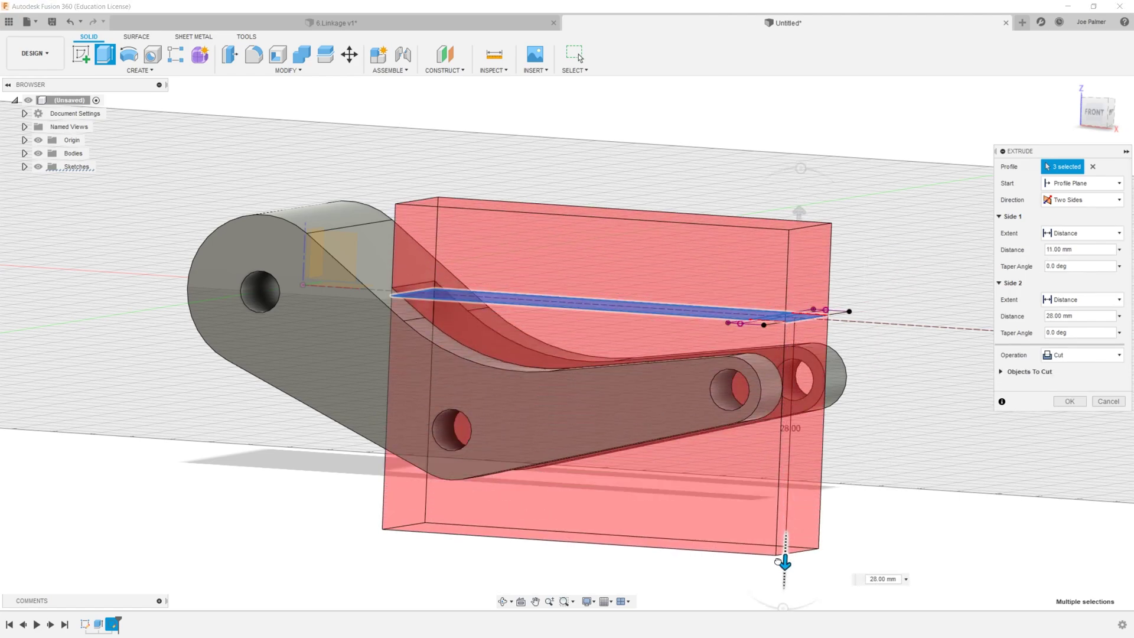
shift+middle_drag(786, 566, 732, 596)
scroll(830, 366, down, 1)
shift+middle_drag(829, 370, 741, 333)
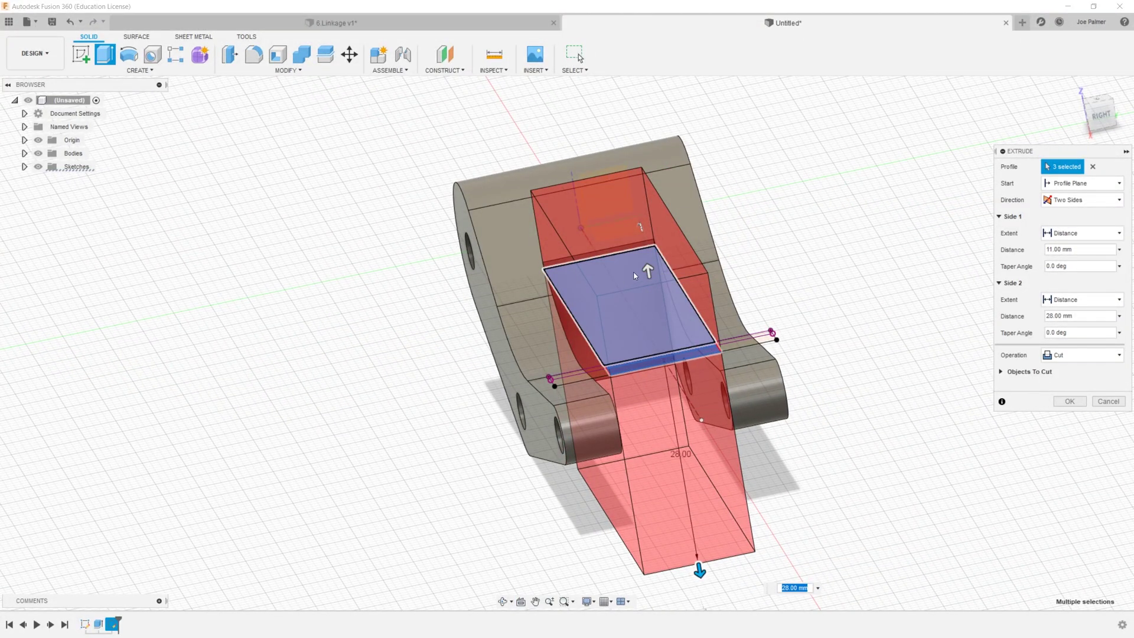
shift+middle_drag(624, 280, 531, 289)
scroll(461, 297, up, 5)
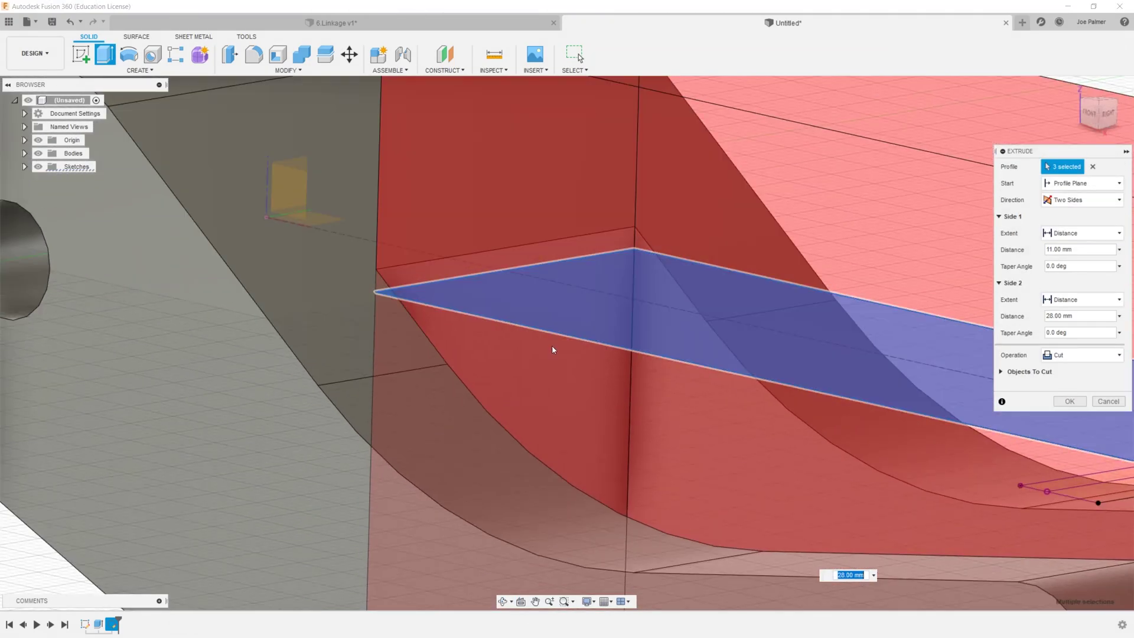
scroll(410, 214, down, 5)
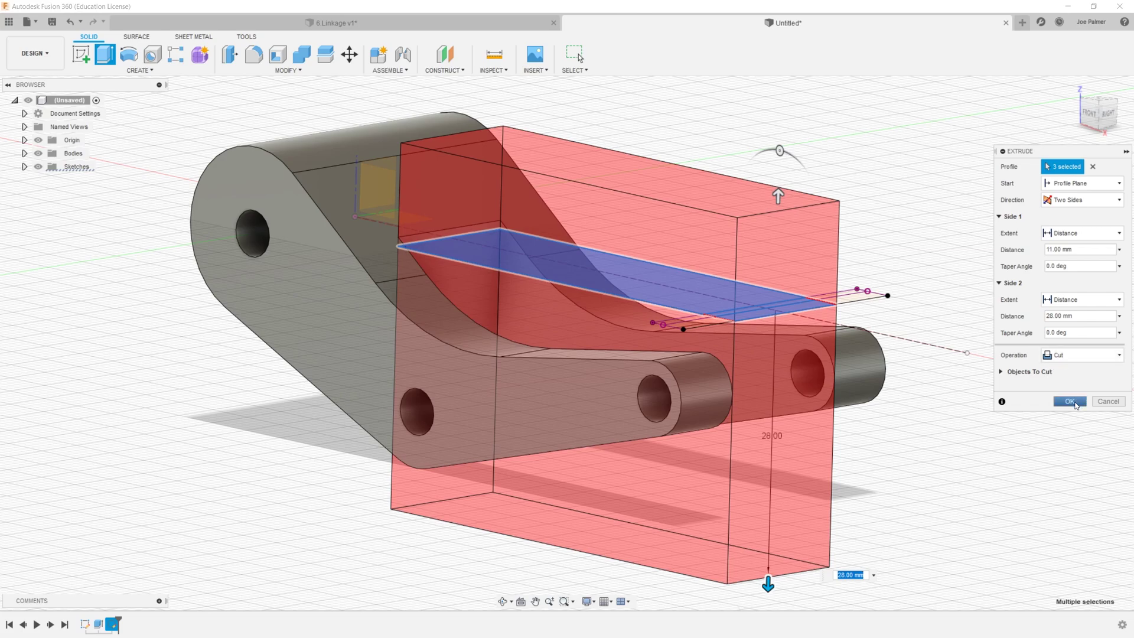
click(1064, 401)
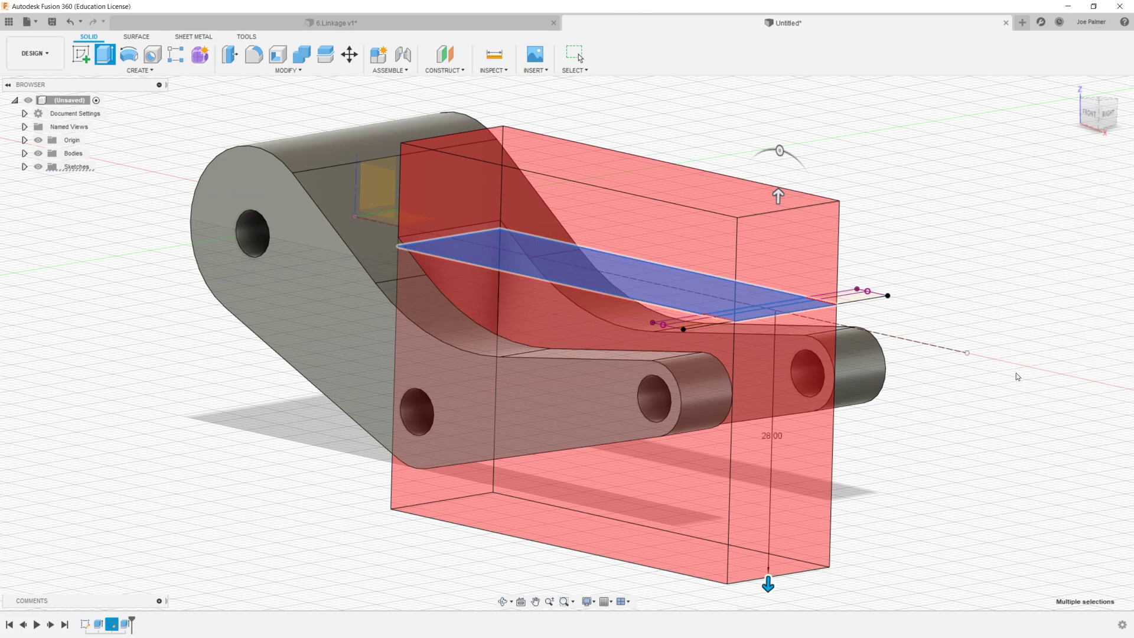
Step: Switch to the 6.Linkage v1 design and check the radii of the rounded inner corners of its slot
click(437, 26)
shift+middle_drag(630, 308, 593, 253)
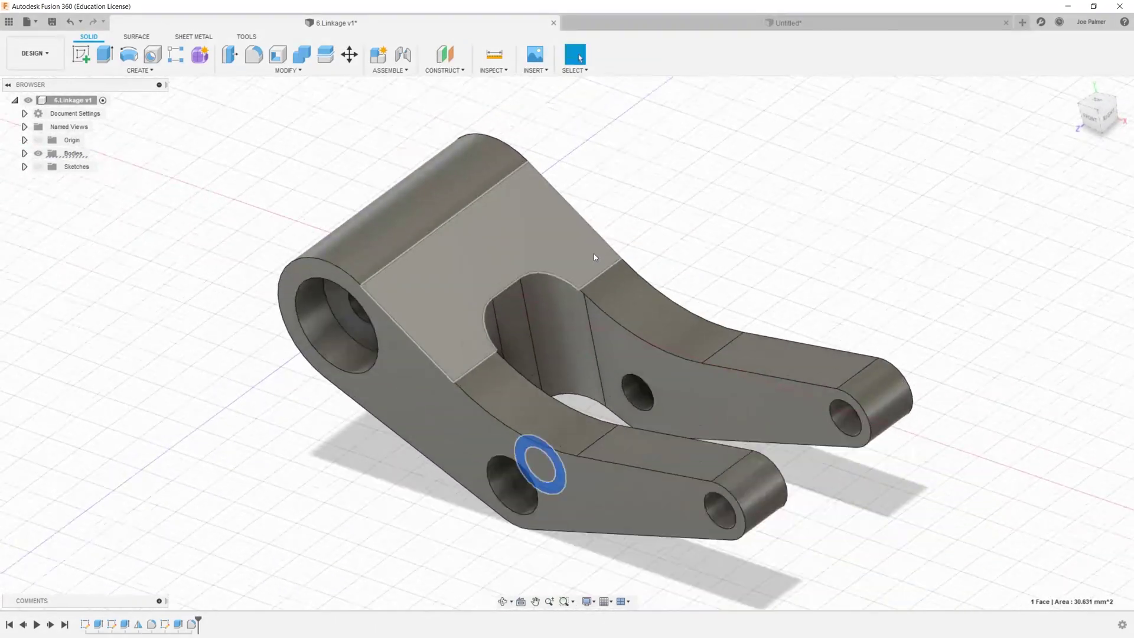
scroll(593, 253, up, 1)
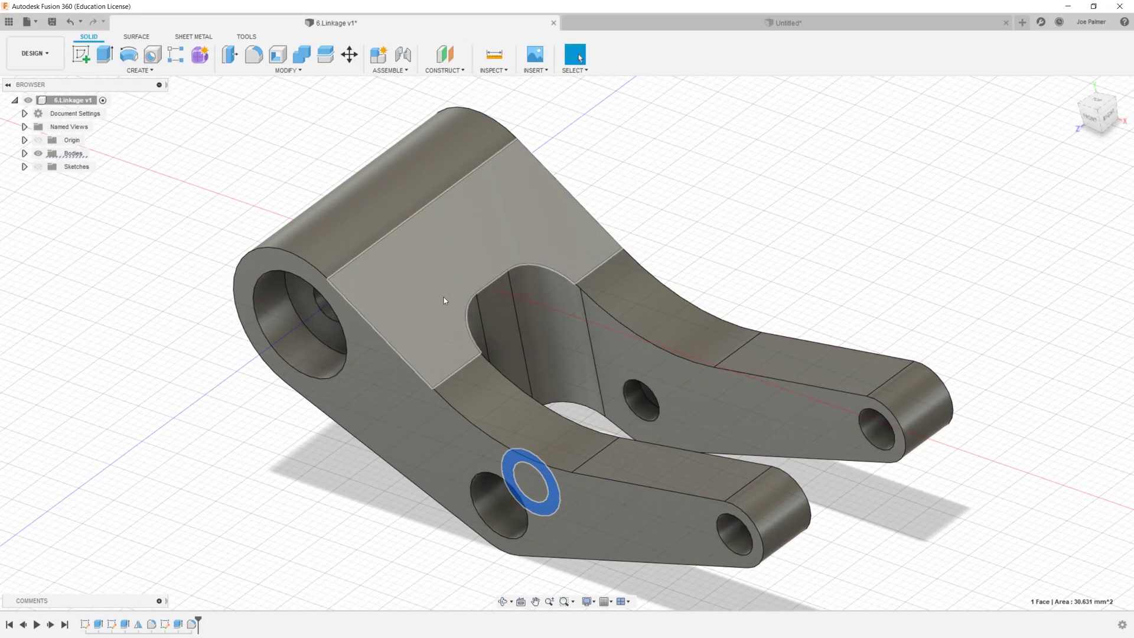
scroll(557, 319, up, 3)
click(530, 285)
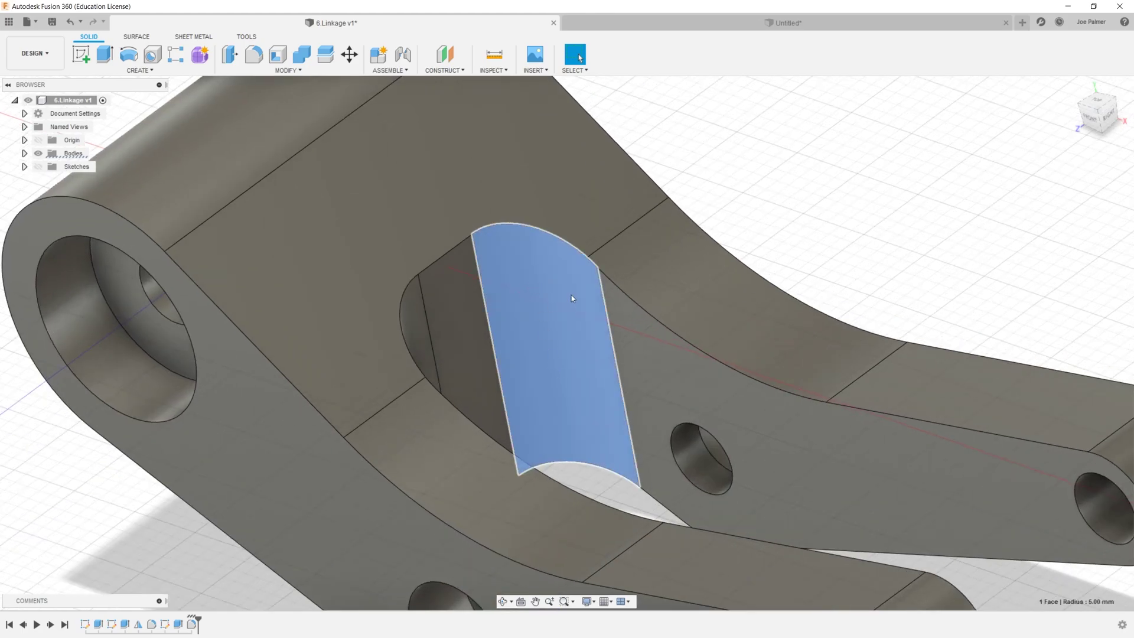
shift+middle_drag(572, 295, 534, 324)
click(409, 352)
shift+middle_drag(487, 354, 599, 295)
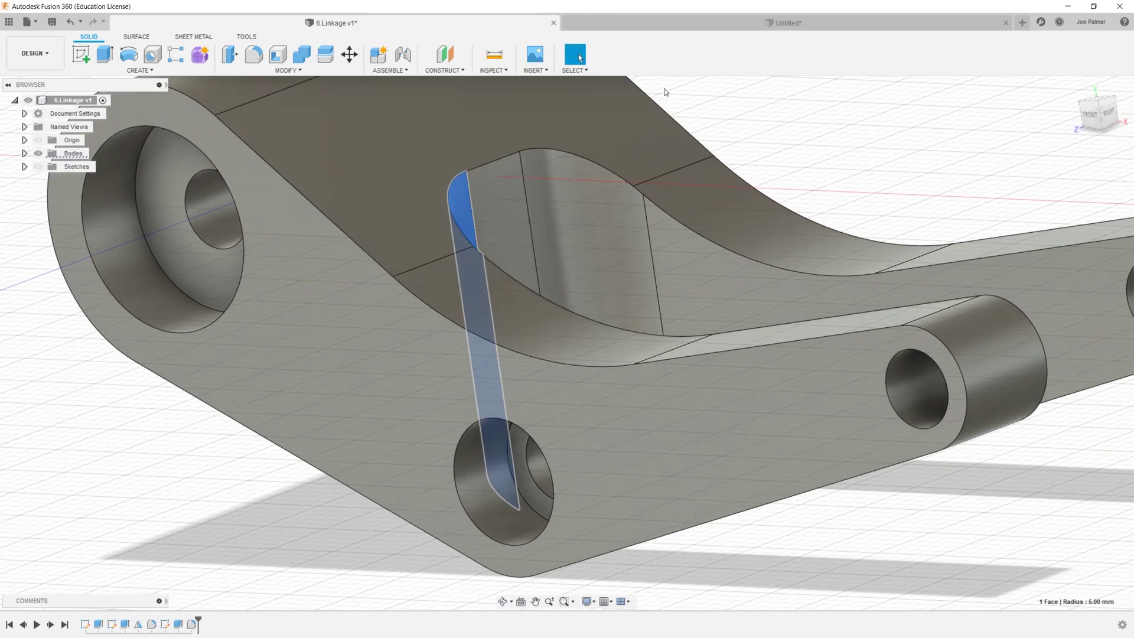
Step: Return to the untitled design and fillet the two inner corner edges of the slot with a 5 mm radius
click(670, 23)
click(288, 70)
click(251, 97)
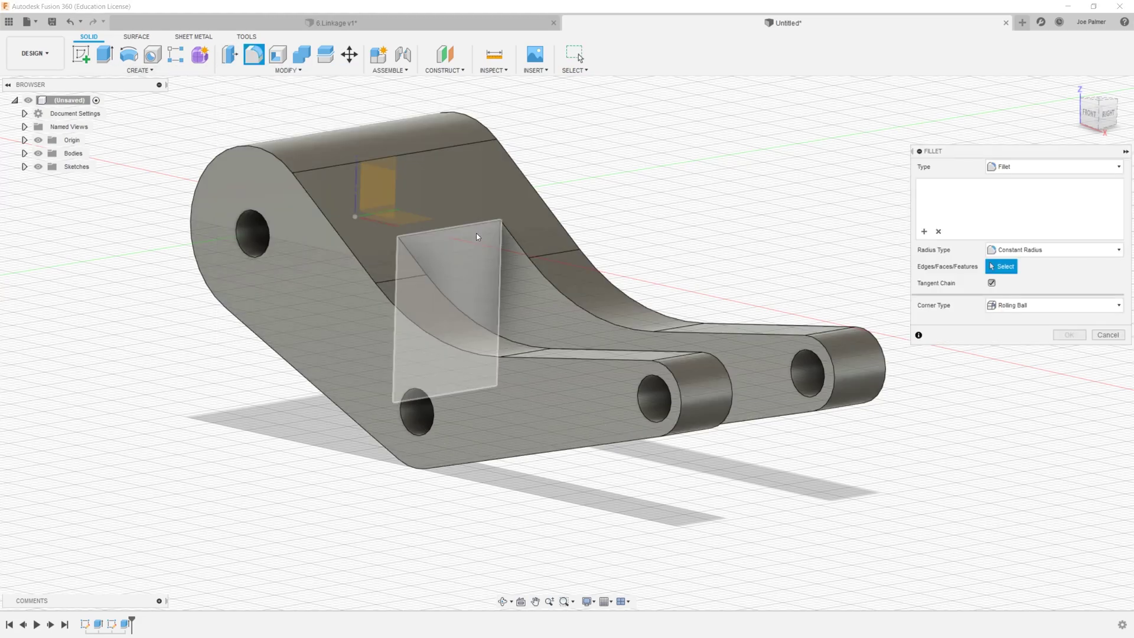
click(499, 254)
shift+middle_drag(499, 254, 561, 241)
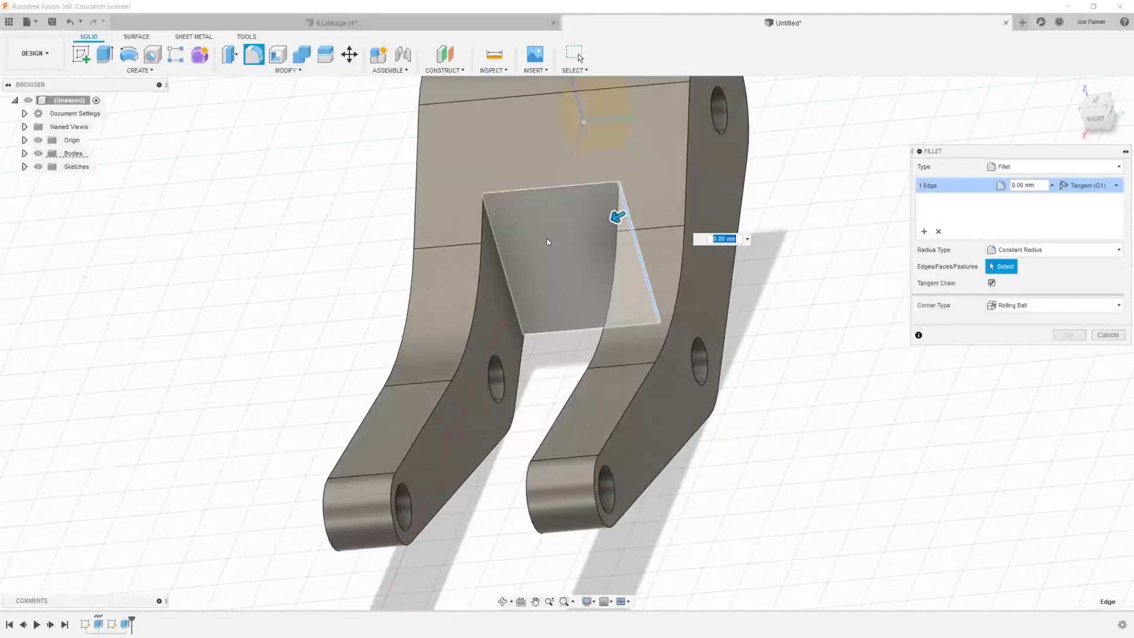
click(501, 253)
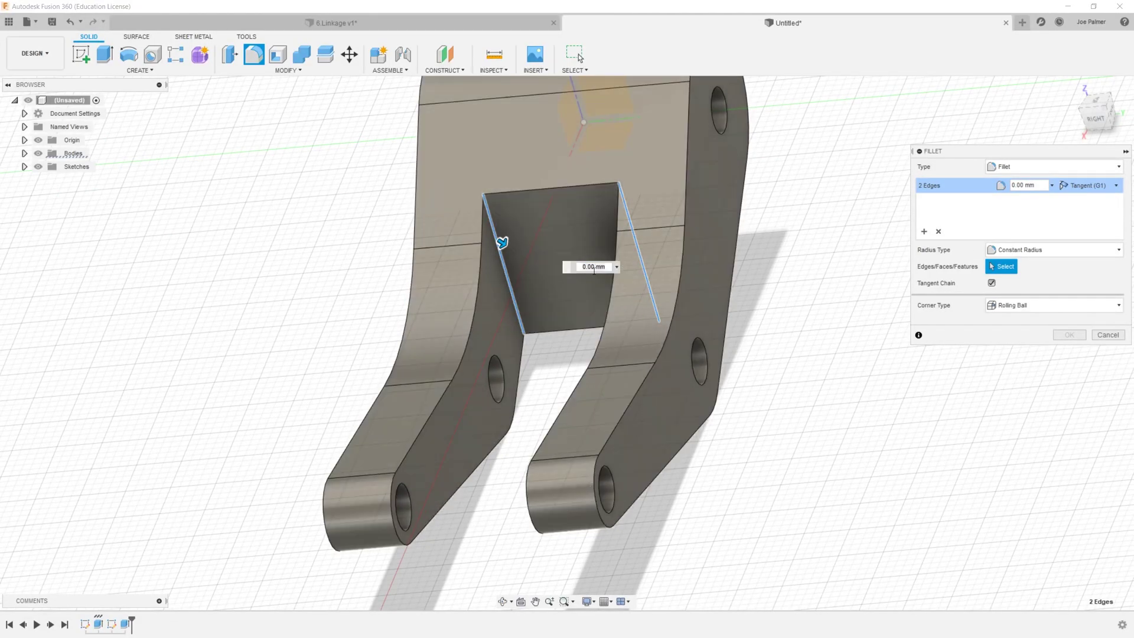
text(5)
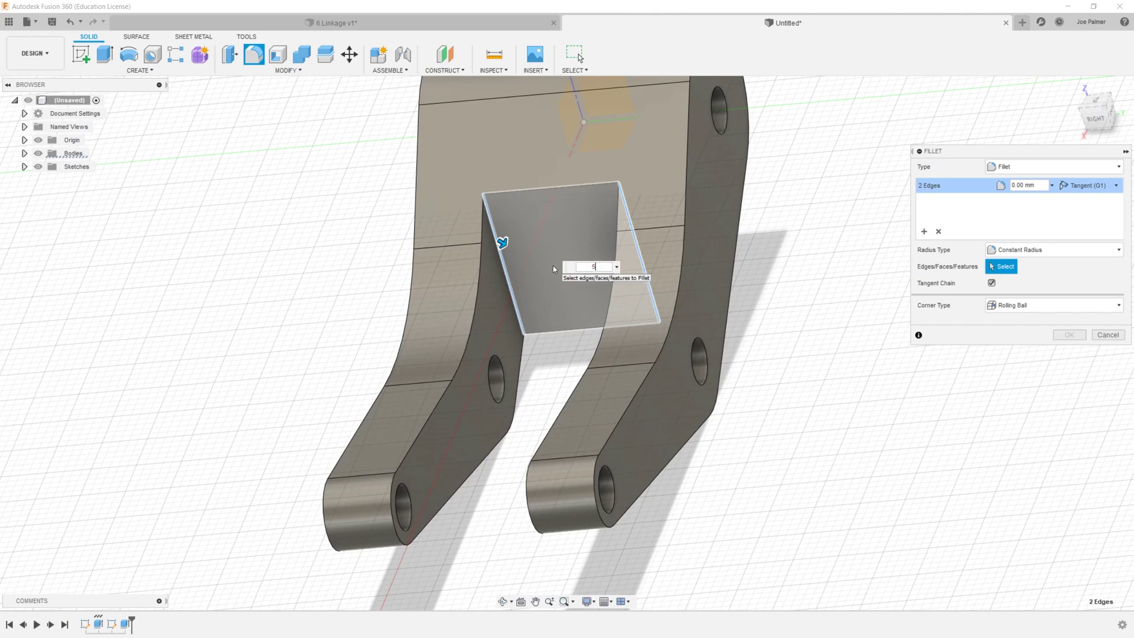
click(1067, 335)
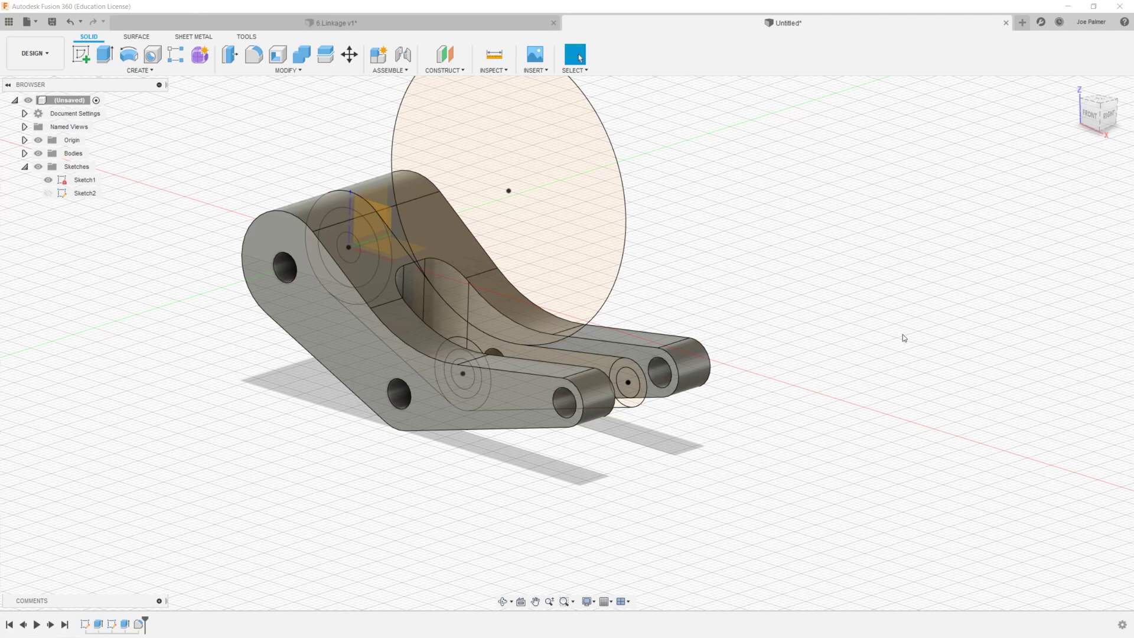
Step: Create a new sketch on the body's flat front side face
scroll(828, 278, down, 2)
scroll(738, 271, up, 2)
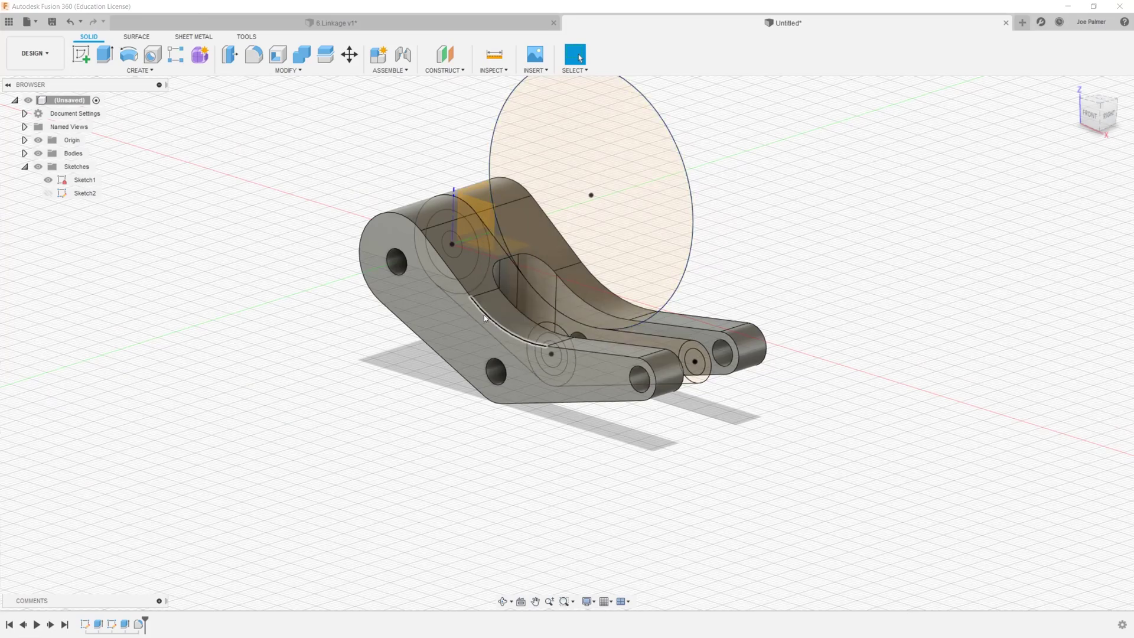
click(437, 328)
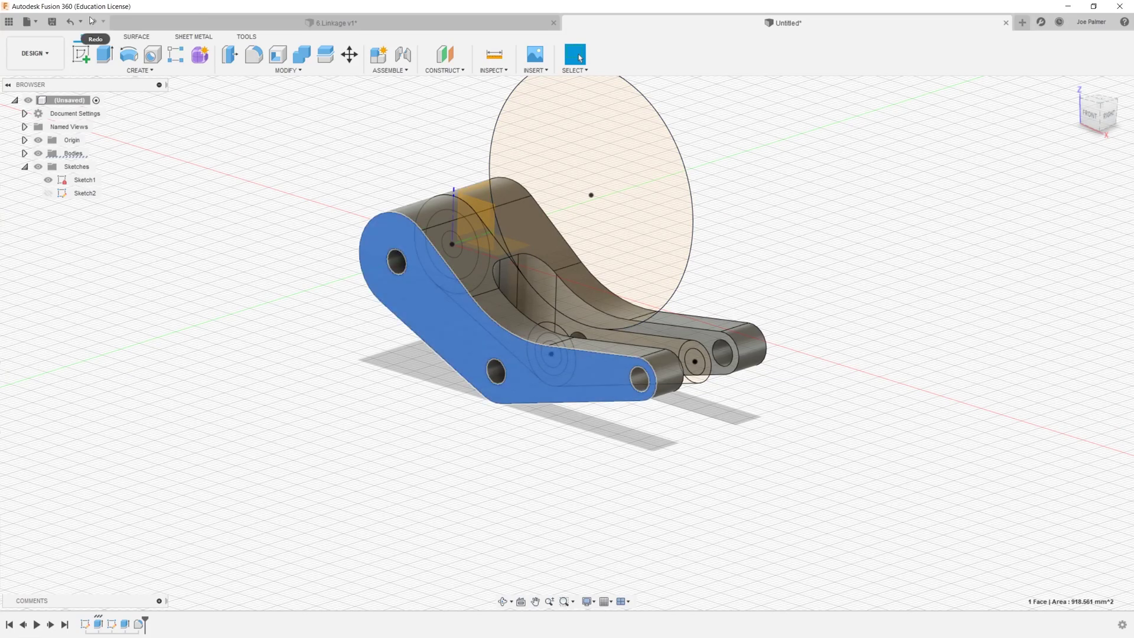
click(87, 60)
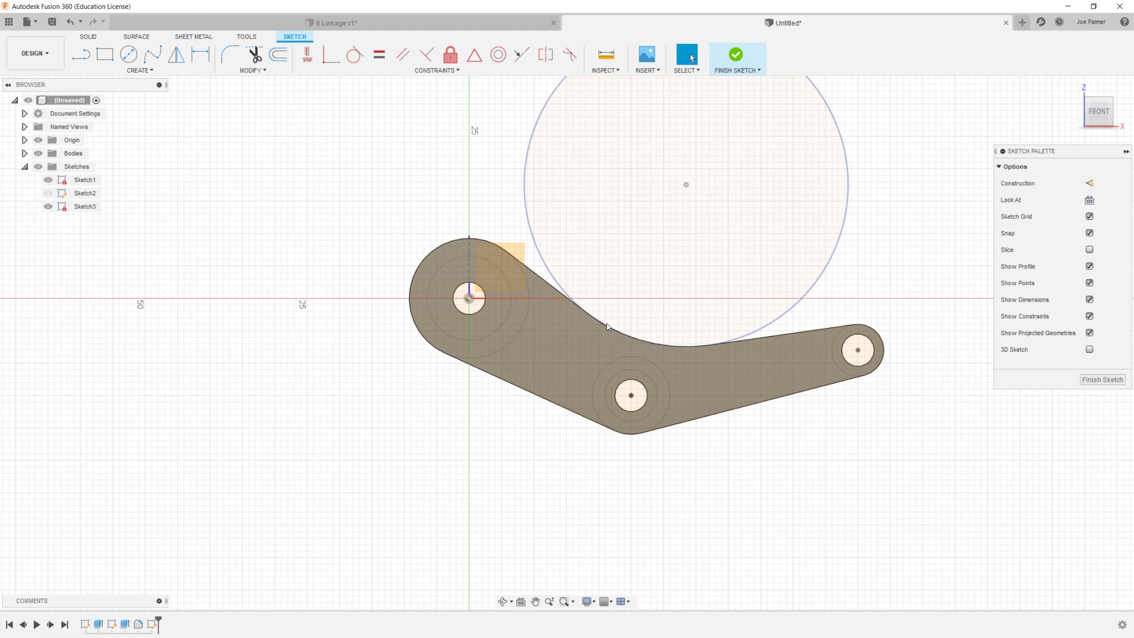
Step: Project the counterbore circles around the large-end hole and the middle hole from the first sketch, and finish the sketch
click(154, 74)
mouse_move(156, 279)
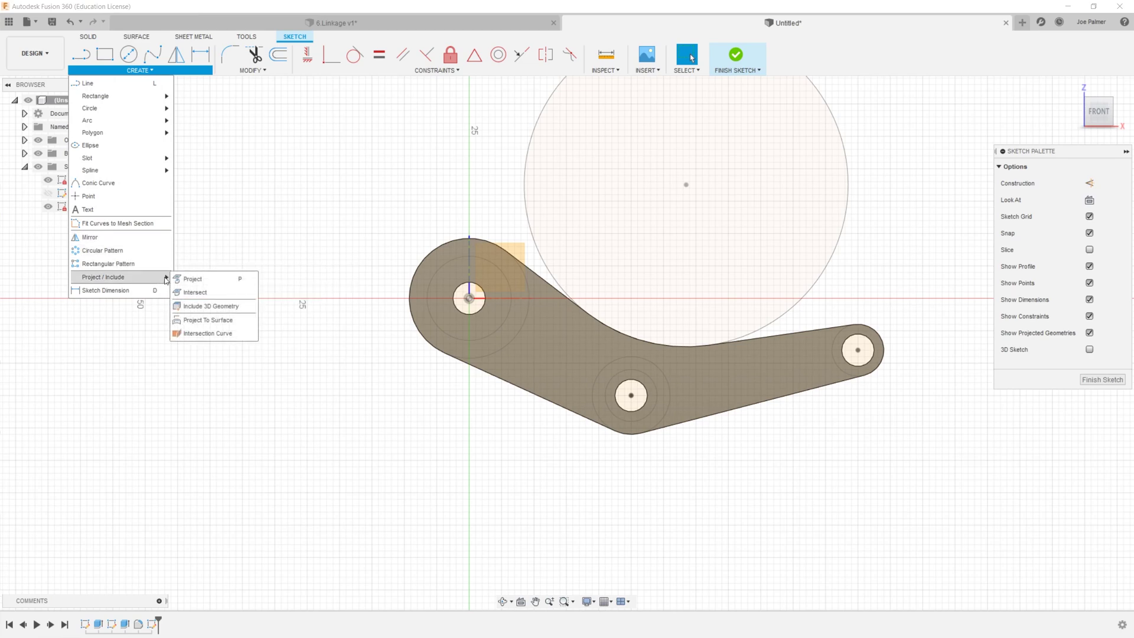
click(195, 277)
scroll(520, 271, up, 5)
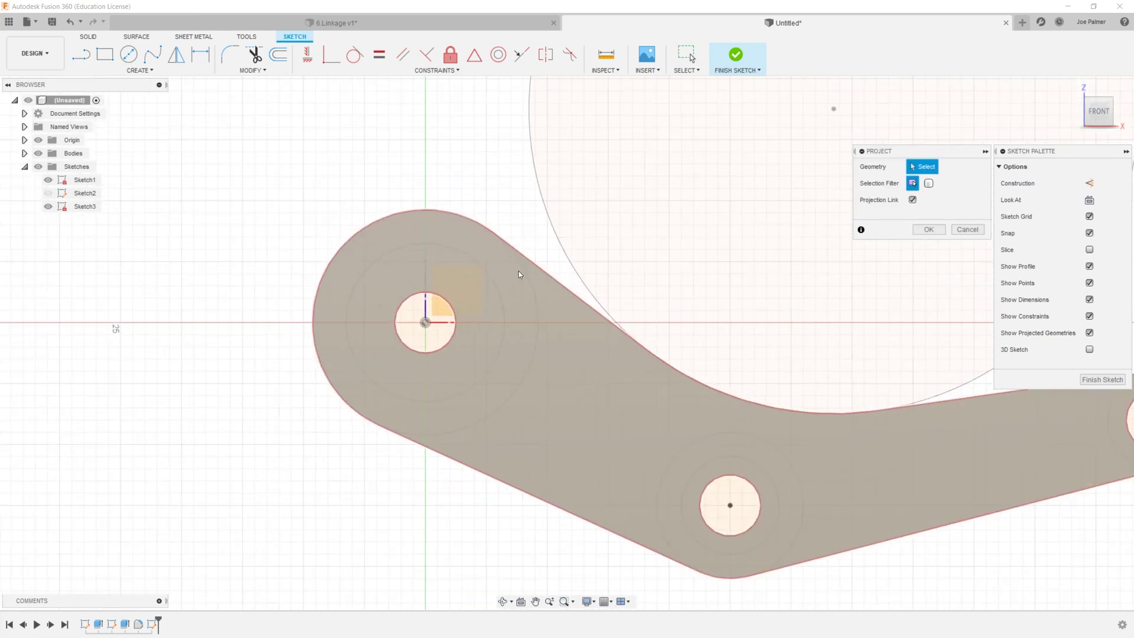
scroll(490, 289, down, 5)
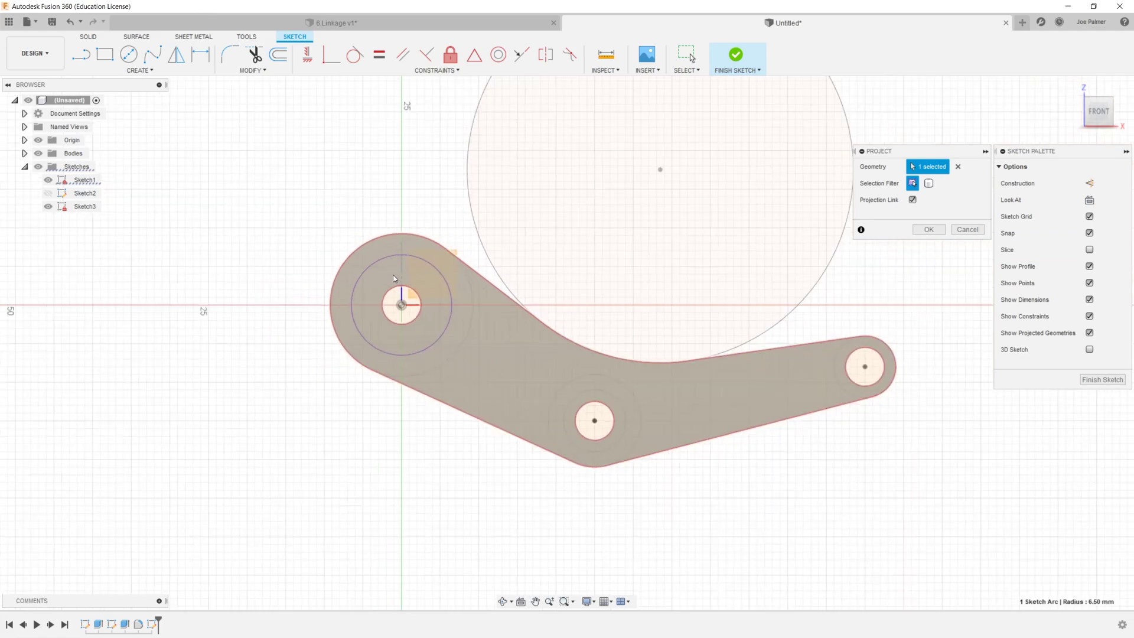
click(392, 274)
scroll(638, 409, up, 5)
click(608, 453)
scroll(370, 391, down, 5)
scroll(804, 378, up, 5)
scroll(815, 359, down, 5)
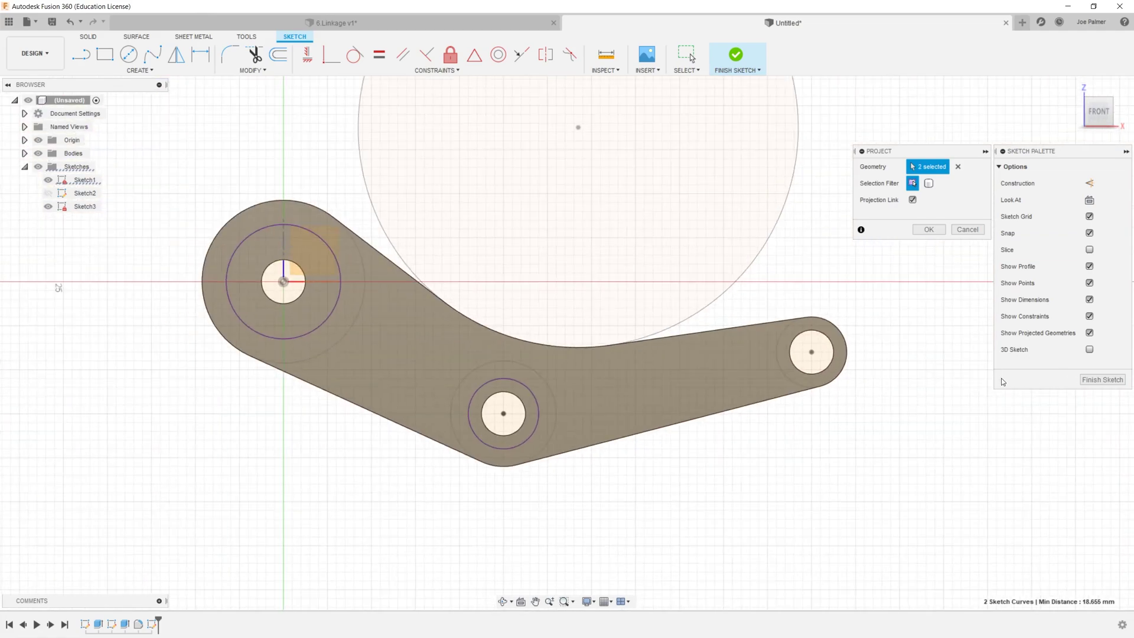
click(930, 234)
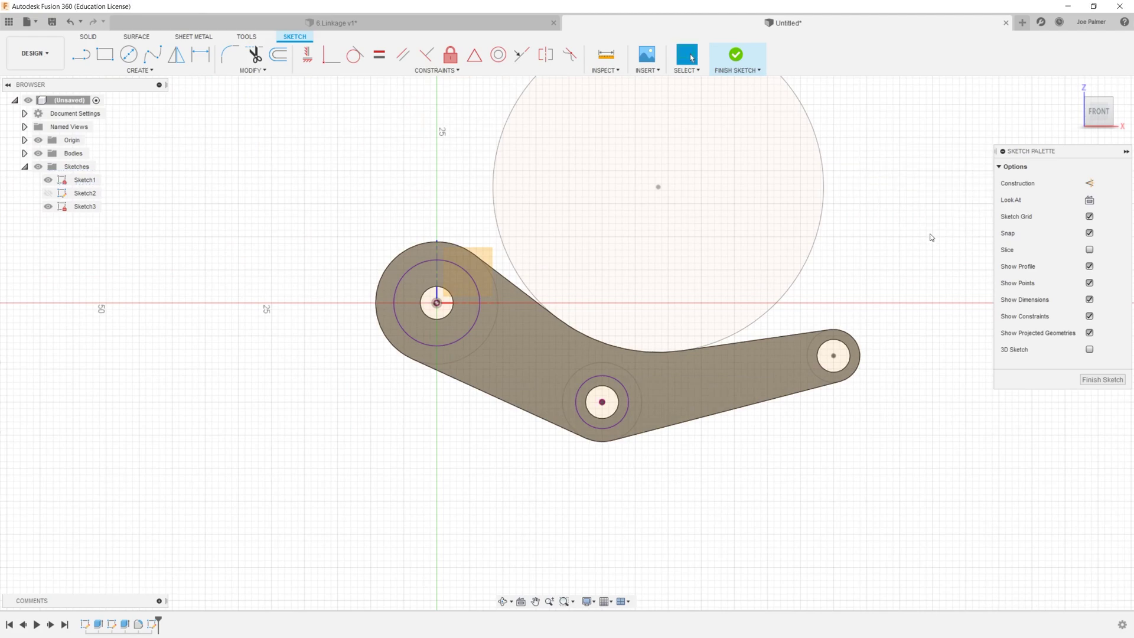
click(1093, 383)
Step: Extrude the two ring profiles around the large-end and middle holes as a cut with a distance of -5 mm
scroll(549, 301, up, 3)
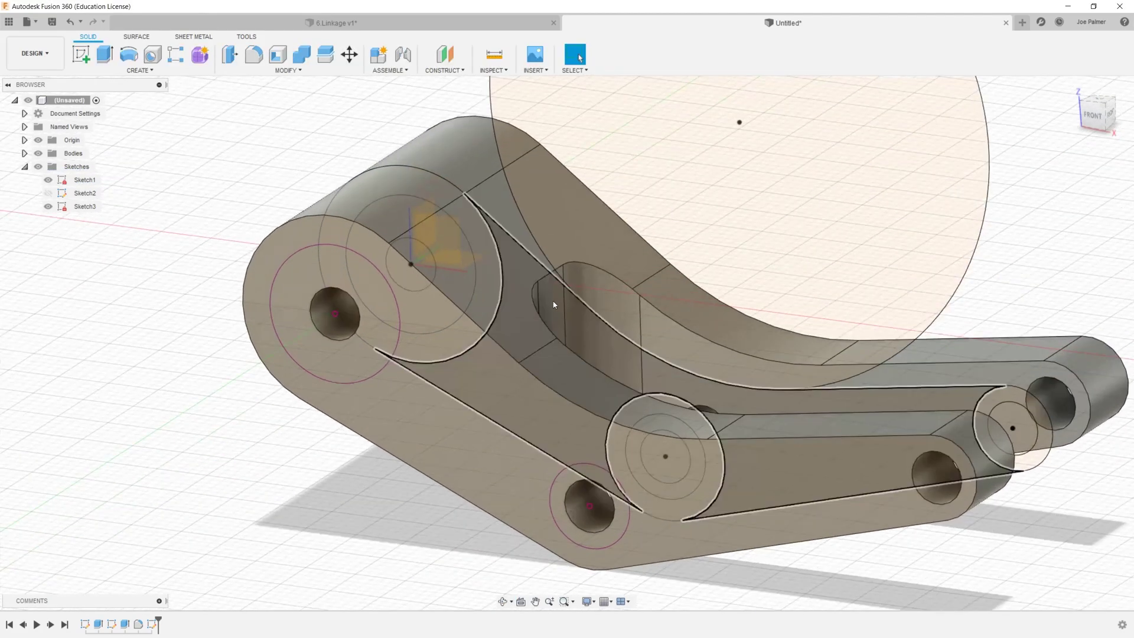
key(d)
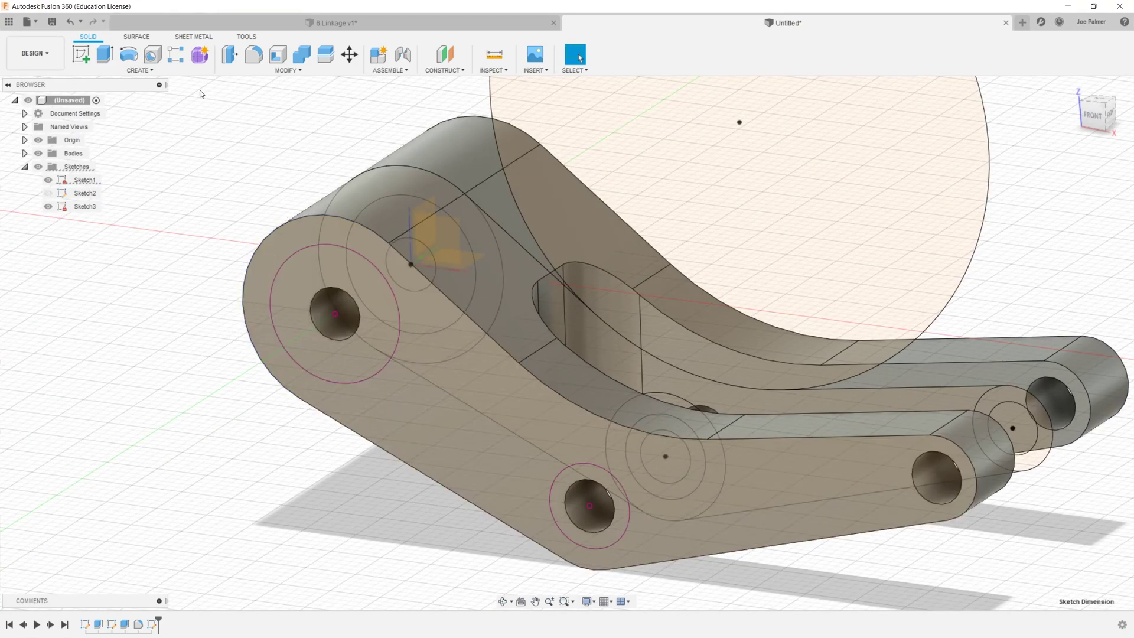
key(e)
click(387, 313)
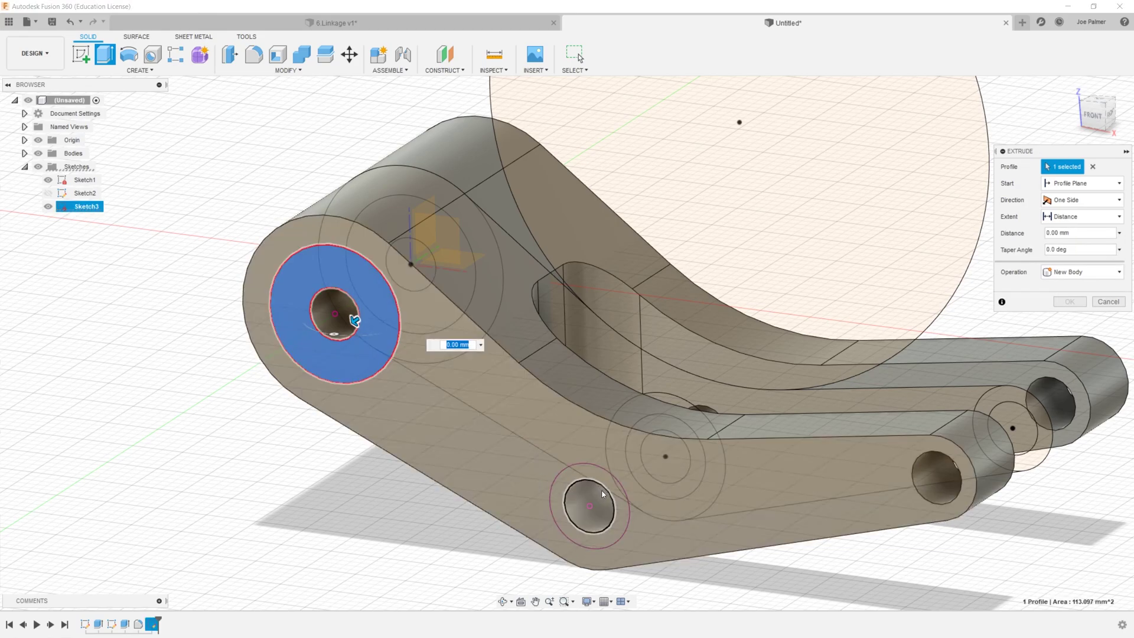
click(614, 484)
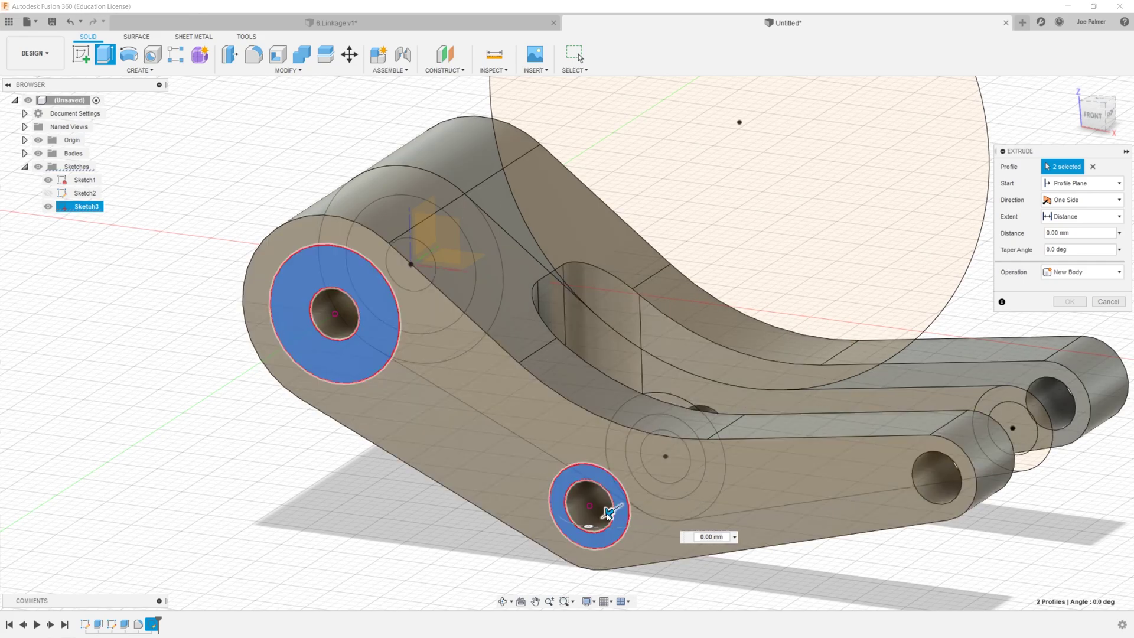
drag(608, 512, 632, 510)
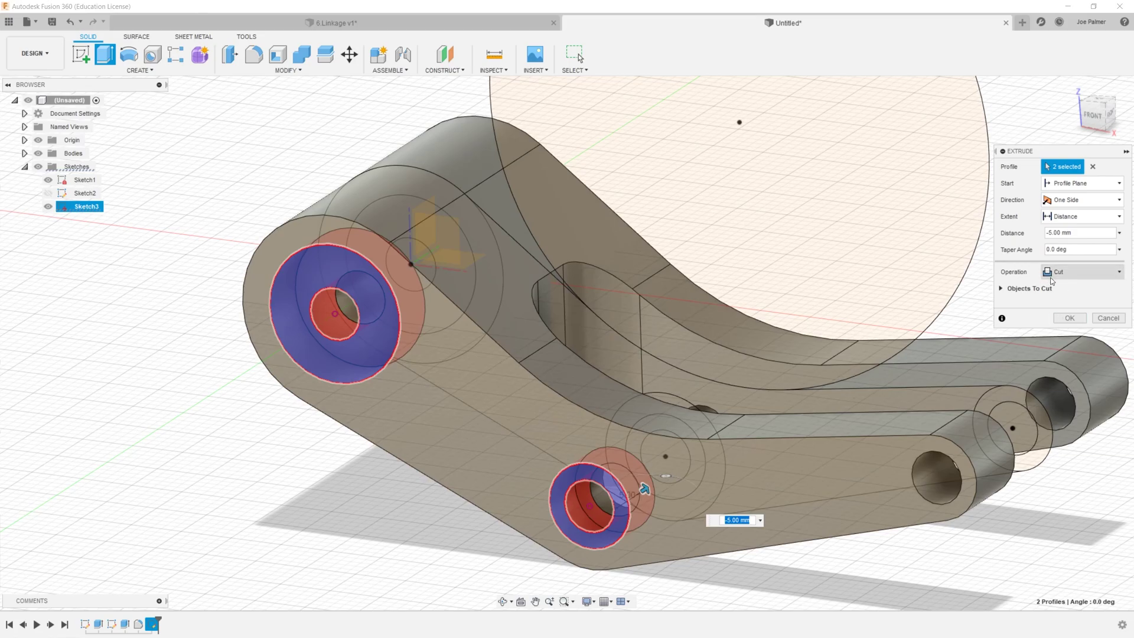
click(1069, 318)
Step: Mirror the counterbore cut feature across the XZ origin plane onto the opposite side of the body
scroll(477, 313, down, 3)
shift+middle_drag(624, 321, 874, 225)
scroll(880, 313, down, 3)
shift+middle_drag(811, 261, 842, 258)
scroll(753, 240, up, 3)
shift+middle_drag(752, 243, 804, 308)
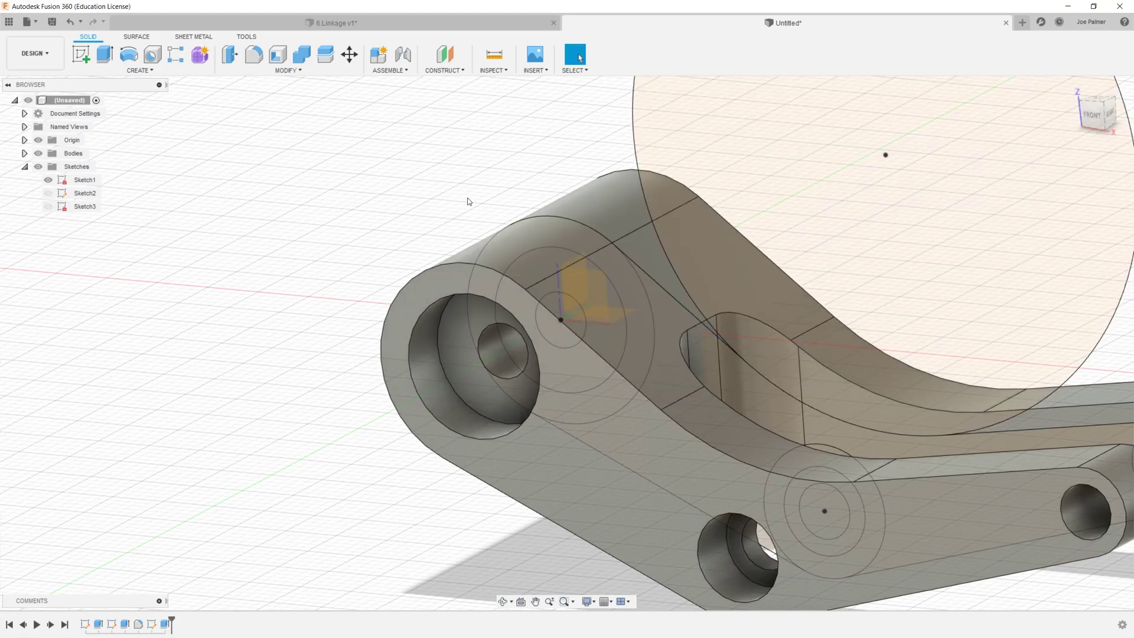
click(140, 71)
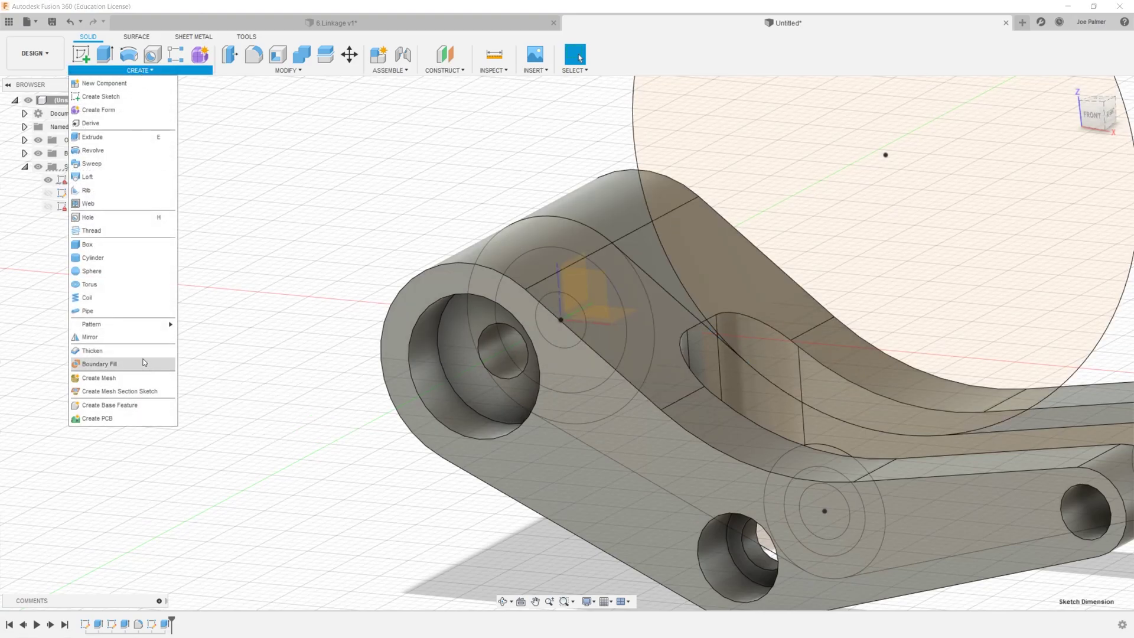
click(135, 338)
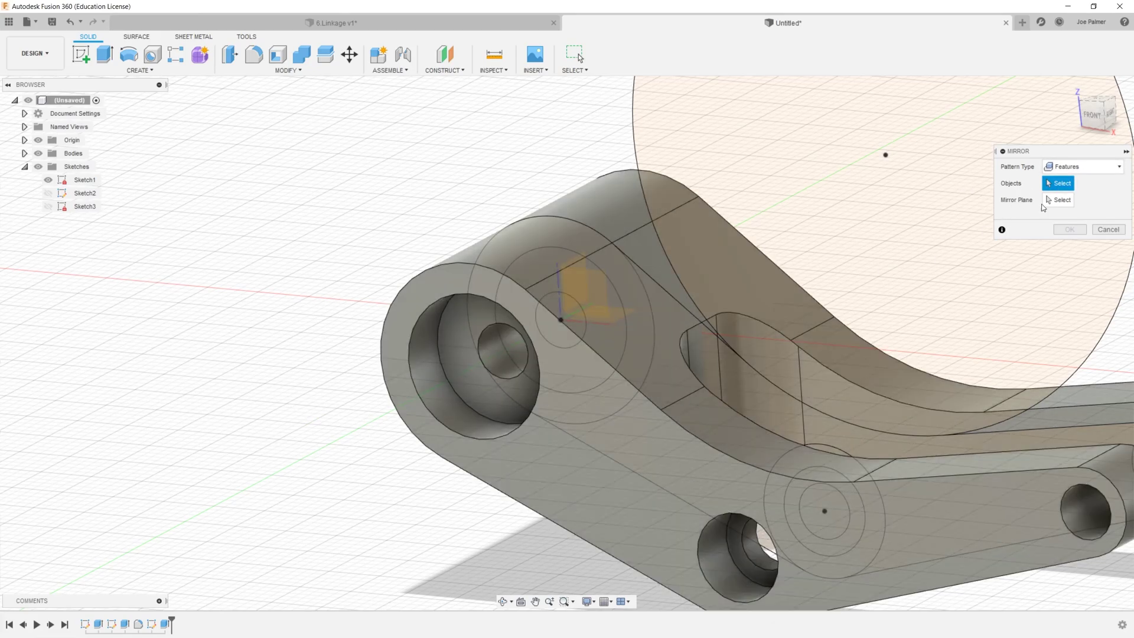
click(166, 626)
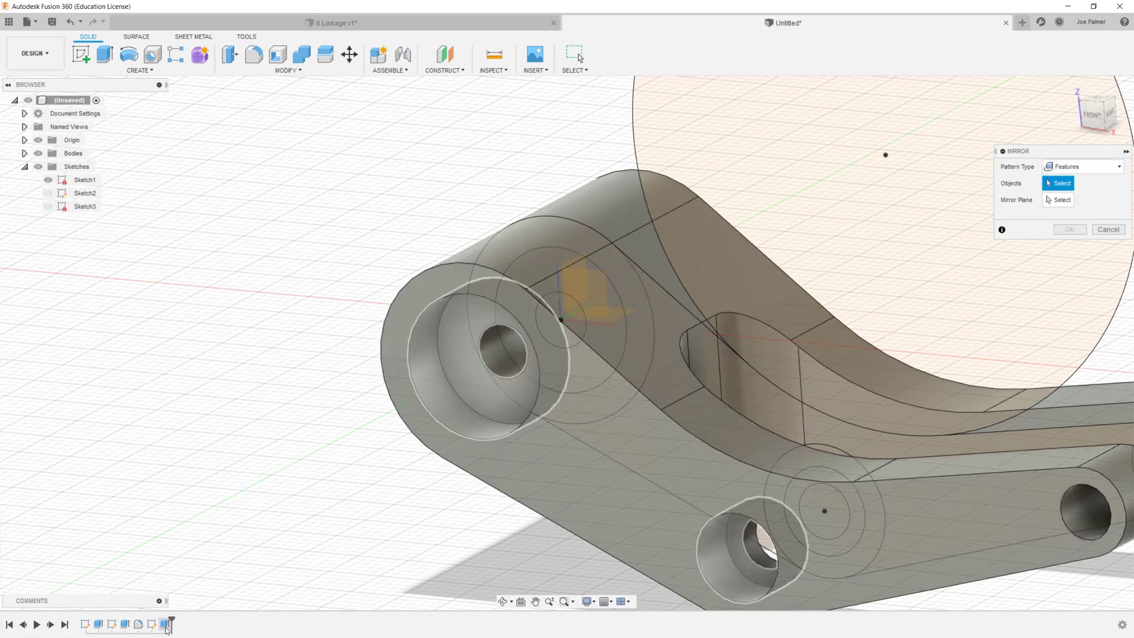
click(1068, 199)
scroll(590, 273, up, 5)
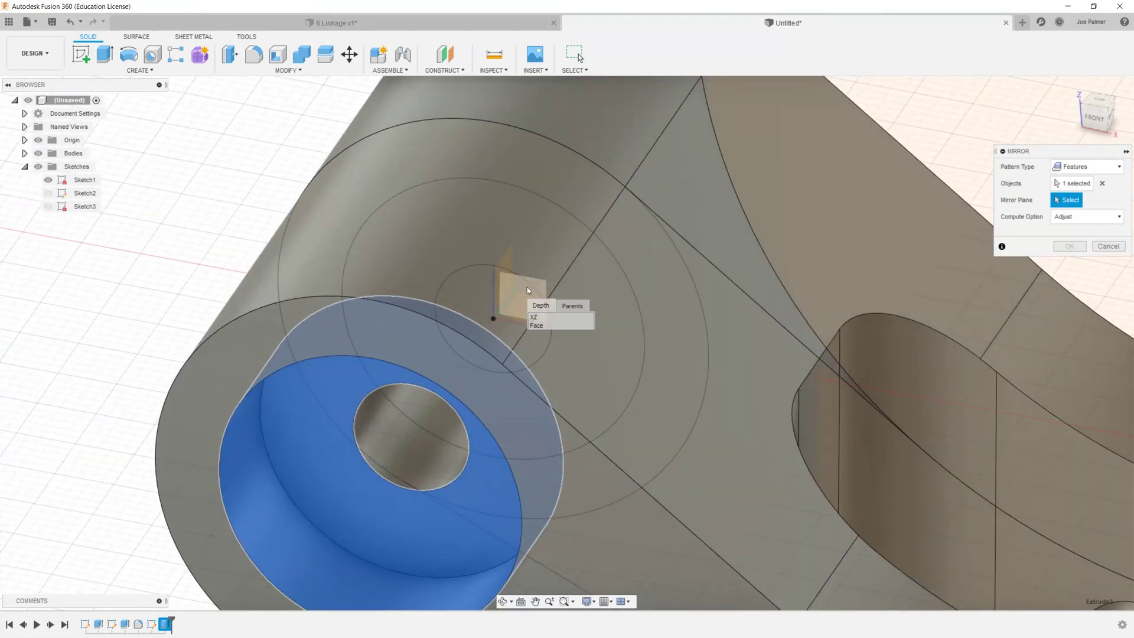
click(545, 320)
scroll(407, 261, down, 3)
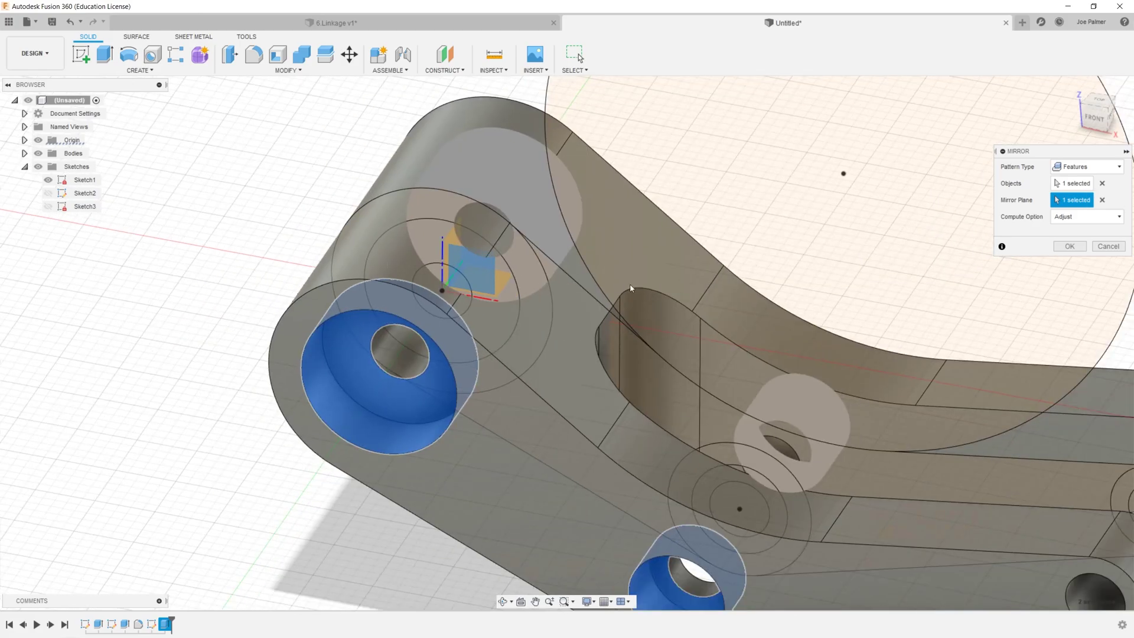
scroll(384, 284, down, 4)
shift+middle_drag(384, 275, 688, 339)
shift+middle_drag(850, 347, 916, 351)
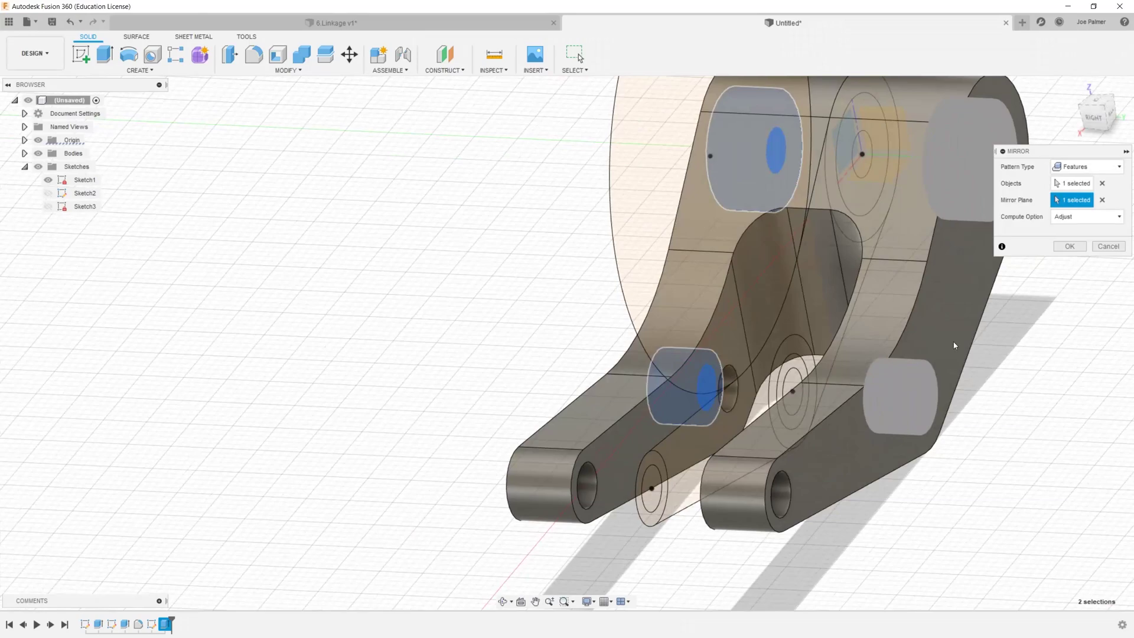
click(1068, 245)
Step: Hide Sketch1 so that only the solid body is displayed
shift+middle_drag(536, 316, 606, 373)
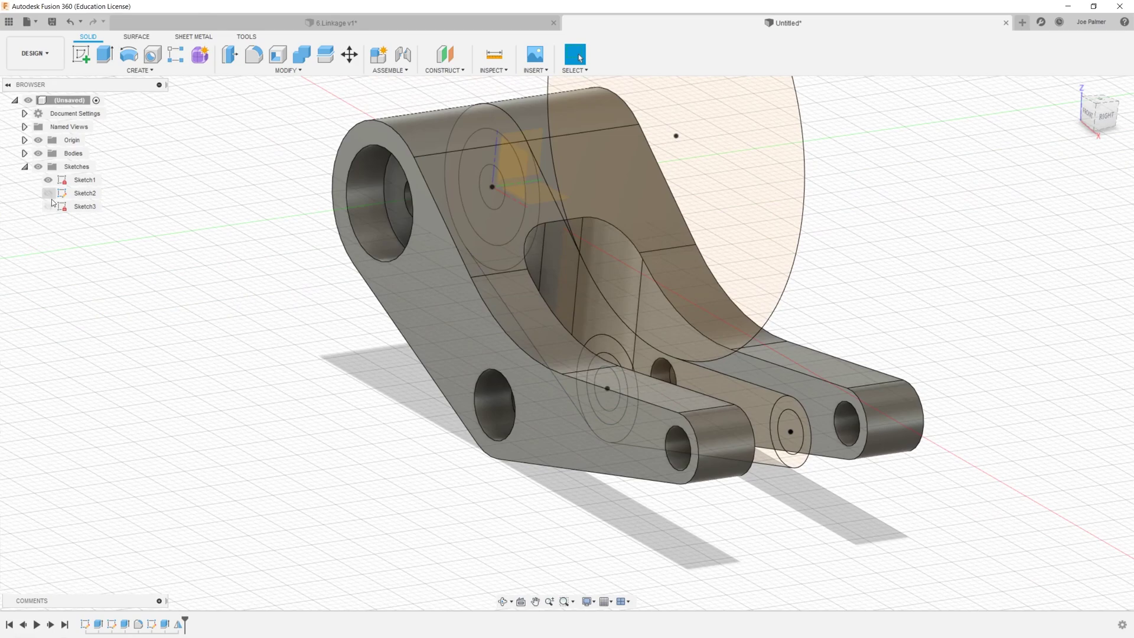
click(48, 182)
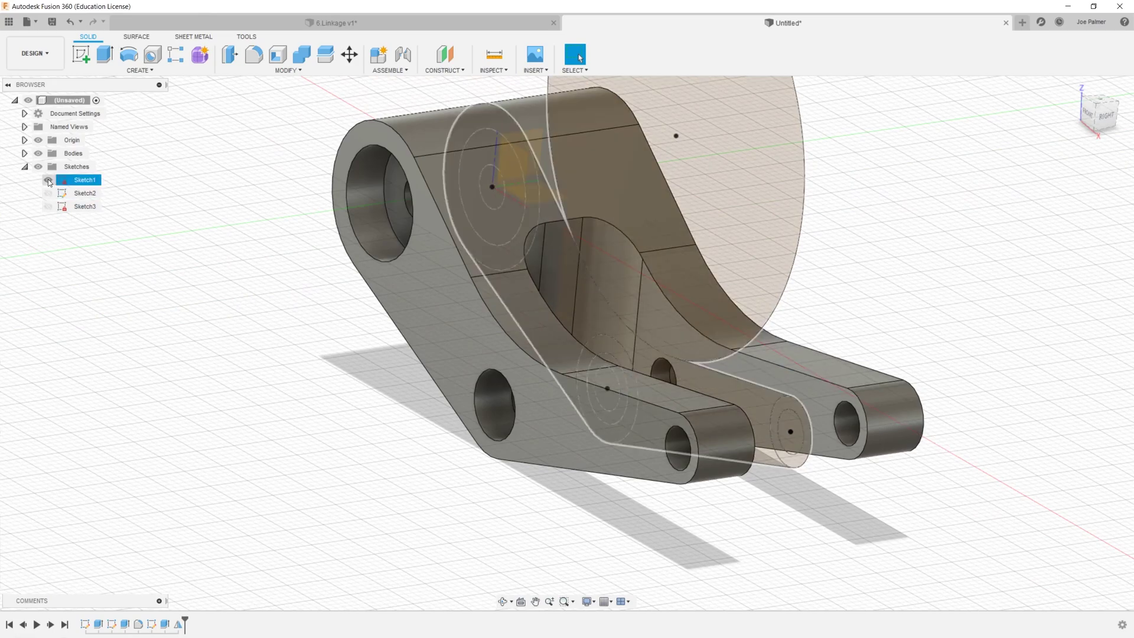
click(49, 180)
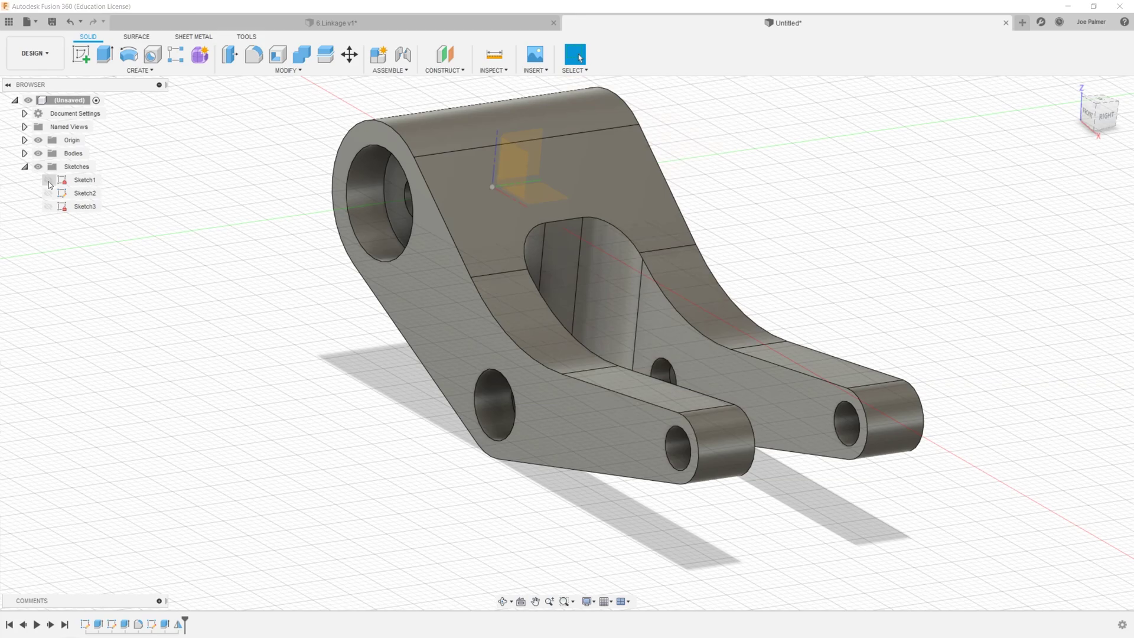
Step: Compare the body with the reference part in the 6.Linkage v1 design and return to the untitled design
mouse_move(643, 353)
shift+middle_down()
mouse_move(581, 357)
mouse_move(627, 336)
mouse_move(586, 360)
shift+middle_up()
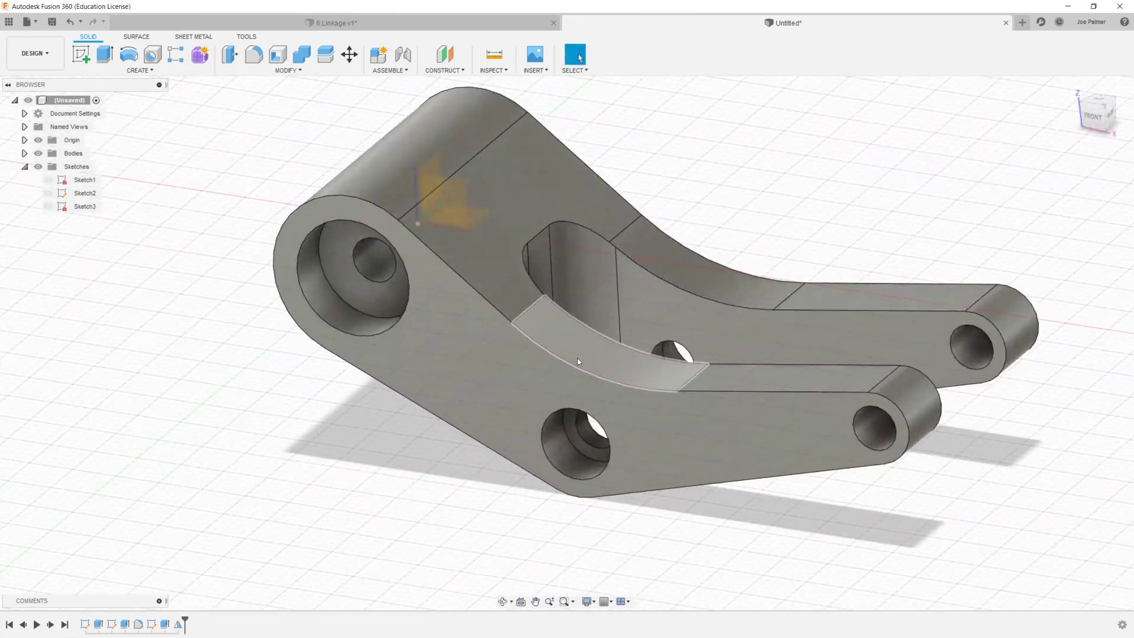
shift+middle_drag(548, 316, 529, 91)
click(454, 22)
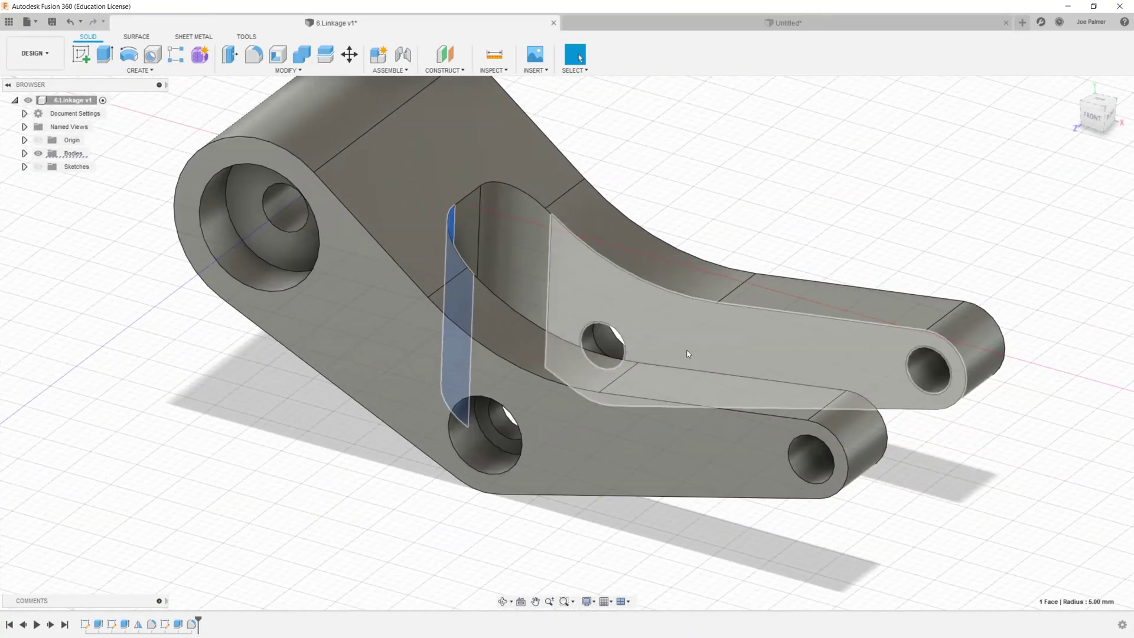
click(735, 22)
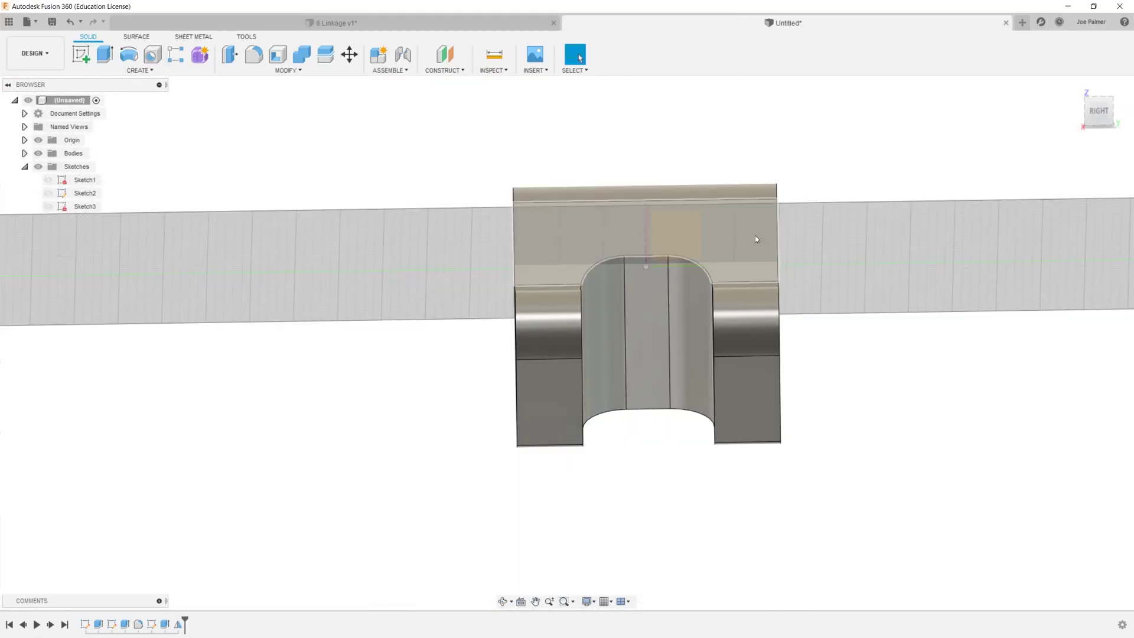